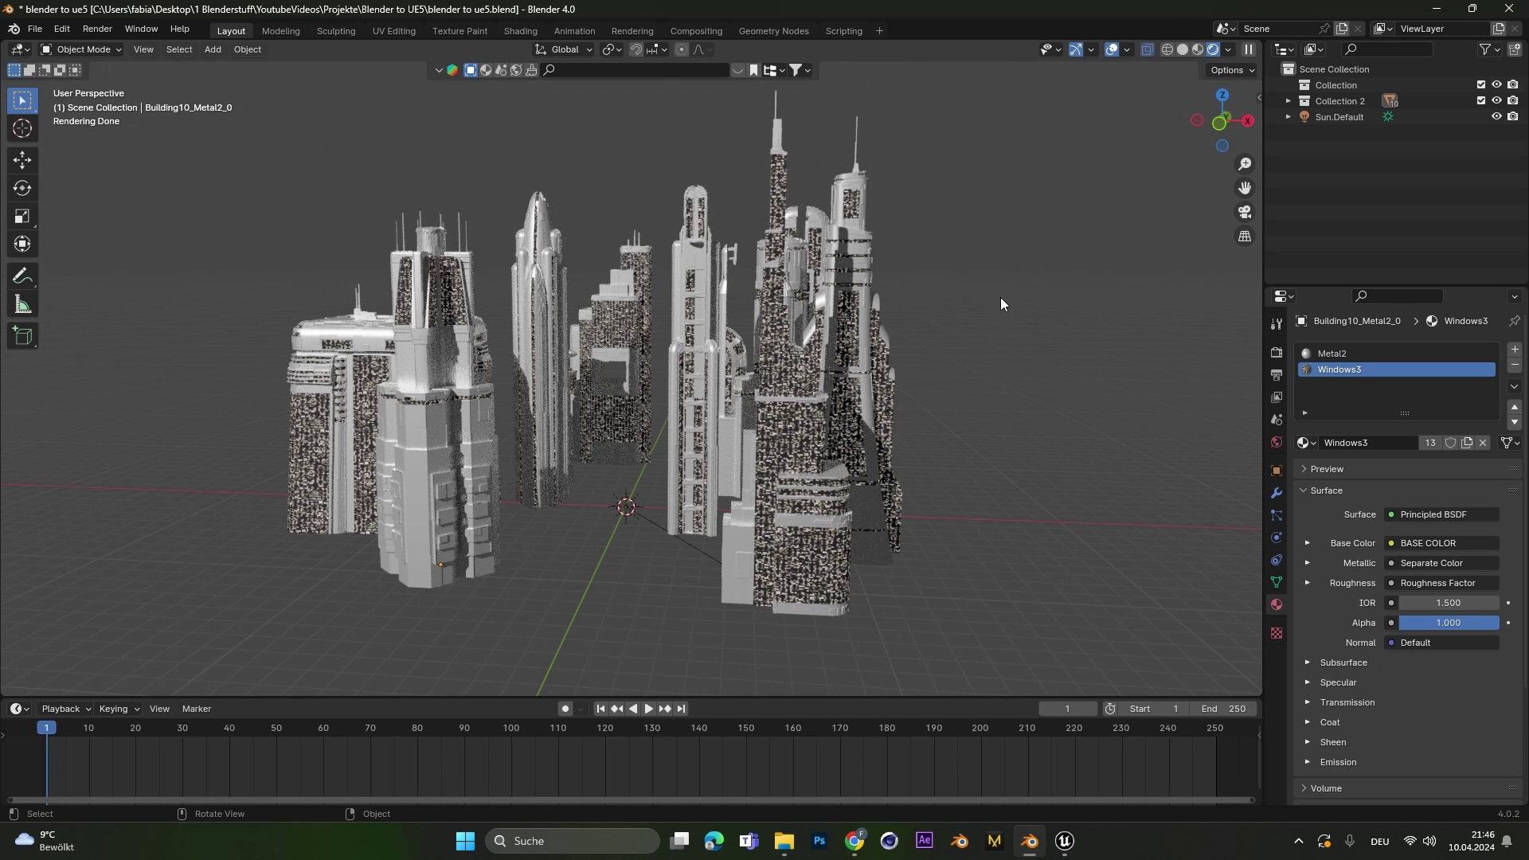
Step: Examine the Windows3 shader nodes of the tall Building12 object in the Shading workspace, and select its Metal2 material slot
{"action": "left_click", "coordinate": [532, 35]}
{"action": "left_click", "coordinate": [779, 342]}
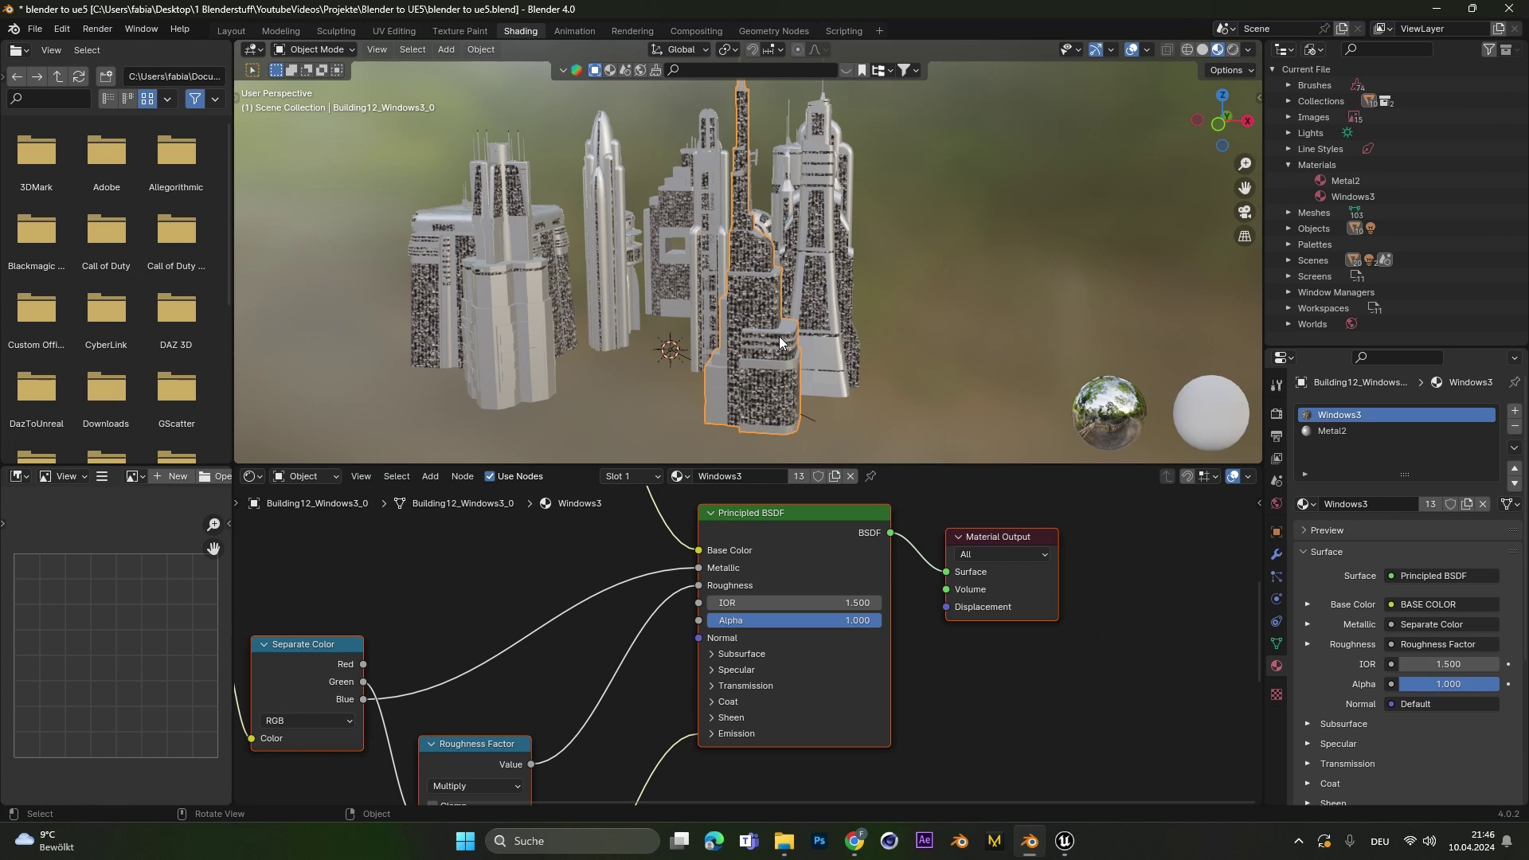
{"action": "scroll", "coordinate": [653, 671], "scroll_direction": "down", "scroll_amount": 4}
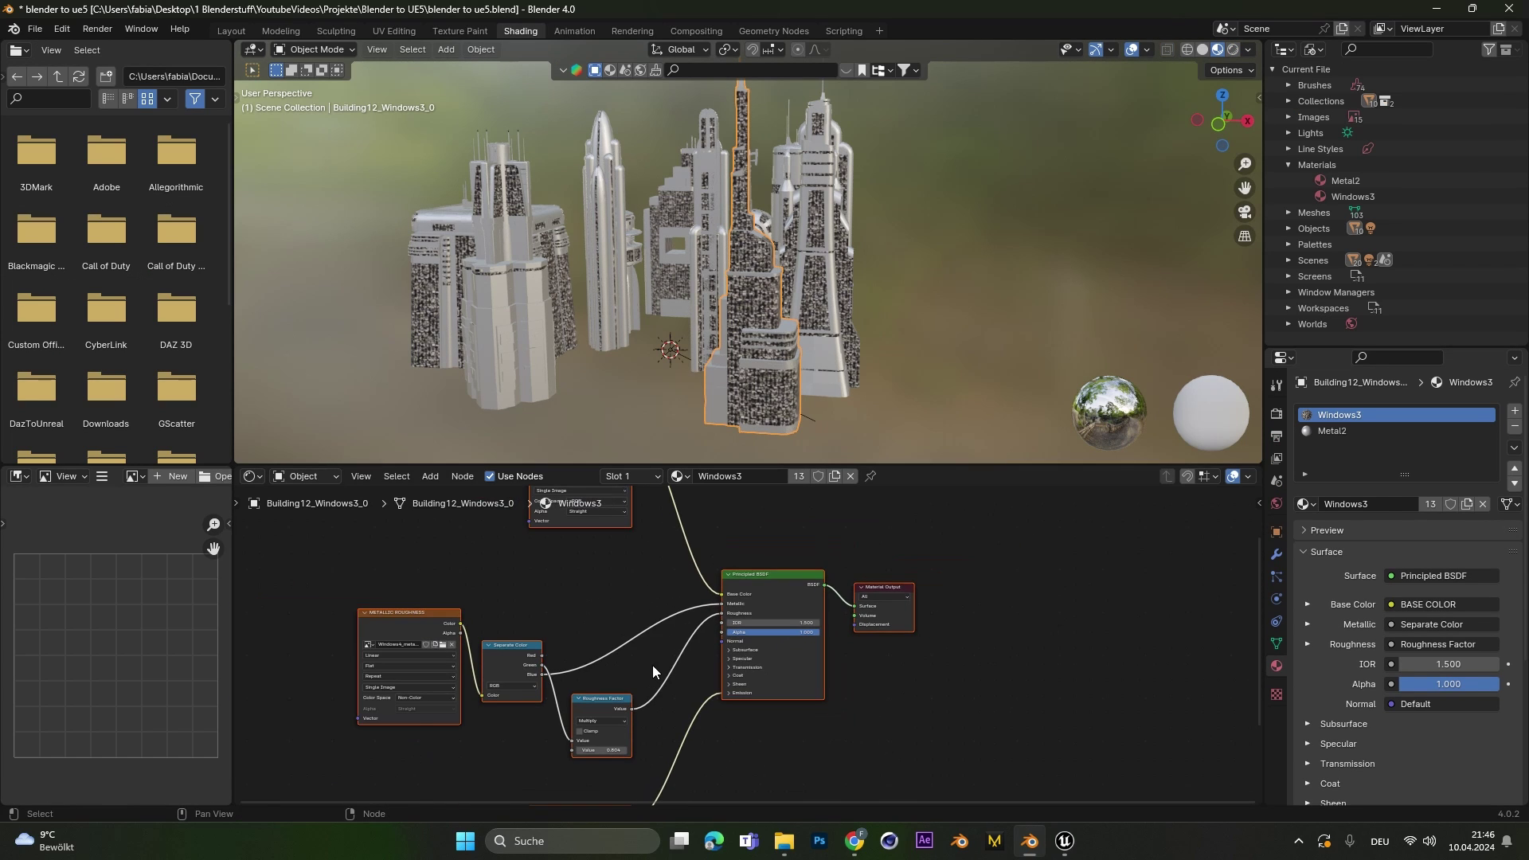
{"action": "scroll", "coordinate": [653, 669], "scroll_direction": "down", "scroll_amount": 1}
{"action": "middle_click_drag", "start_coordinate": [635, 640], "coordinate": [736, 659]}
{"action": "scroll", "coordinate": [737, 608], "scroll_direction": "up", "scroll_amount": 4}
{"action": "middle_click_drag", "start_coordinate": [735, 539], "coordinate": [804, 690]}
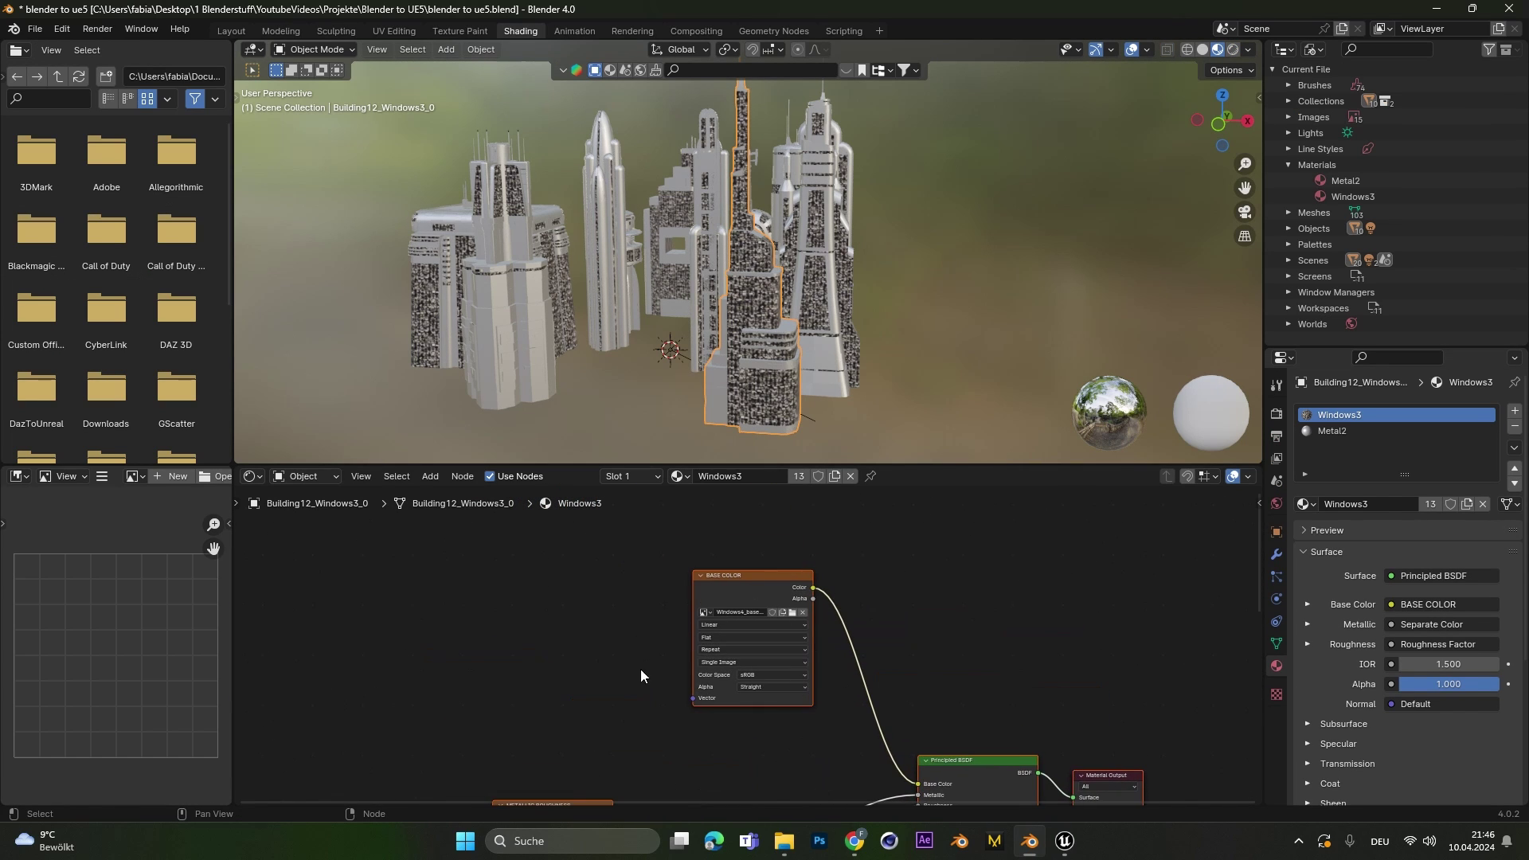
{"action": "left_click", "coordinate": [1341, 431]}
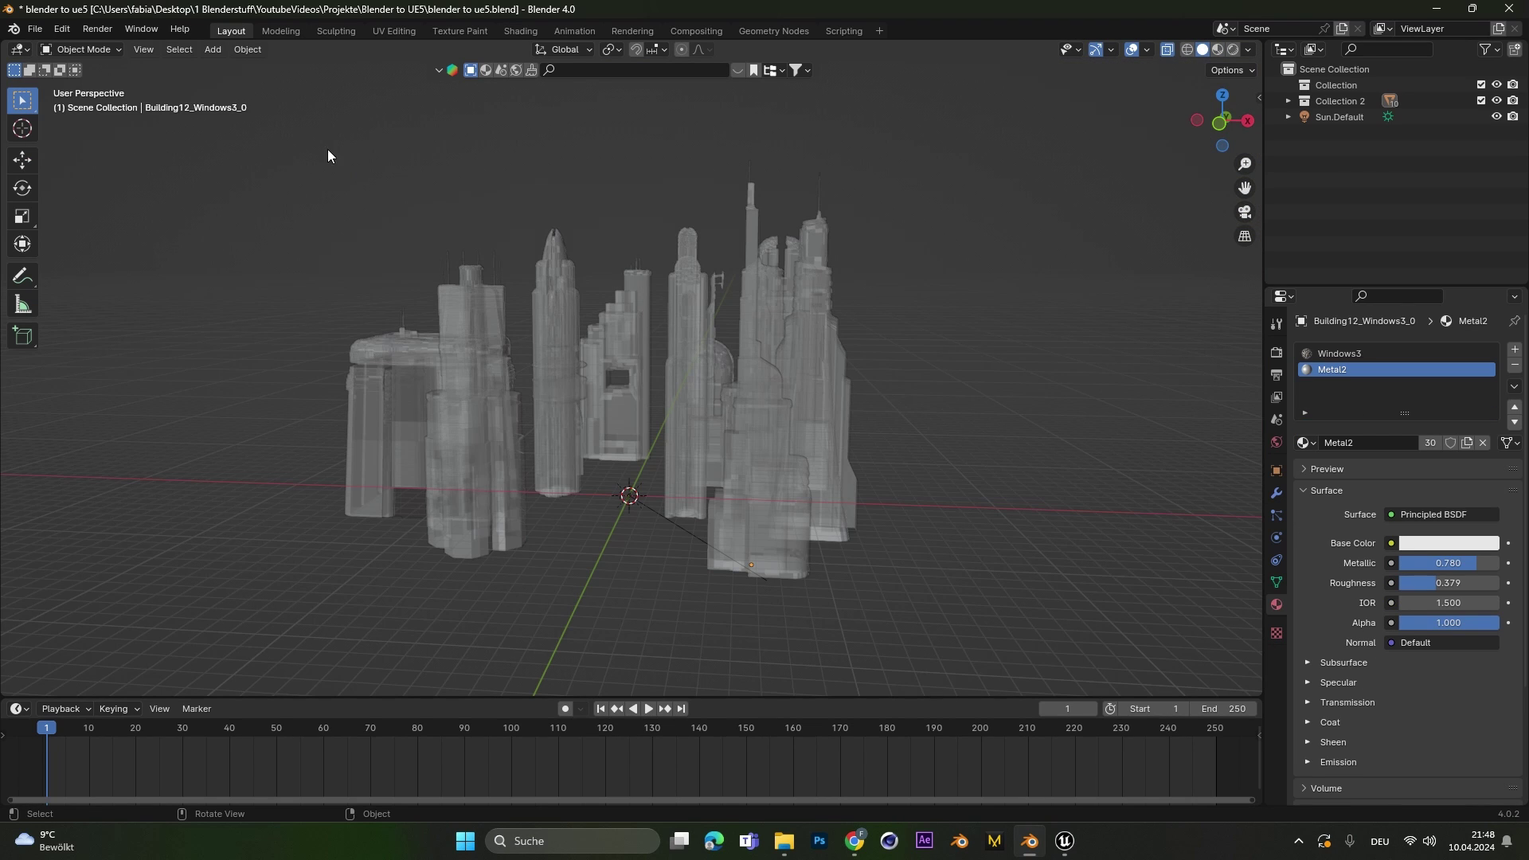
Step: Select all the city buildings in the scene and start an FBX export
{"action": "left_click_drag", "start_coordinate": [305, 141], "coordinate": [899, 409]}
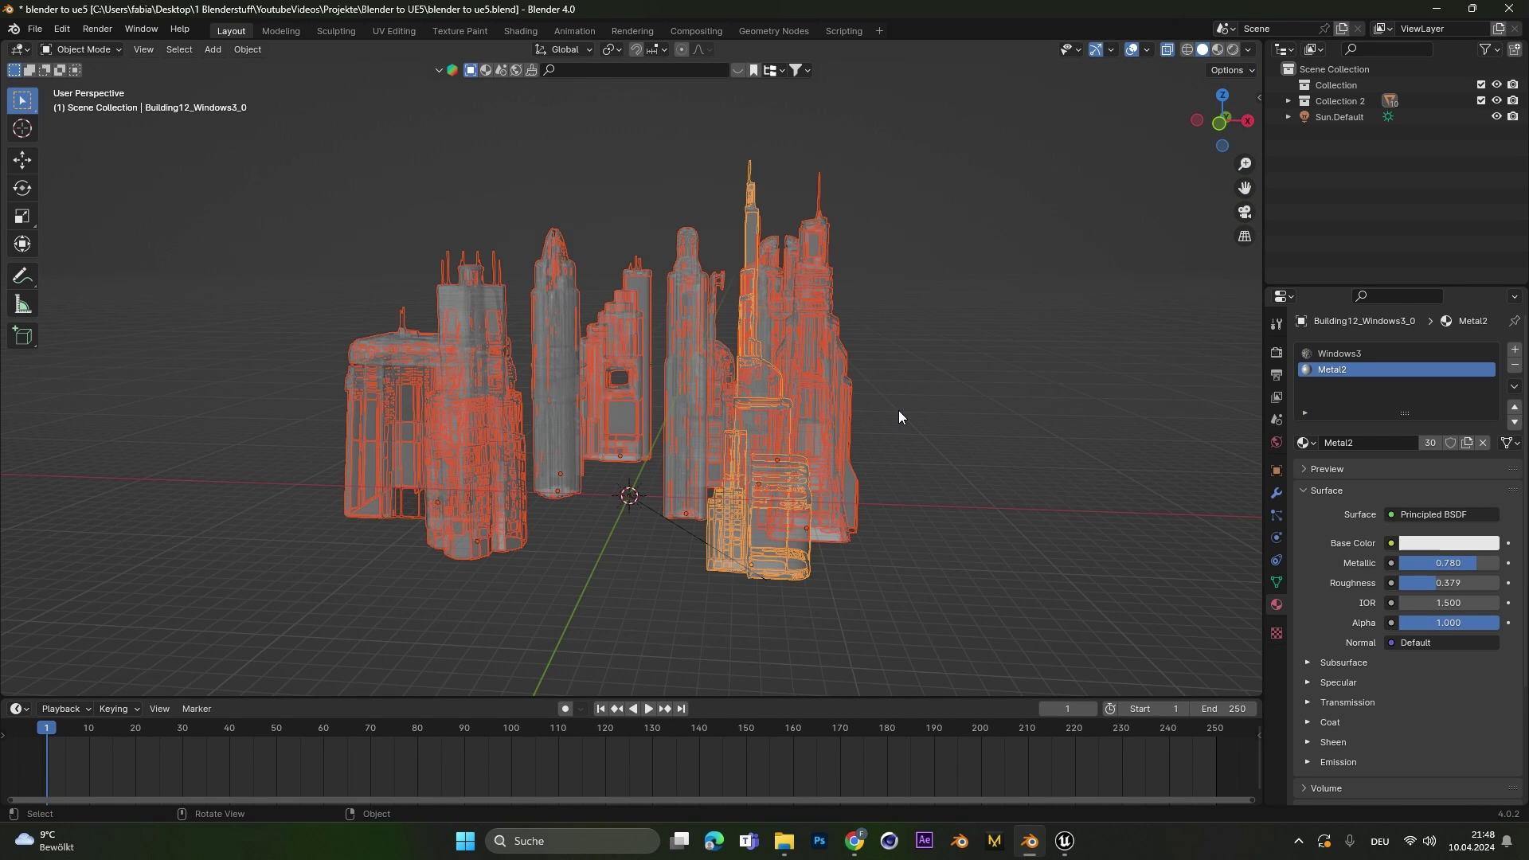
{"action": "left_click", "coordinate": [35, 29]}
{"action": "mouse_move", "coordinate": [143, 274]}
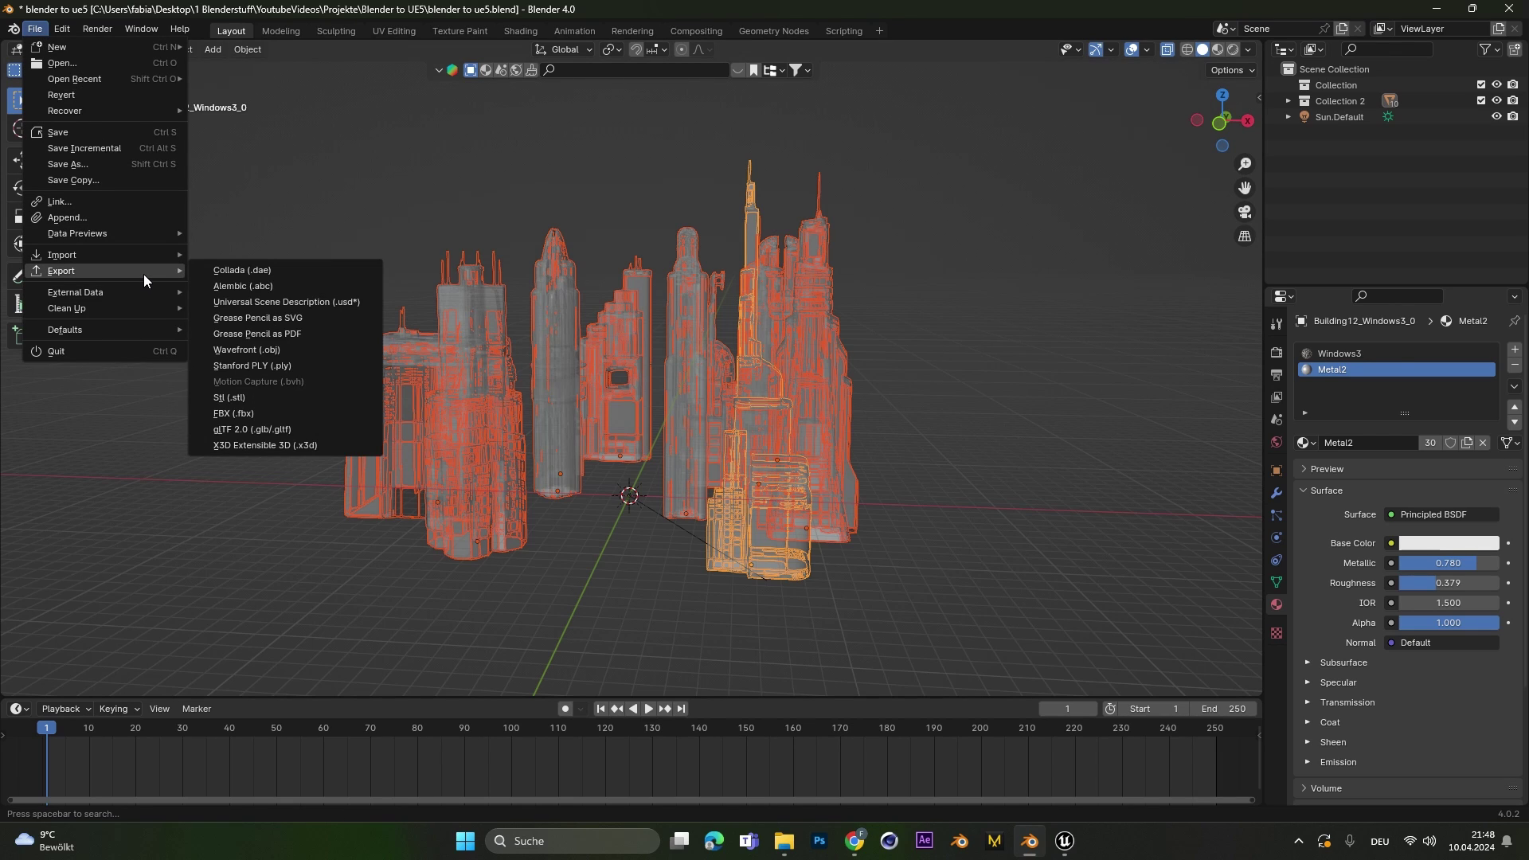
{"action": "left_click", "coordinate": [287, 417]}
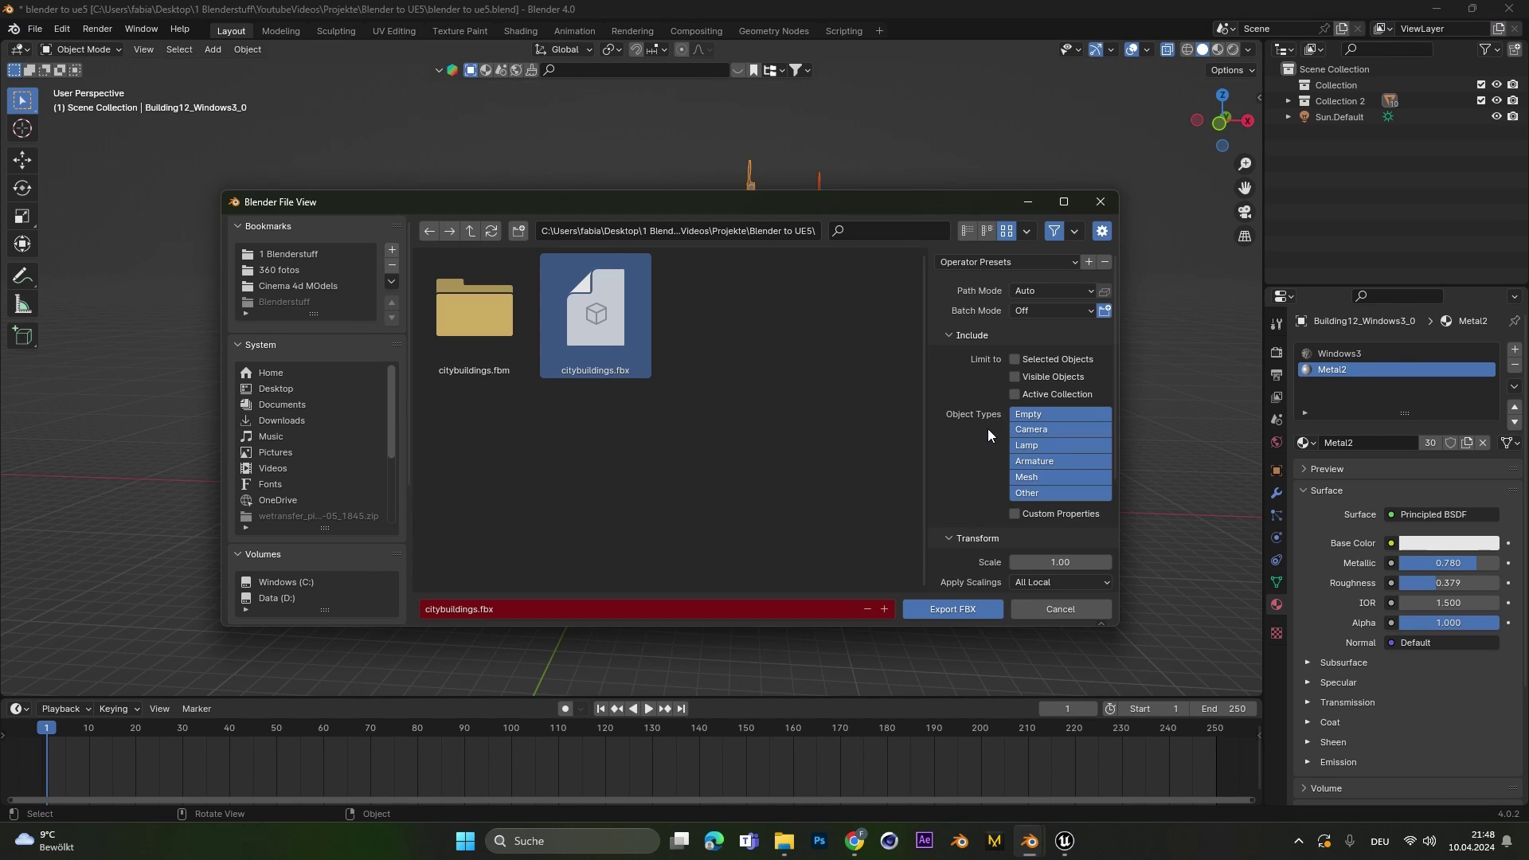
Step: Set the export's path mode to Copy with embedded textures and limit the export to selected objects
{"action": "left_click", "coordinate": [1025, 298]}
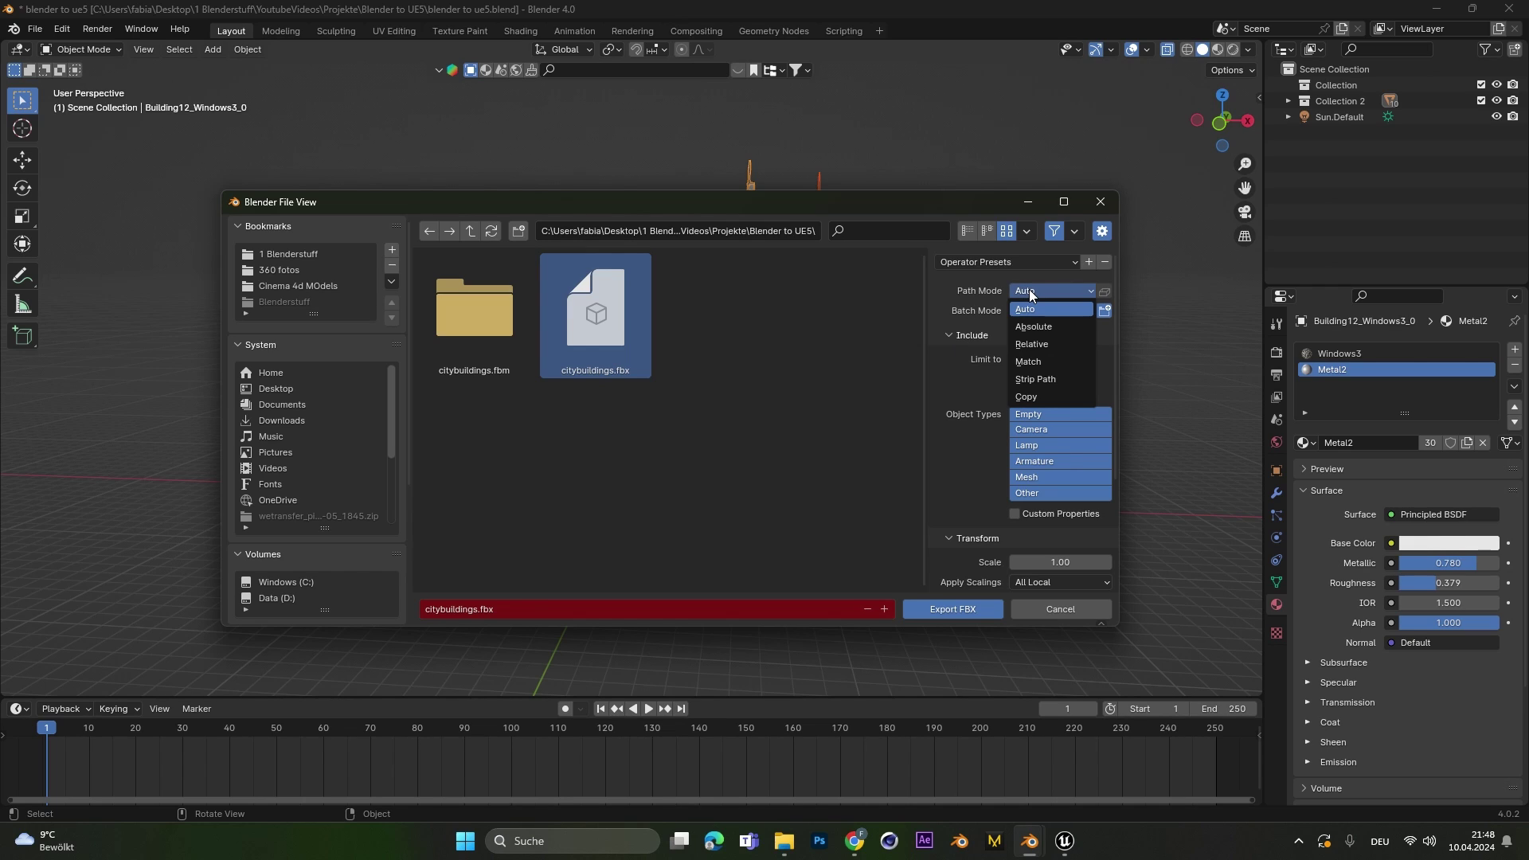
{"action": "left_click", "coordinate": [1034, 396]}
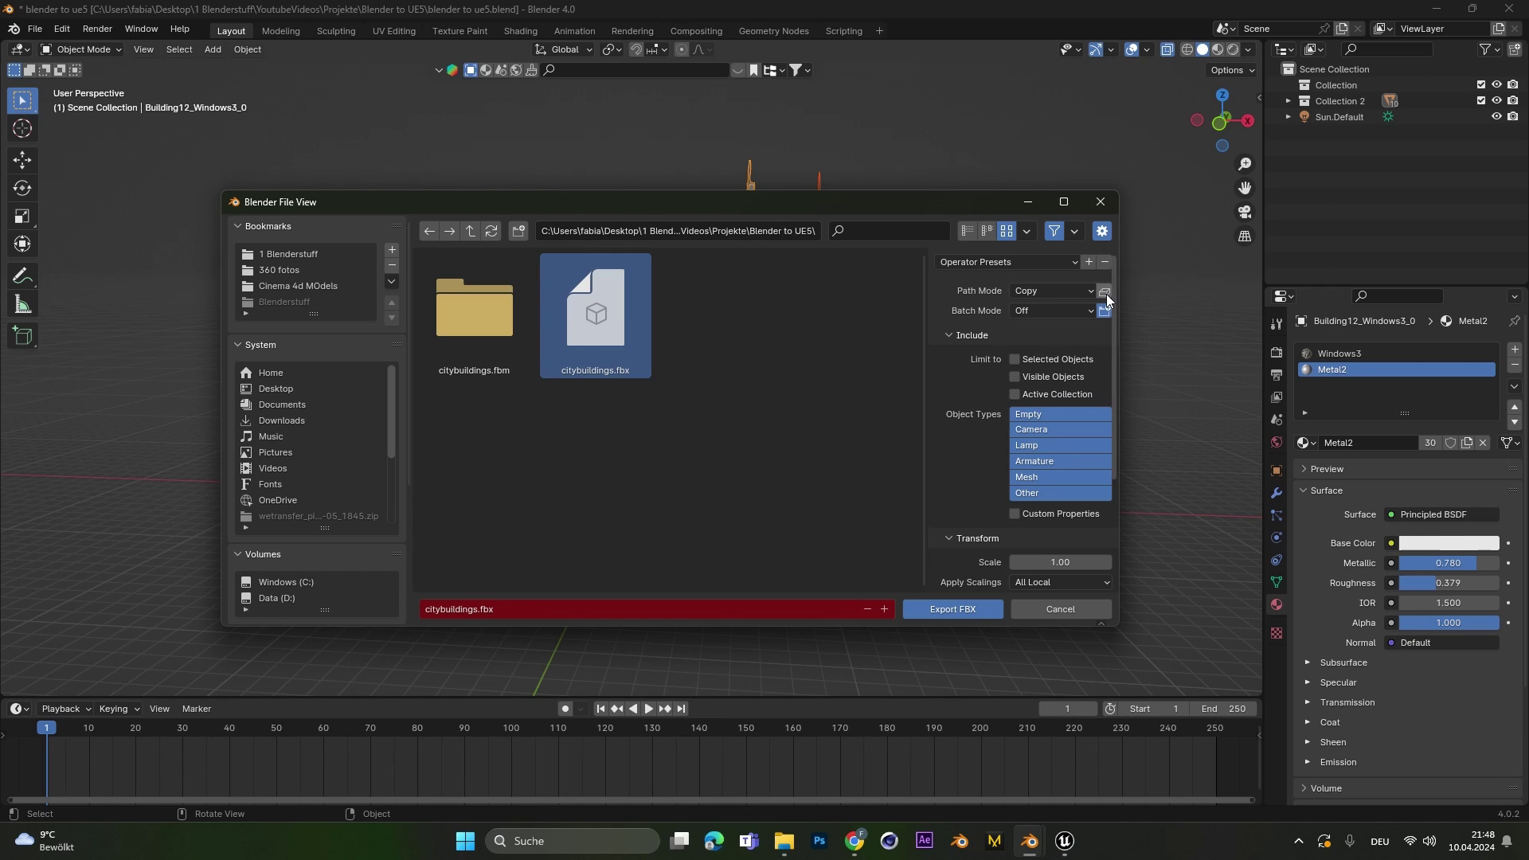
{"action": "left_click", "coordinate": [1105, 293]}
Step: Set the geometry smoothing of the FBX export to Face
{"action": "scroll", "coordinate": [973, 464], "scroll_direction": "down", "scroll_amount": 5}
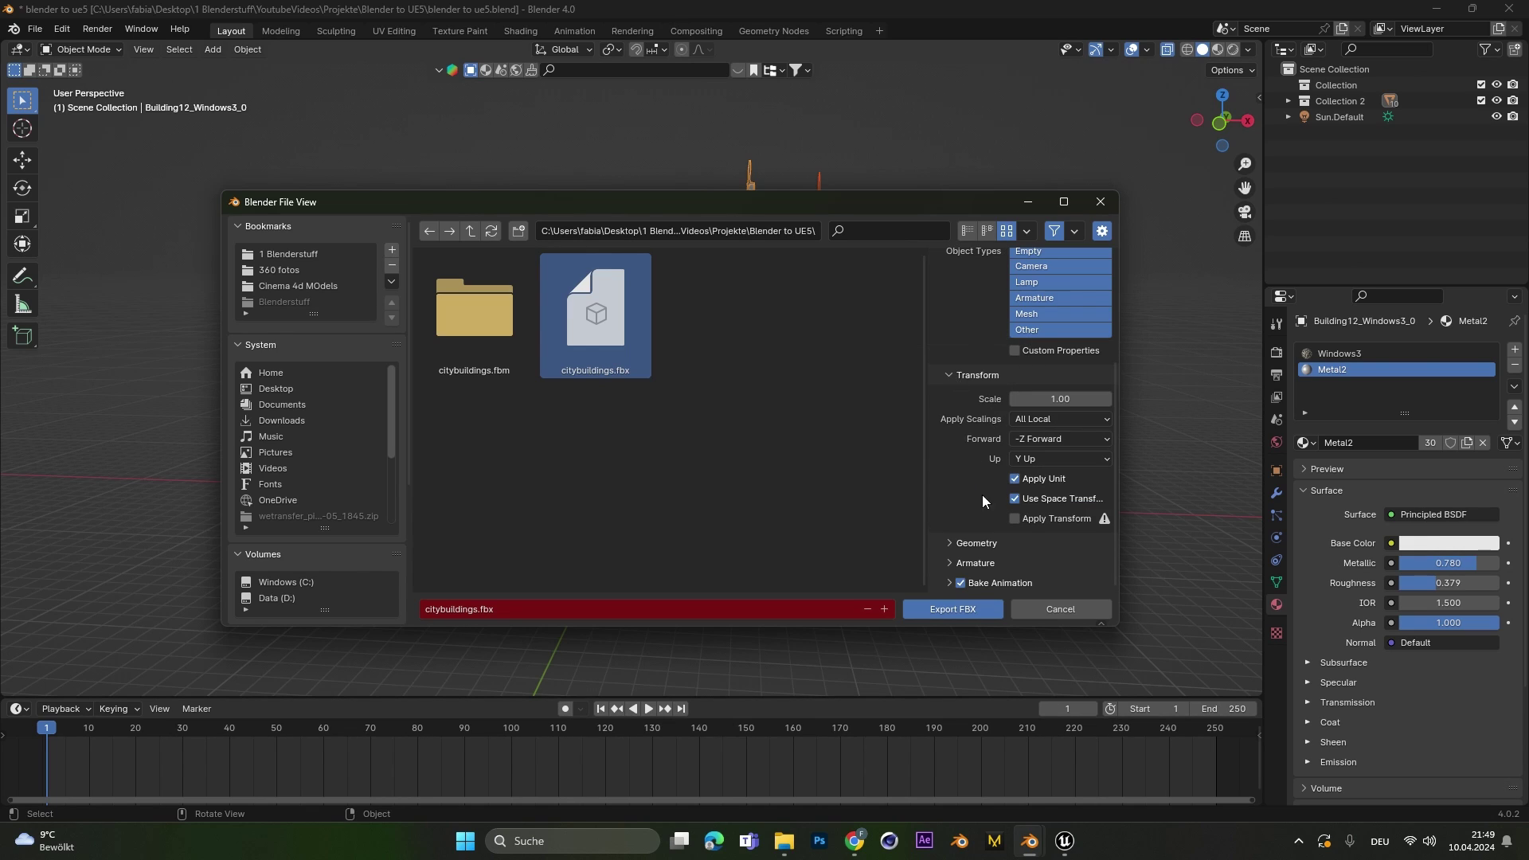
{"action": "left_click", "coordinate": [978, 545]}
{"action": "scroll", "coordinate": [978, 532], "scroll_direction": "down", "scroll_amount": 2}
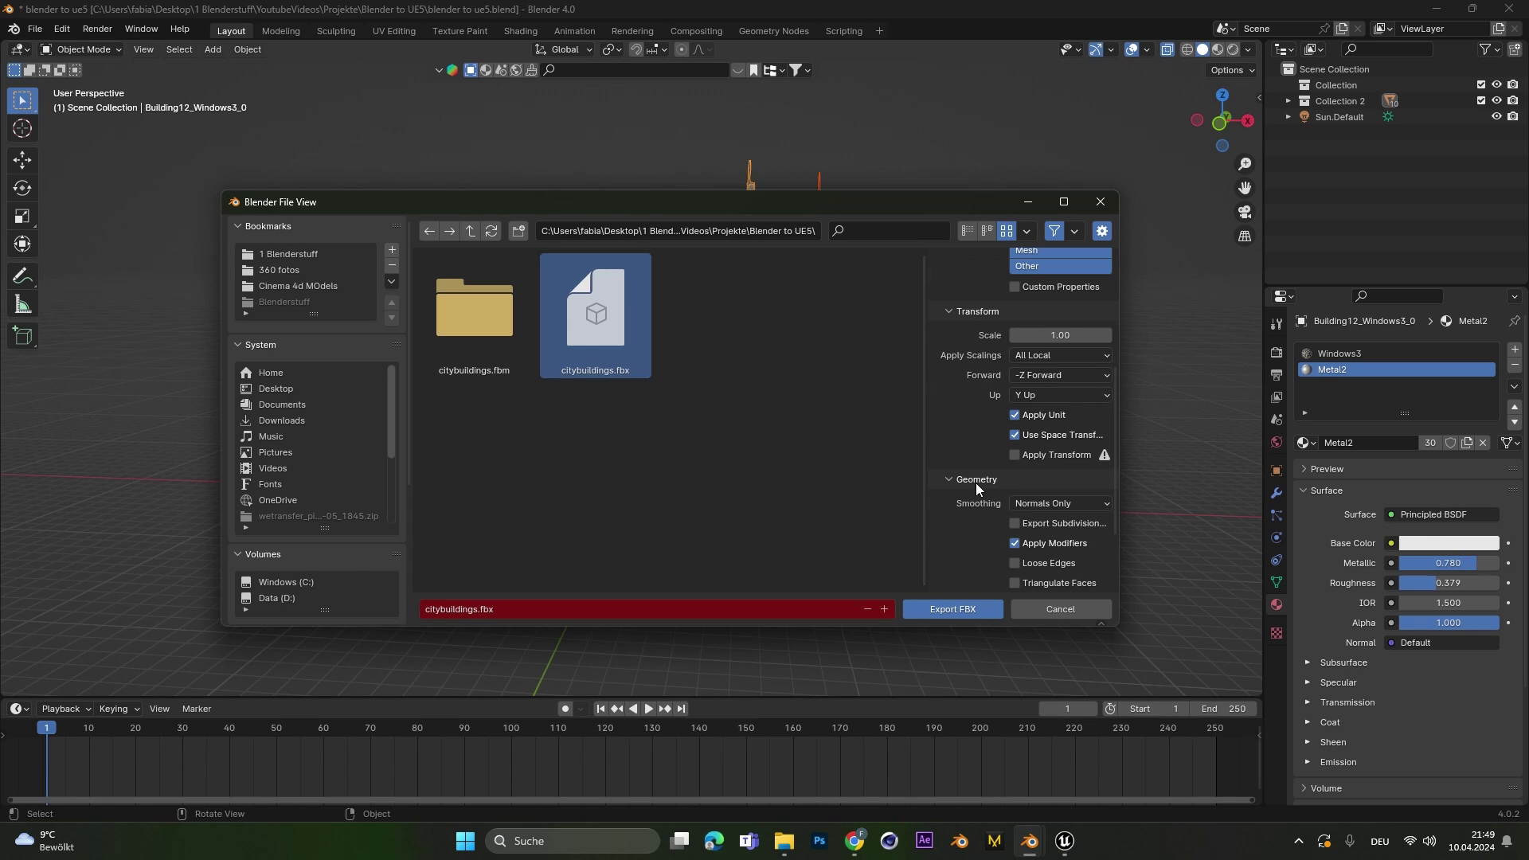
{"action": "left_click", "coordinate": [1041, 505]}
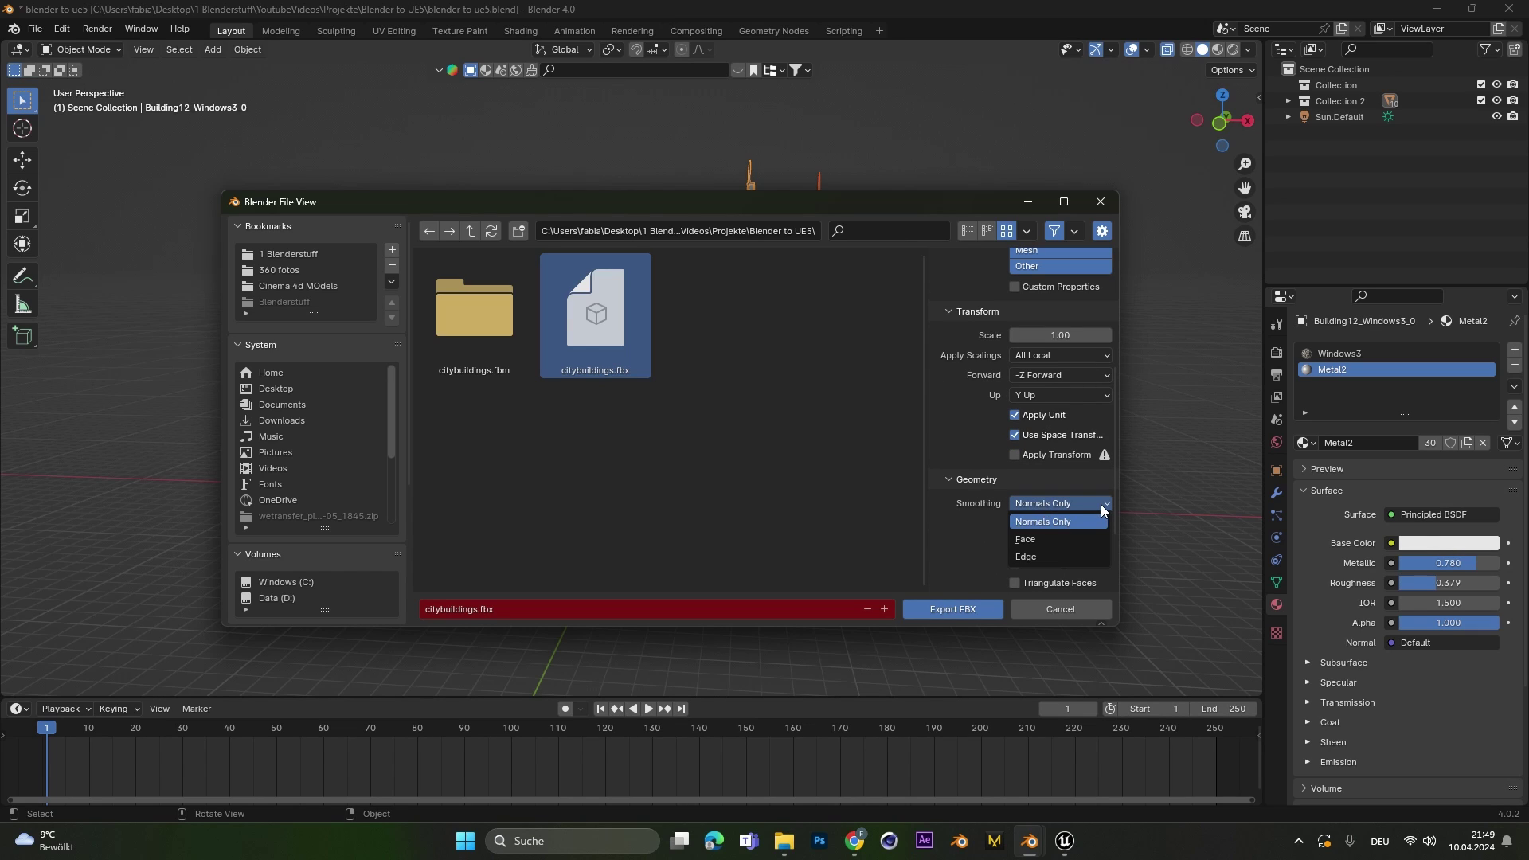
{"action": "left_click", "coordinate": [1030, 540]}
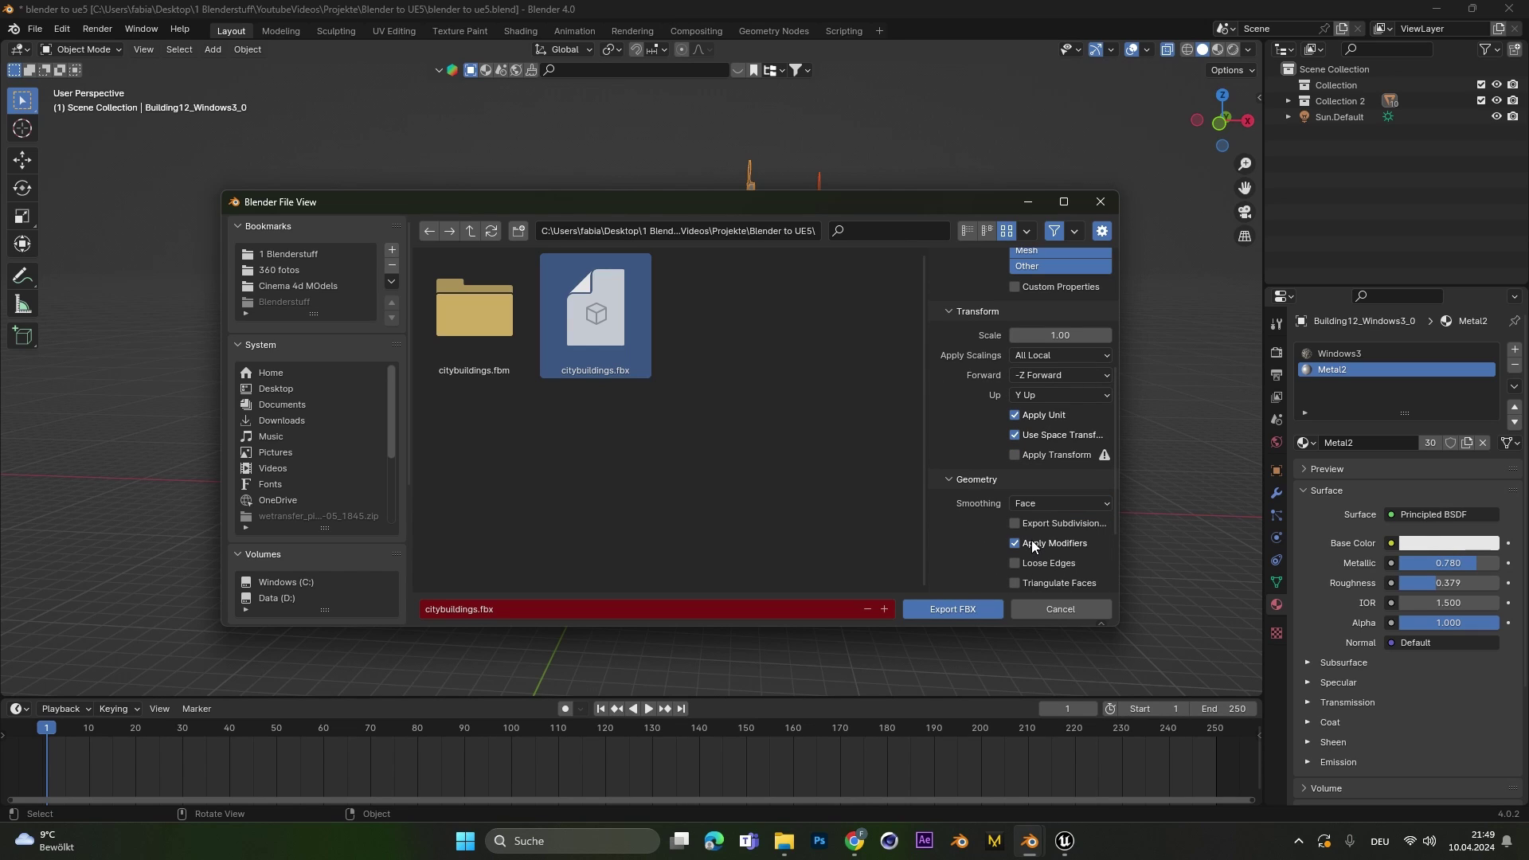
Step: Save the export settings as an operator preset named "UE5 Export" and export the buildings as citybuildings.fbx
{"action": "scroll", "coordinate": [1031, 540], "scroll_direction": "up", "scroll_amount": 7}
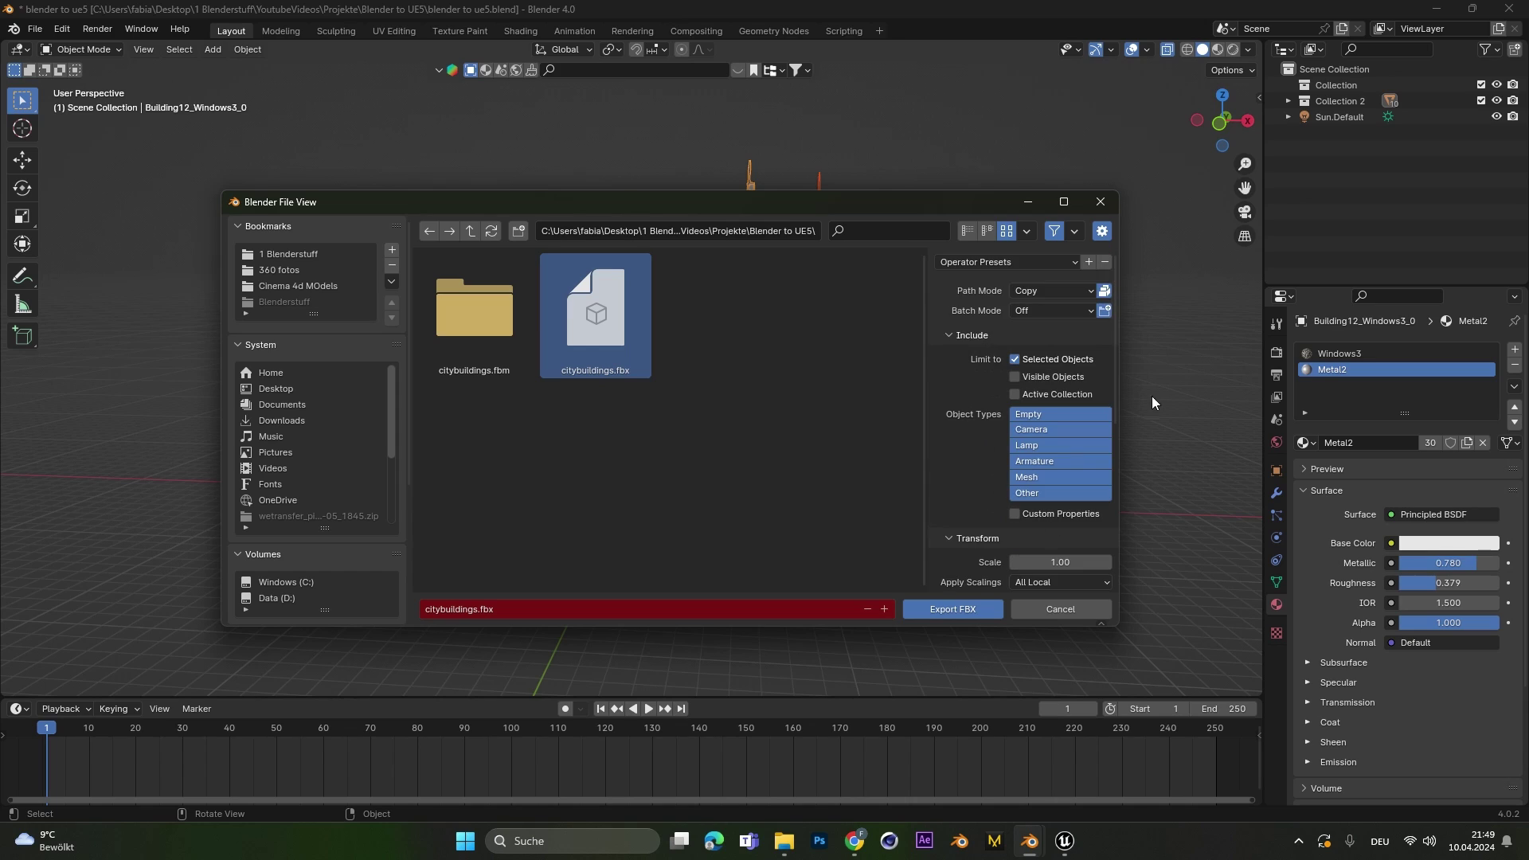
{"action": "left_click", "coordinate": [1088, 263]}
{"action": "left_click", "coordinate": [1016, 291]}
{"action": "type", "text": "UE5"}
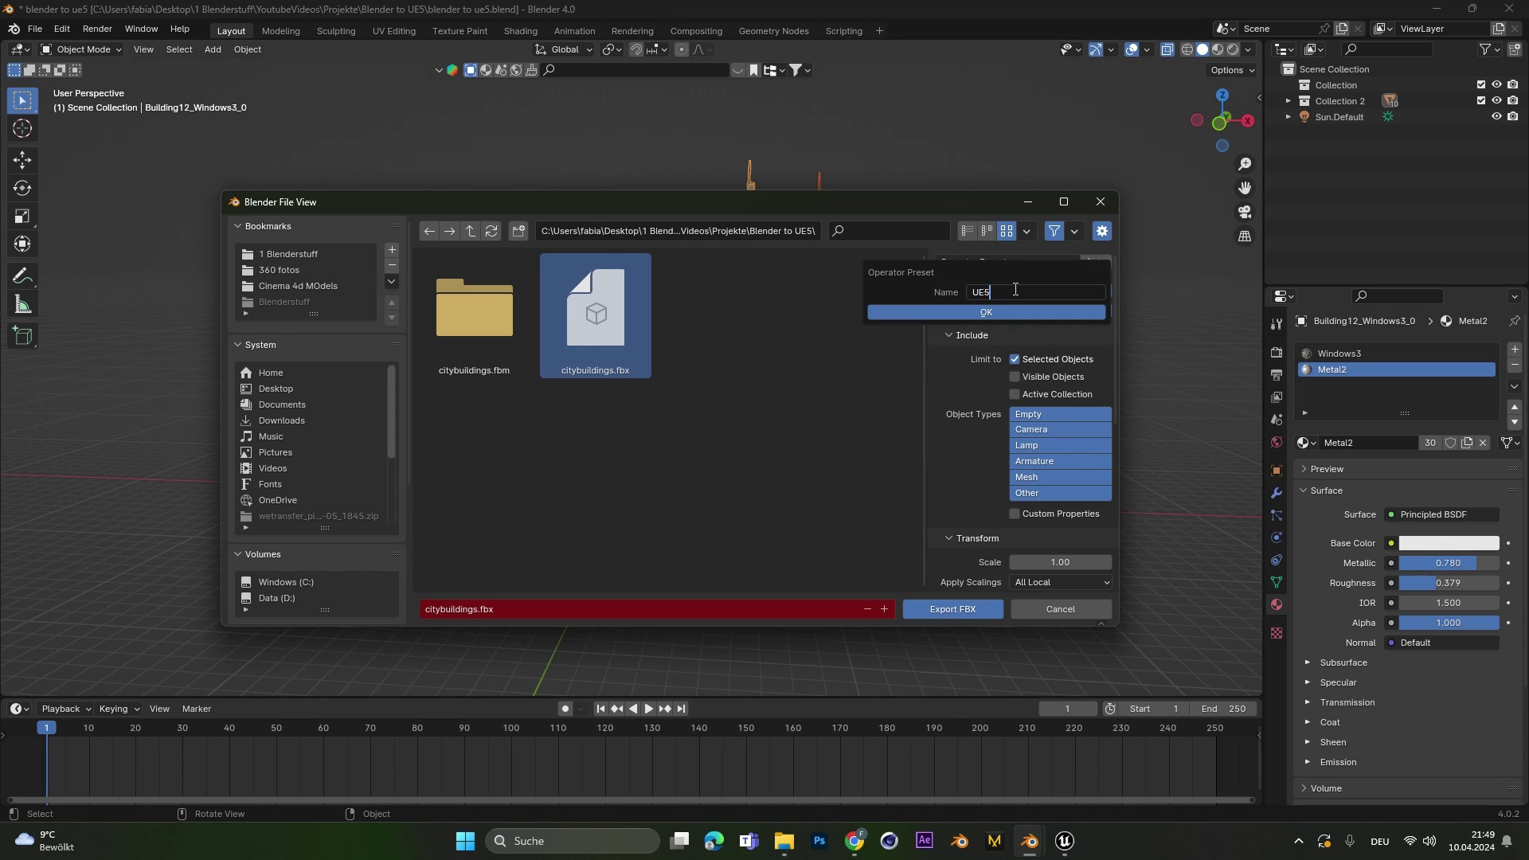
{"action": "type", "text": " Expor"}
{"action": "left_click", "coordinate": [1000, 311]}
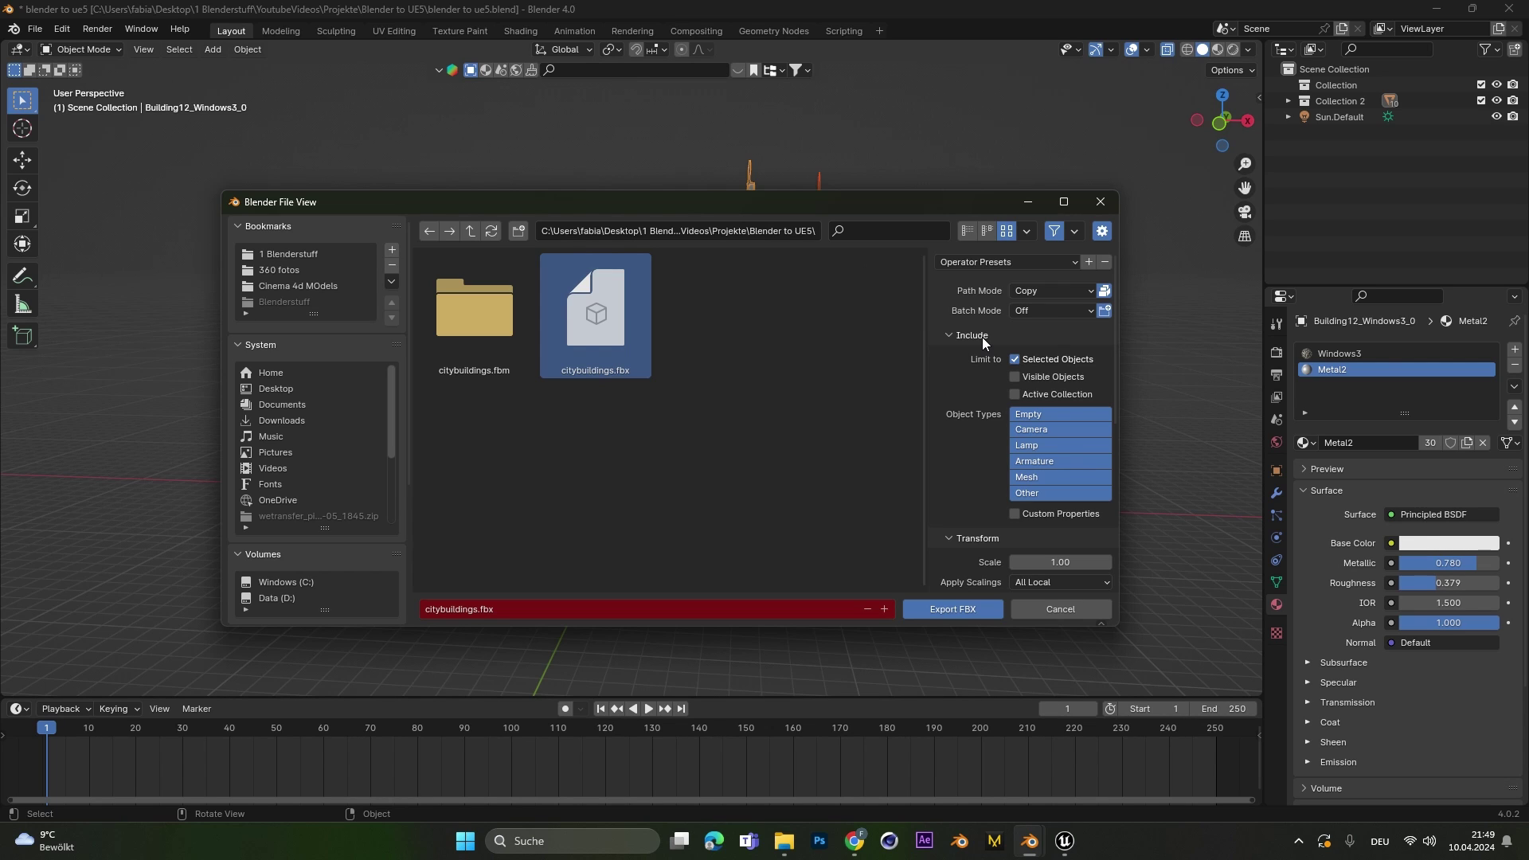
{"action": "left_click", "coordinate": [981, 610]}
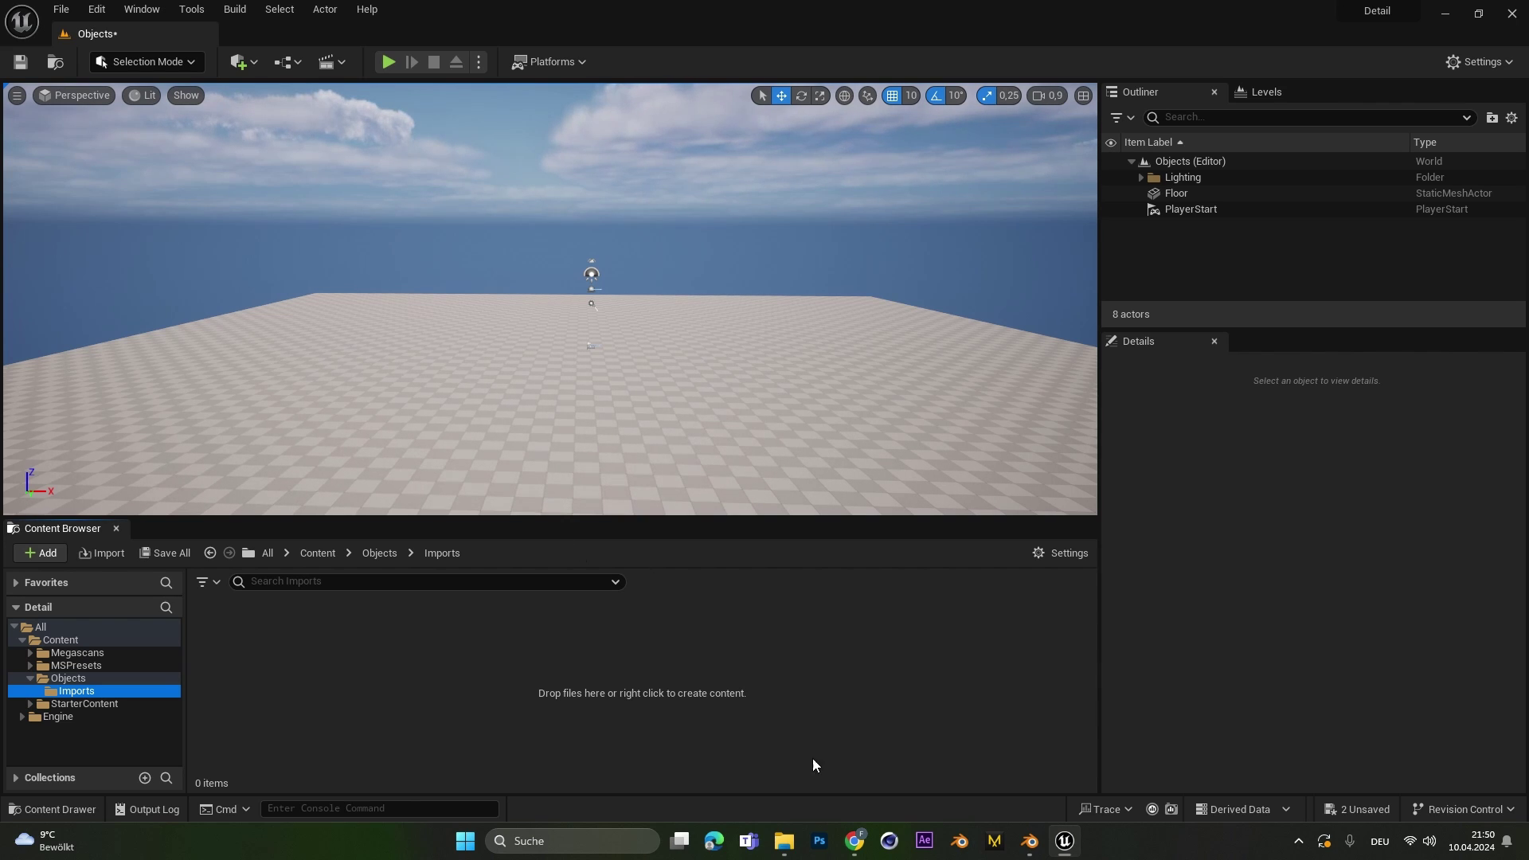
Step: Import the citybuildings FBX file from the Blender to UE5 folder into the project's Imports folder, importing all its meshes
{"action": "left_click", "coordinate": [784, 841]}
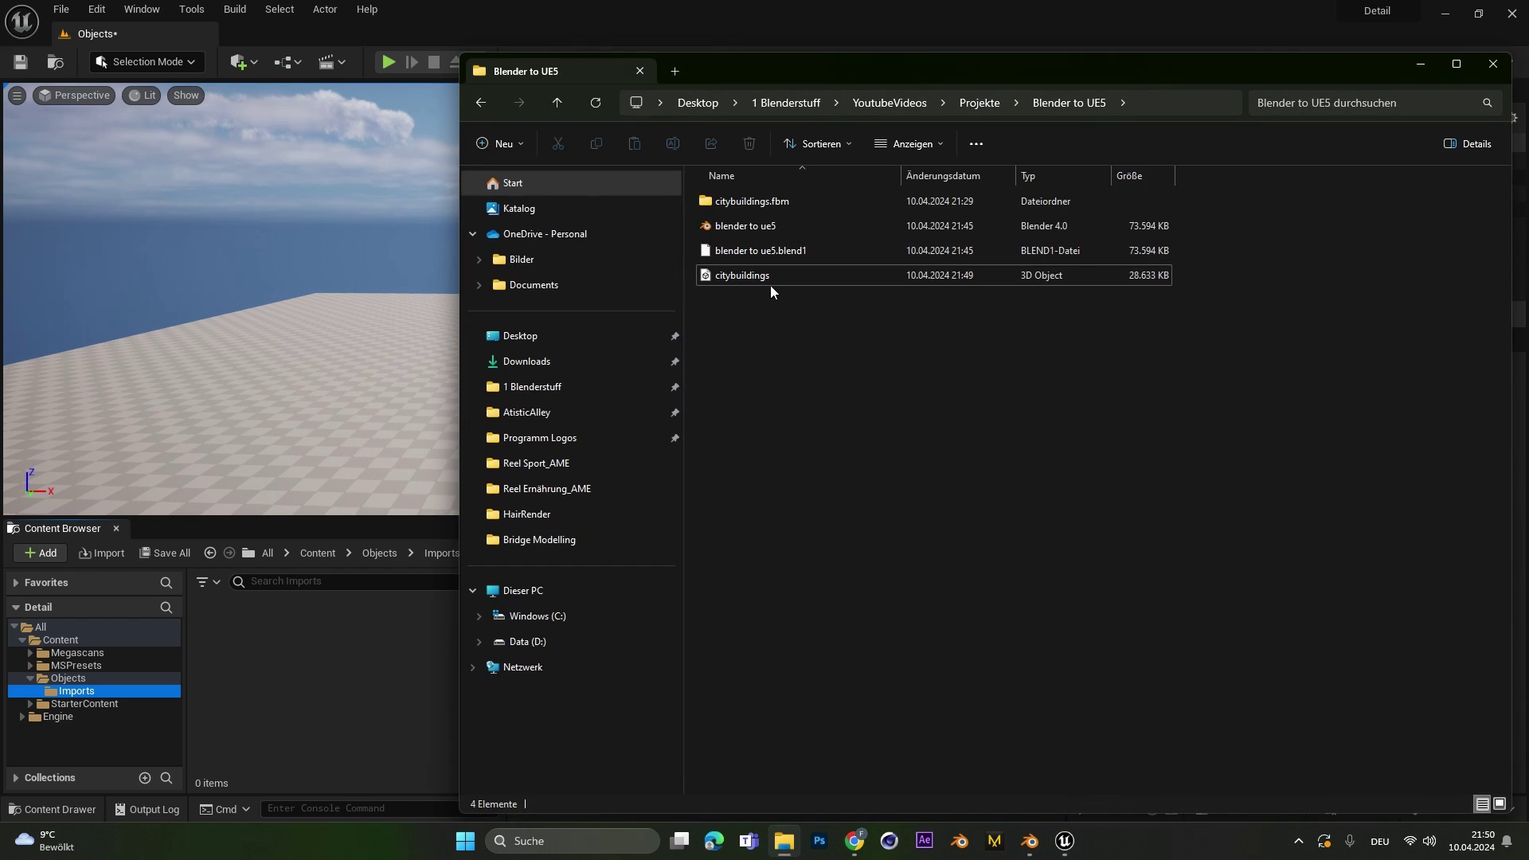
{"action": "left_click_drag", "start_coordinate": [767, 277], "coordinate": [328, 673]}
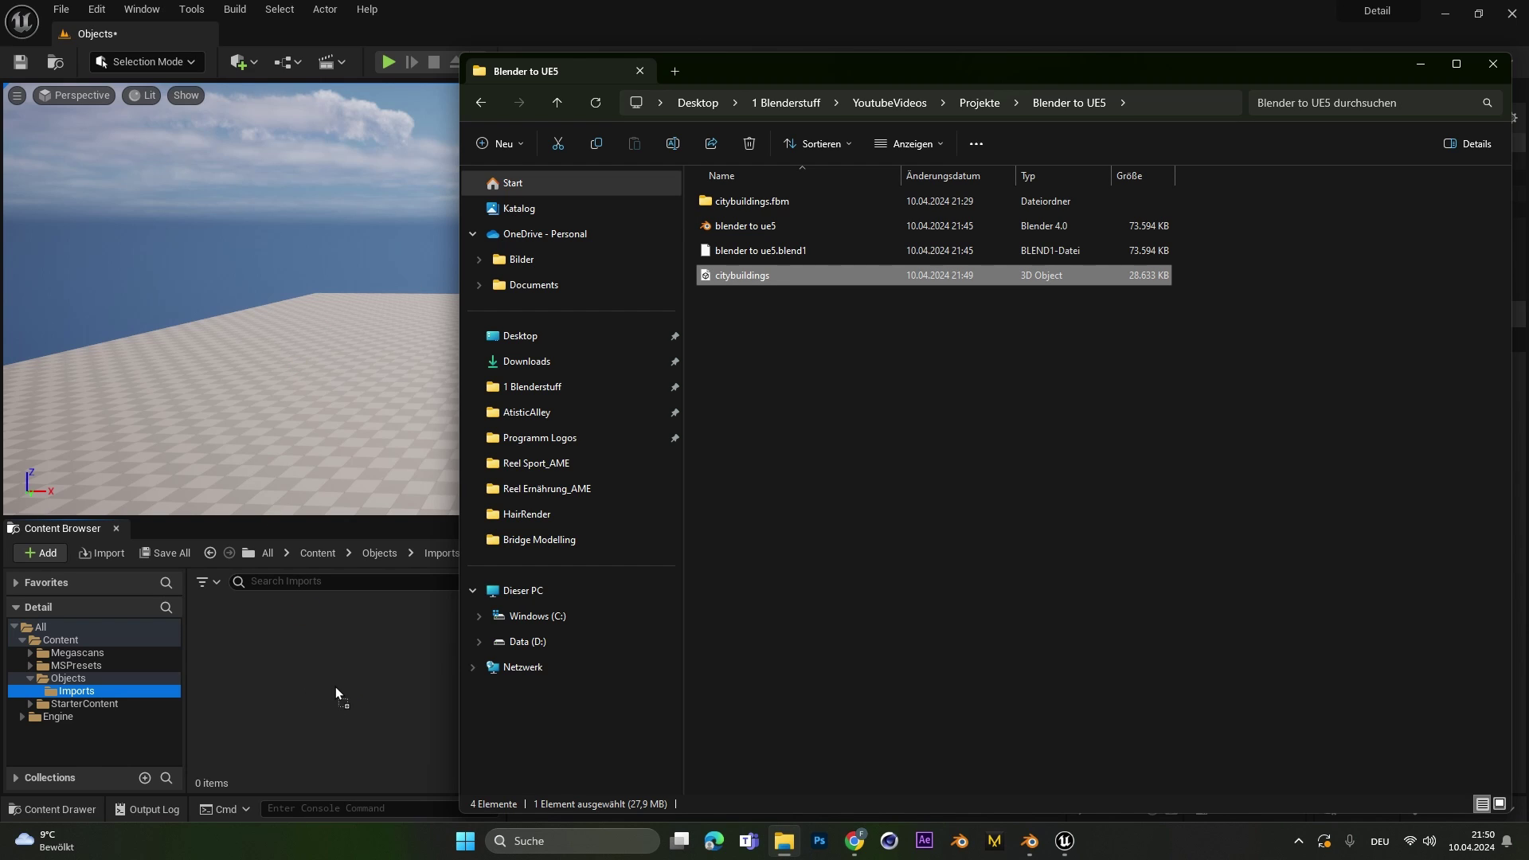
{"action": "left_click_drag", "start_coordinate": [516, 652], "coordinate": [366, 669]}
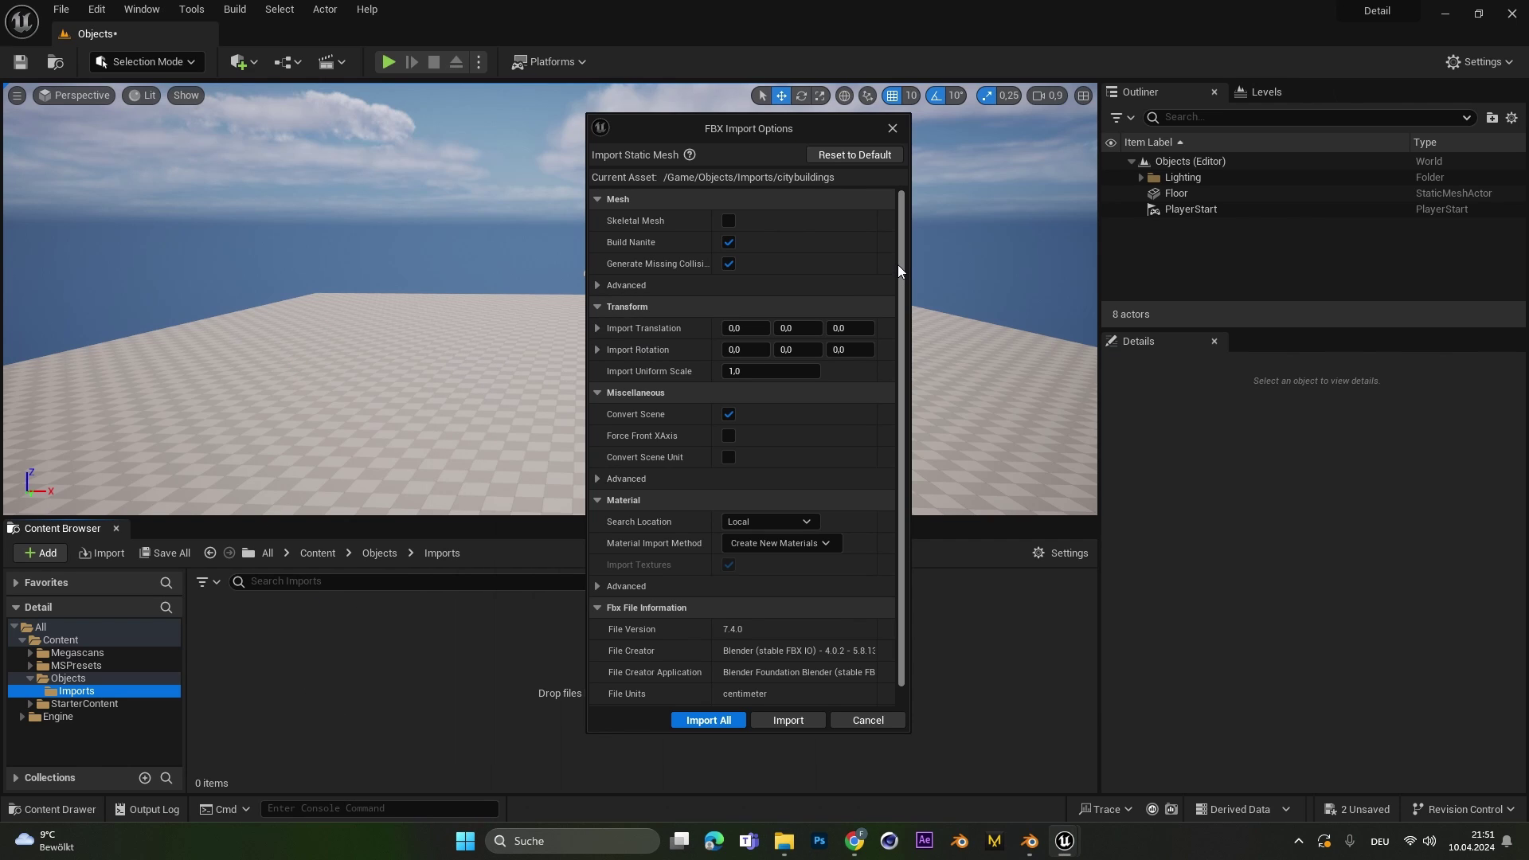
{"action": "left_click", "coordinate": [708, 722]}
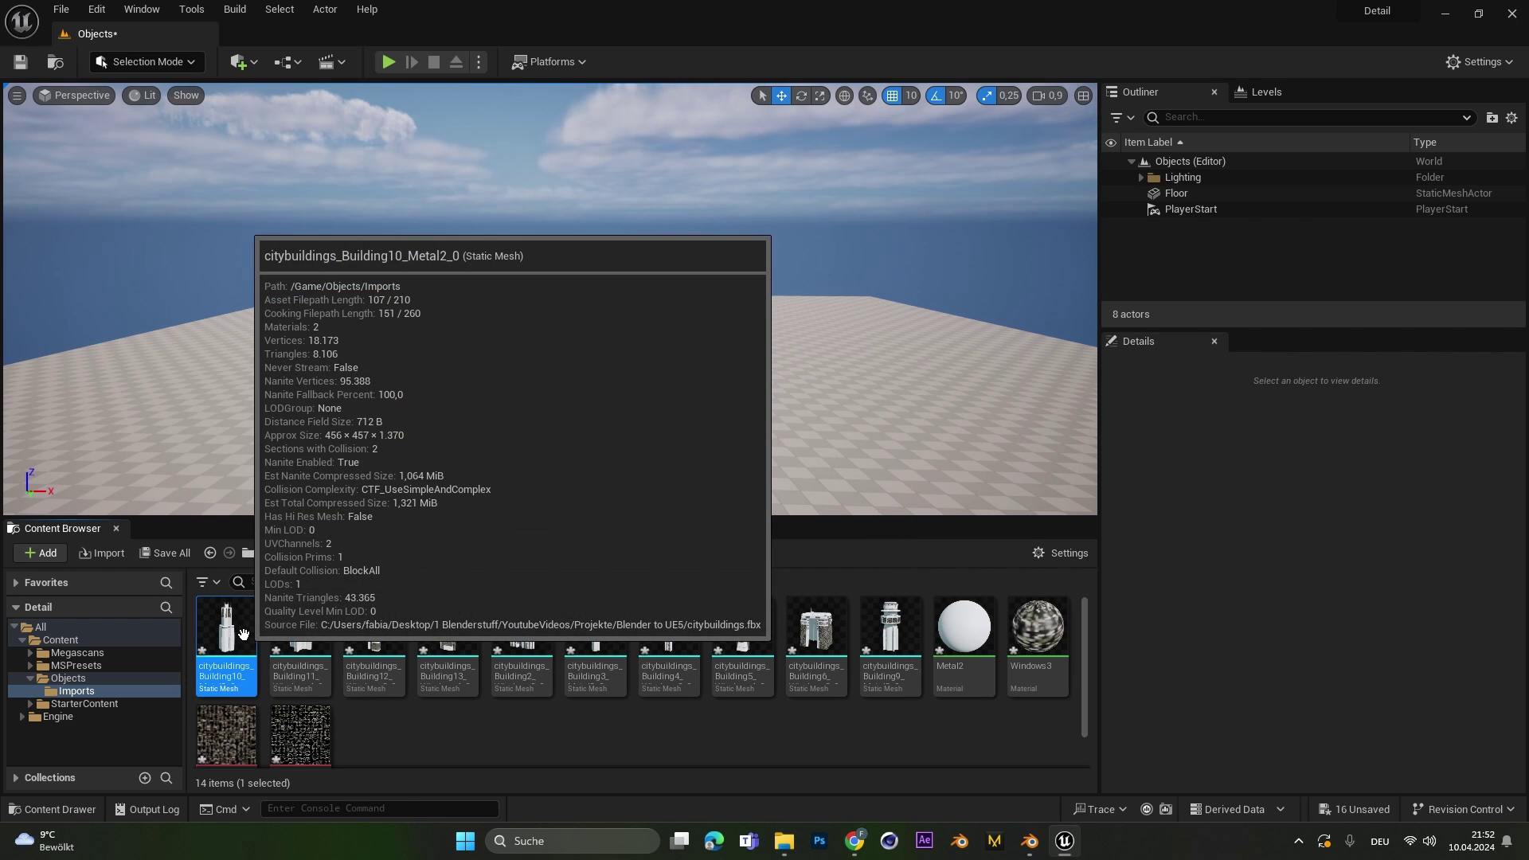
Step: Place all ten imported building static meshes together on the level's floor
{"action": "left_click", "coordinate": [885, 629], "text": "shift"}
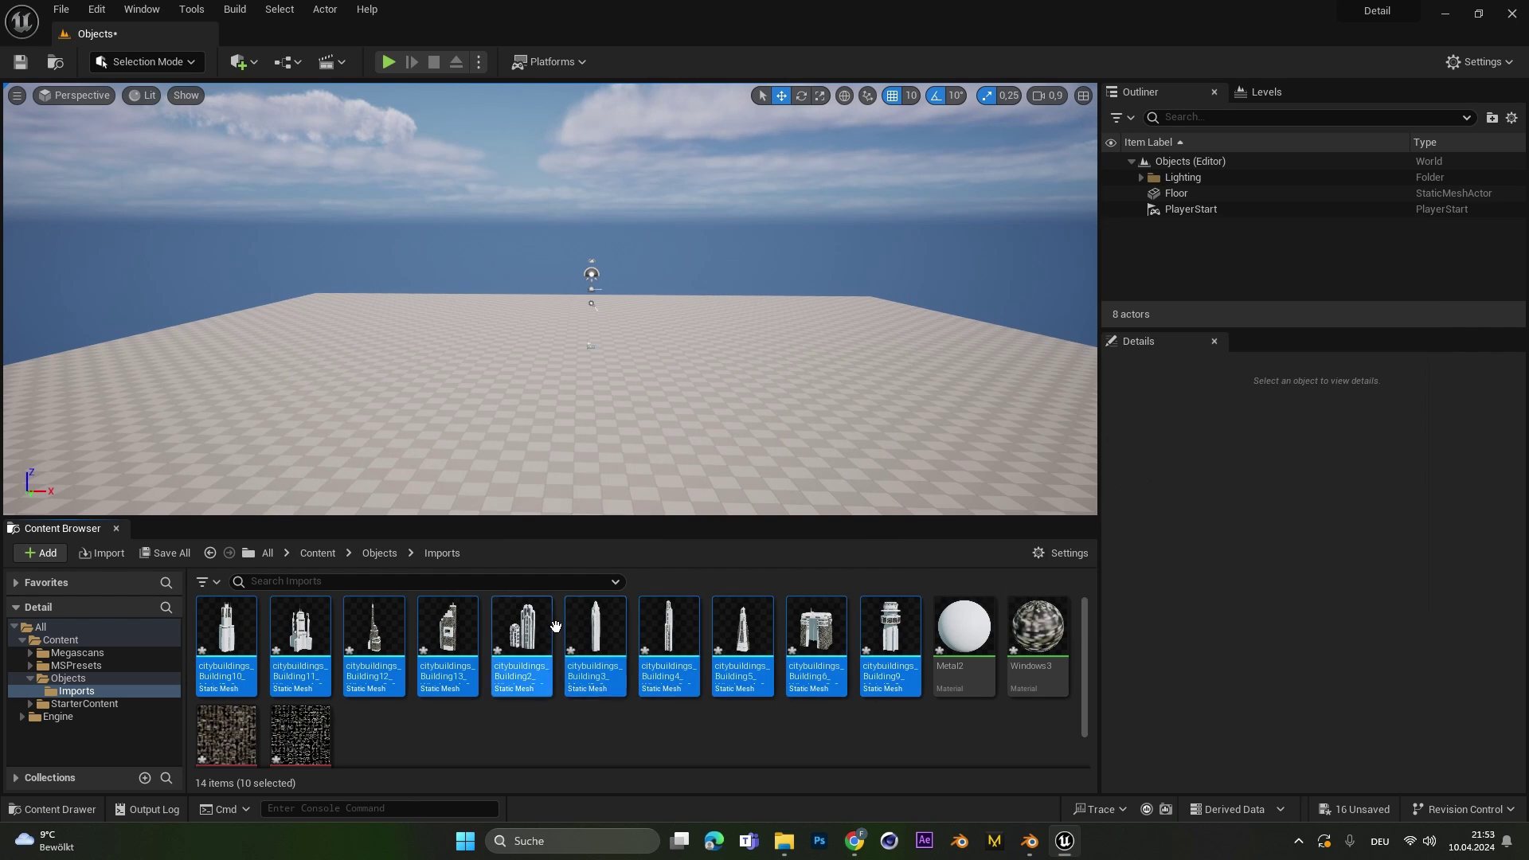
{"action": "left_click_drag", "start_coordinate": [594, 637], "coordinate": [675, 407]}
{"action": "key", "text": "w"}
{"action": "mouse_move", "coordinate": [674, 407]}
{"action": "right_mouse_down"}
{"action": "mouse_move", "coordinate": [679, 371]}
{"action": "mouse_move", "coordinate": [673, 435]}
{"action": "mouse_move", "coordinate": [675, 413]}
{"action": "right_mouse_up"}
{"action": "key", "text": "s"}
{"action": "key", "text": "w"}
{"action": "right_click_drag", "start_coordinate": [654, 327], "coordinate": [677, 384]}
{"action": "key", "text": "s"}
Step: Select individual buildings in the level, including Building12 and Building6, to check that they are separate actors
{"action": "left_click", "coordinate": [647, 322]}
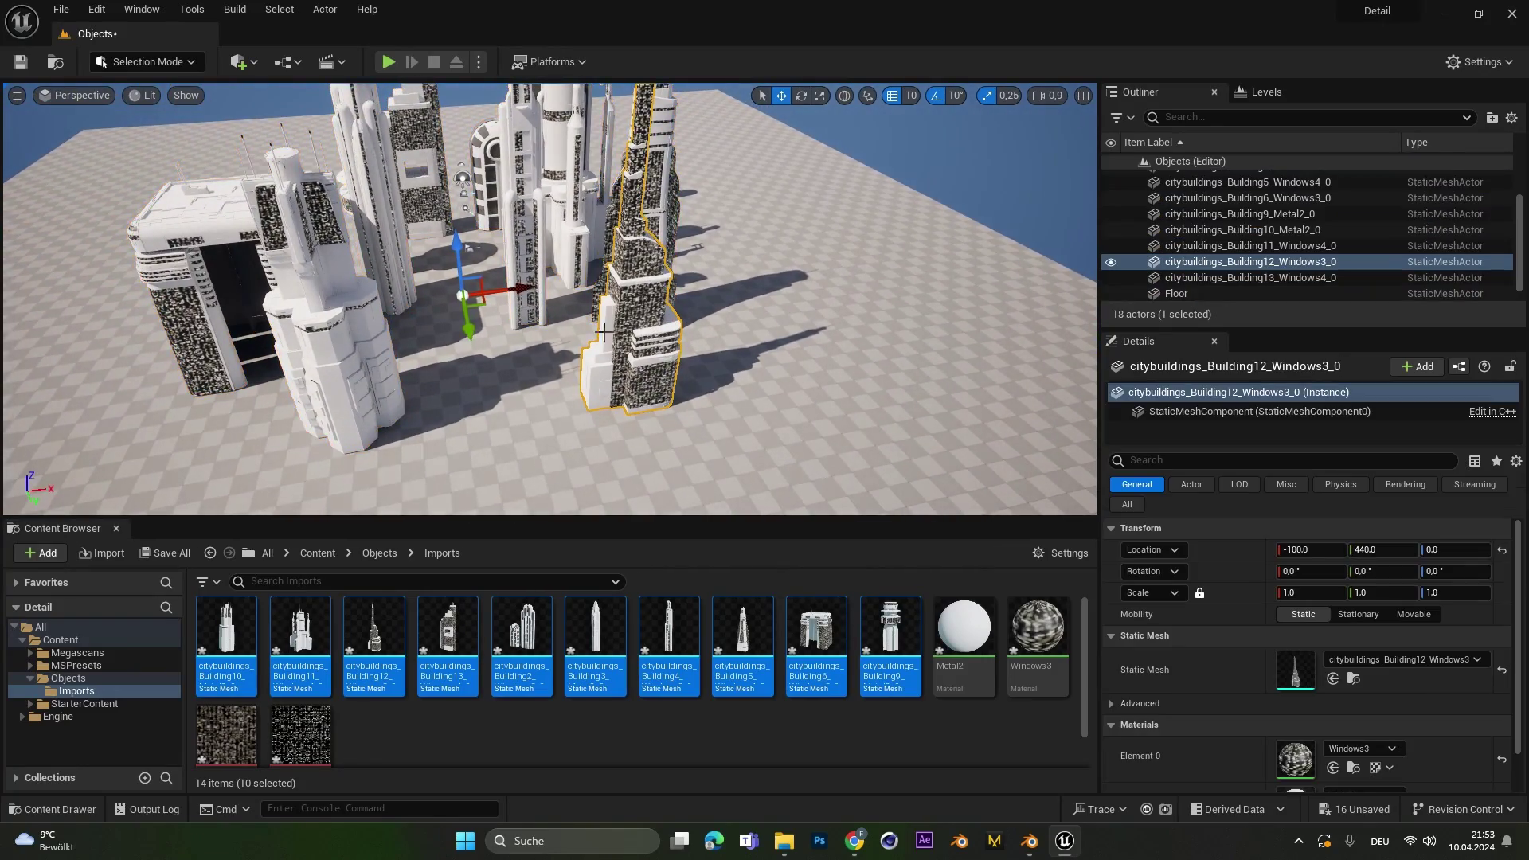
{"action": "right_click_drag", "start_coordinate": [647, 322], "coordinate": [691, 349]}
{"action": "key", "text": "w"}
{"action": "key", "text": "s"}
{"action": "right_click_drag", "start_coordinate": [421, 232], "coordinate": [419, 278]}
{"action": "left_click", "coordinate": [420, 278]}
{"action": "left_click", "coordinate": [382, 368]}
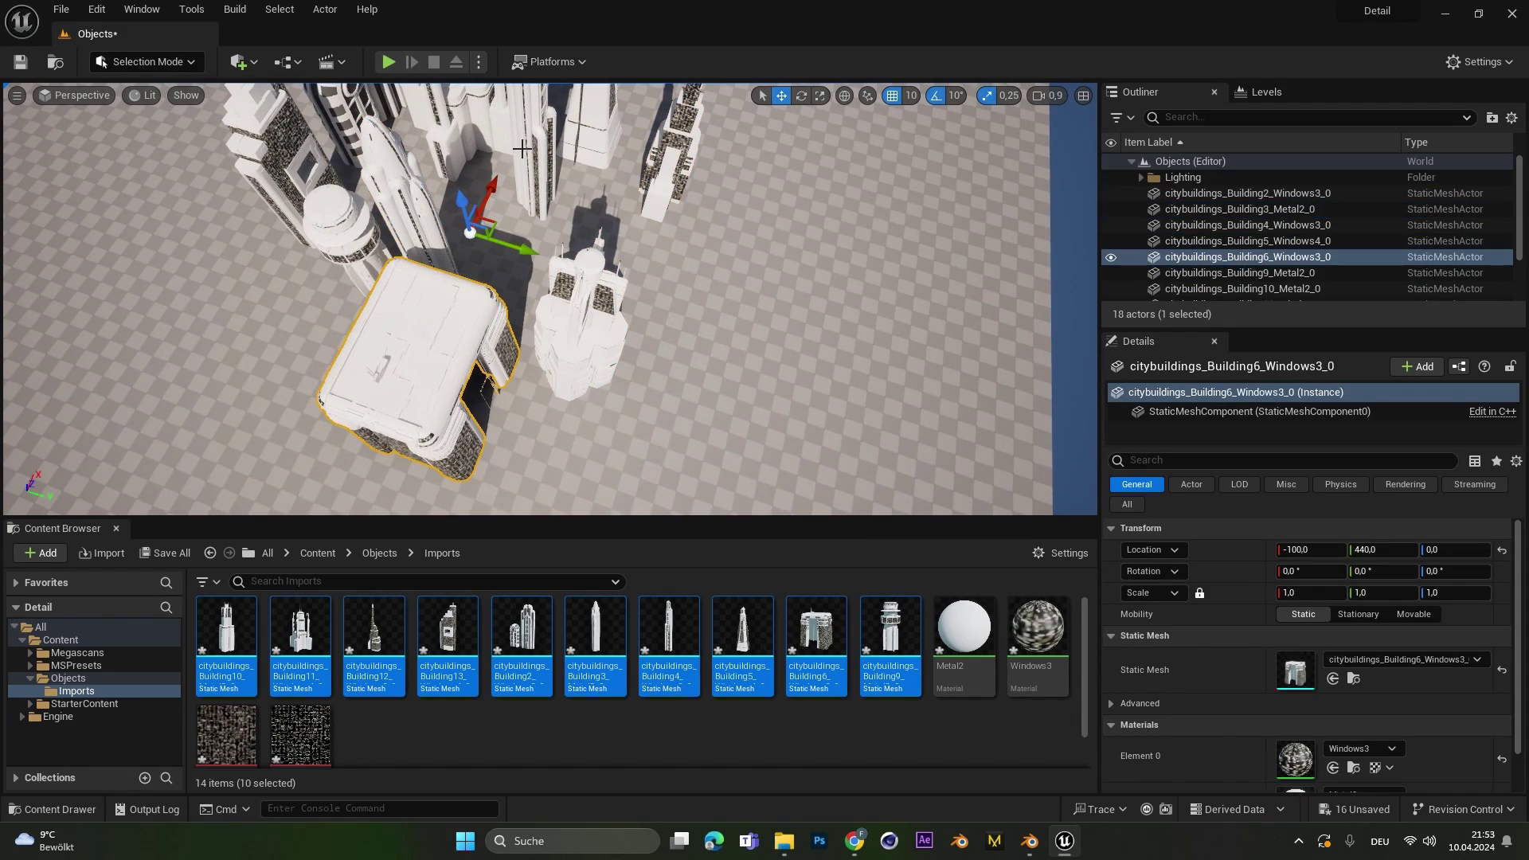
Step: Transform Building4 away from the other buildings: location Y 1710, Z rotation about 80° and uniform scale 2.25
{"action": "left_click", "coordinate": [534, 155]}
{"action": "mouse_move", "coordinate": [534, 155]}
{"action": "right_mouse_down"}
{"action": "mouse_move", "coordinate": [532, 119]}
{"action": "mouse_move", "coordinate": [533, 155]}
{"action": "right_mouse_up"}
{"action": "key", "text": "w"}
{"action": "right_click_drag", "start_coordinate": [331, 243], "coordinate": [456, 303]}
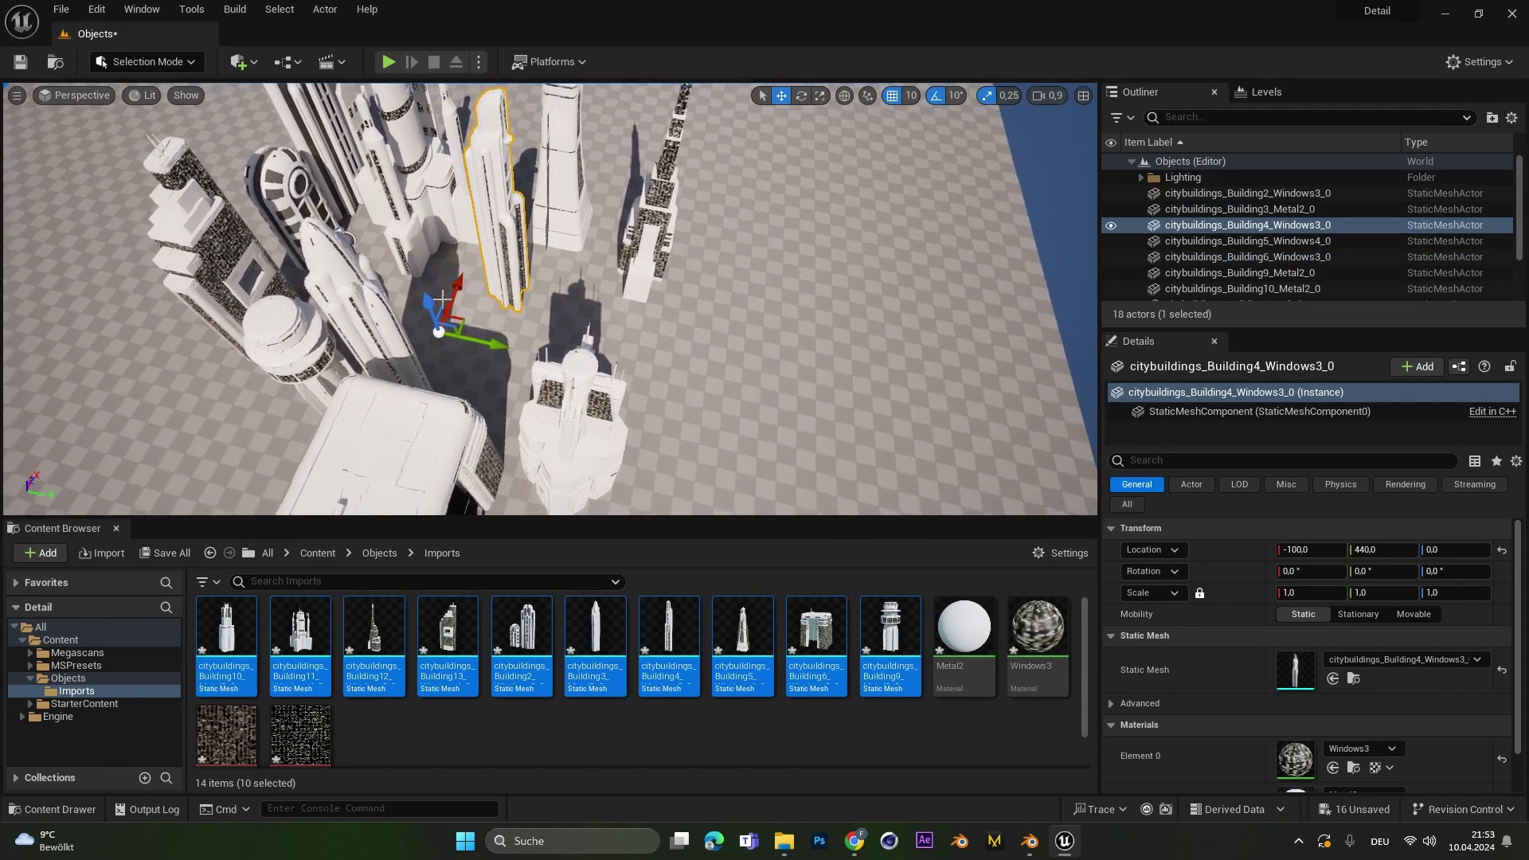
{"action": "left_click_drag", "start_coordinate": [505, 351], "coordinate": [606, 454]}
{"action": "key", "text": "e"}
{"action": "key", "text": "r"}
{"action": "key", "text": "w"}
{"action": "key", "text": "e"}
{"action": "key", "text": "r"}
{"action": "left_click_drag", "start_coordinate": [653, 380], "coordinate": [717, 343]}
{"action": "right_click_drag", "start_coordinate": [717, 343], "coordinate": [812, 358]}
{"action": "key", "text": "s"}
{"action": "key", "text": "w"}
{"action": "middle_click_drag", "start_coordinate": [560, 356], "coordinate": [721, 371]}
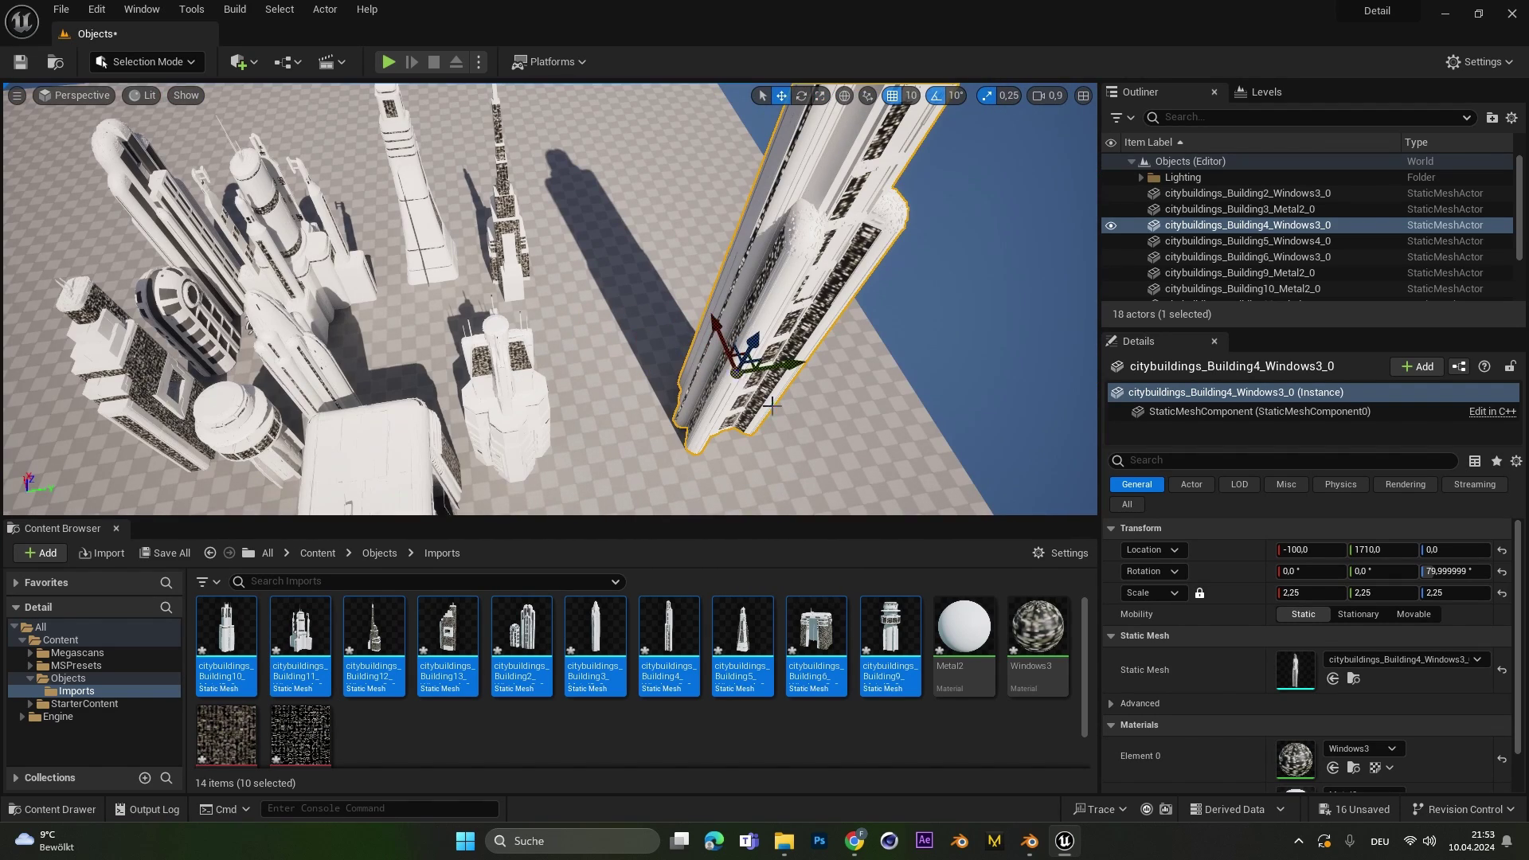
{"action": "mouse_move", "coordinate": [770, 401]}
{"action": "right_mouse_down"}
{"action": "mouse_move", "coordinate": [820, 426]}
{"action": "mouse_move", "coordinate": [784, 390]}
{"action": "right_mouse_up"}
{"action": "key", "text": "w"}
{"action": "right_click_drag", "start_coordinate": [685, 379], "coordinate": [562, 347]}
{"action": "right_click_drag", "start_coordinate": [643, 390], "coordinate": [643, 414]}
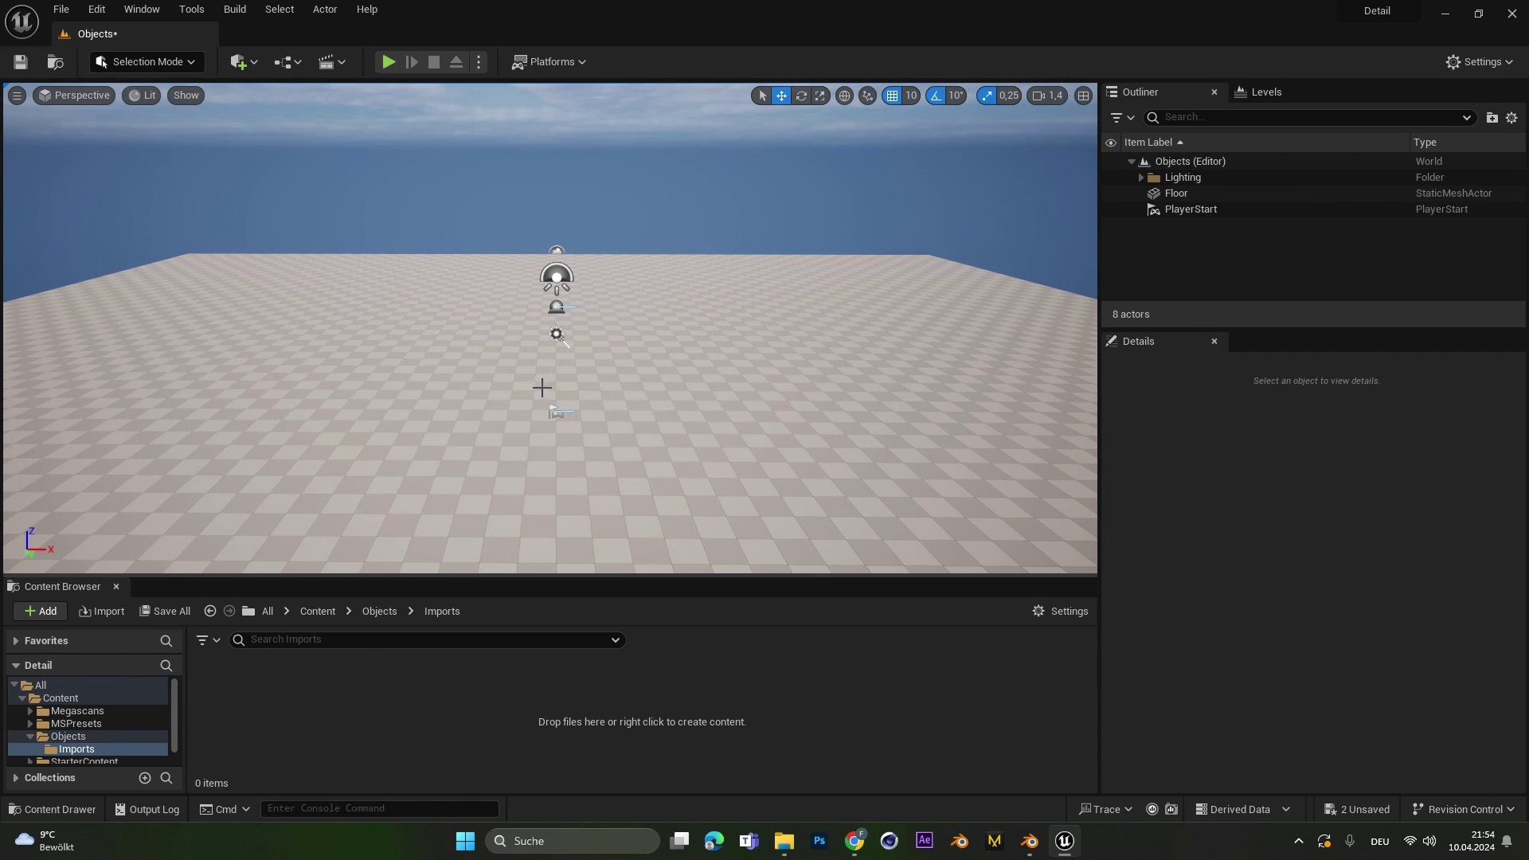
Step: Import the citybuildings FBX into the empty level as a scene, with Content/Objects/Imports as the content location
{"action": "left_click", "coordinate": [62, 10]}
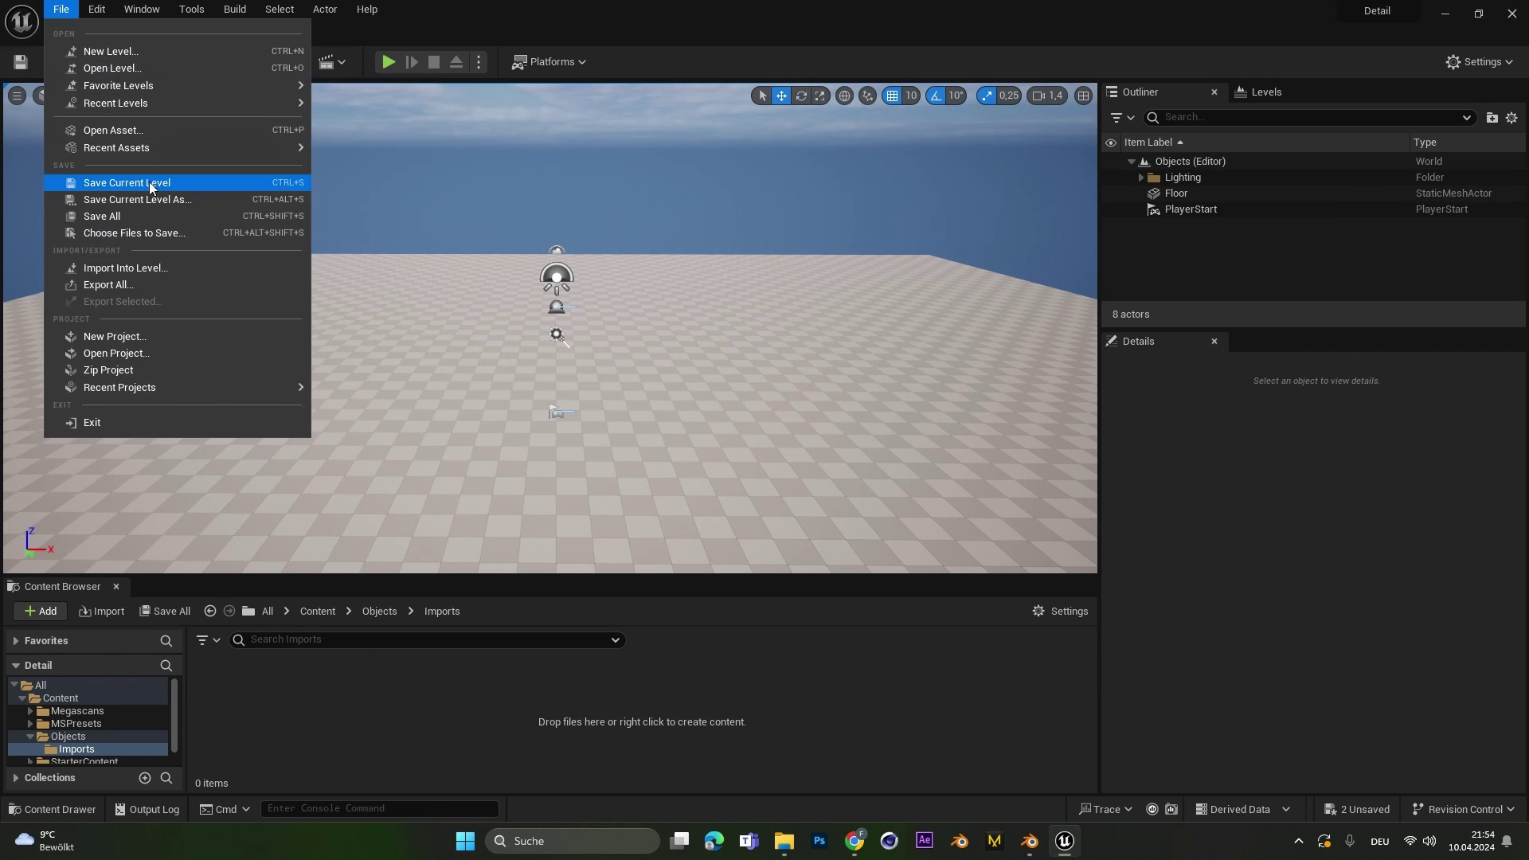
{"action": "left_click", "coordinate": [178, 270]}
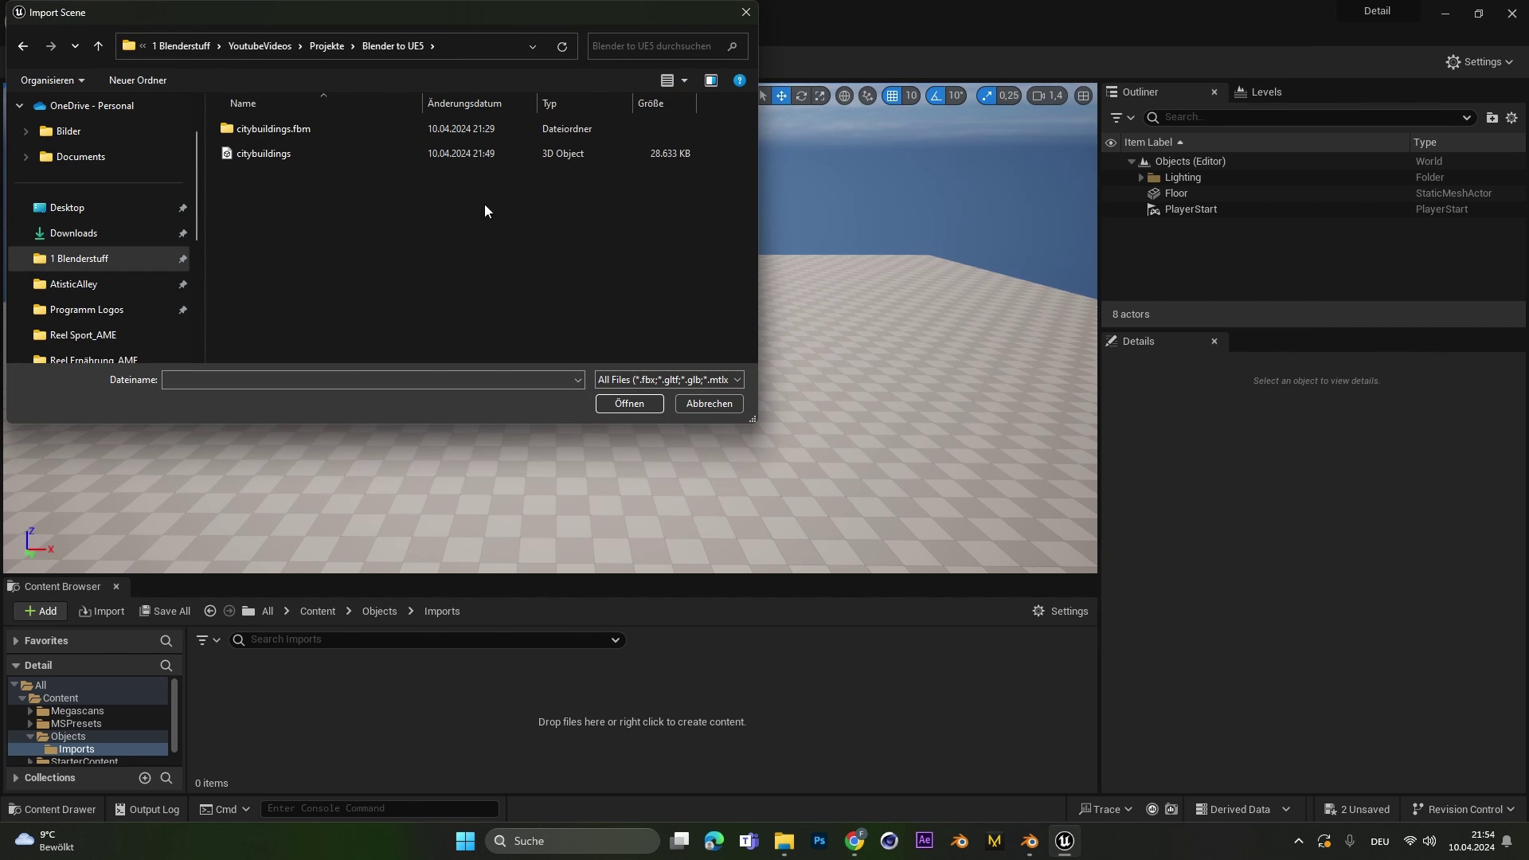
{"action": "left_click", "coordinate": [338, 160]}
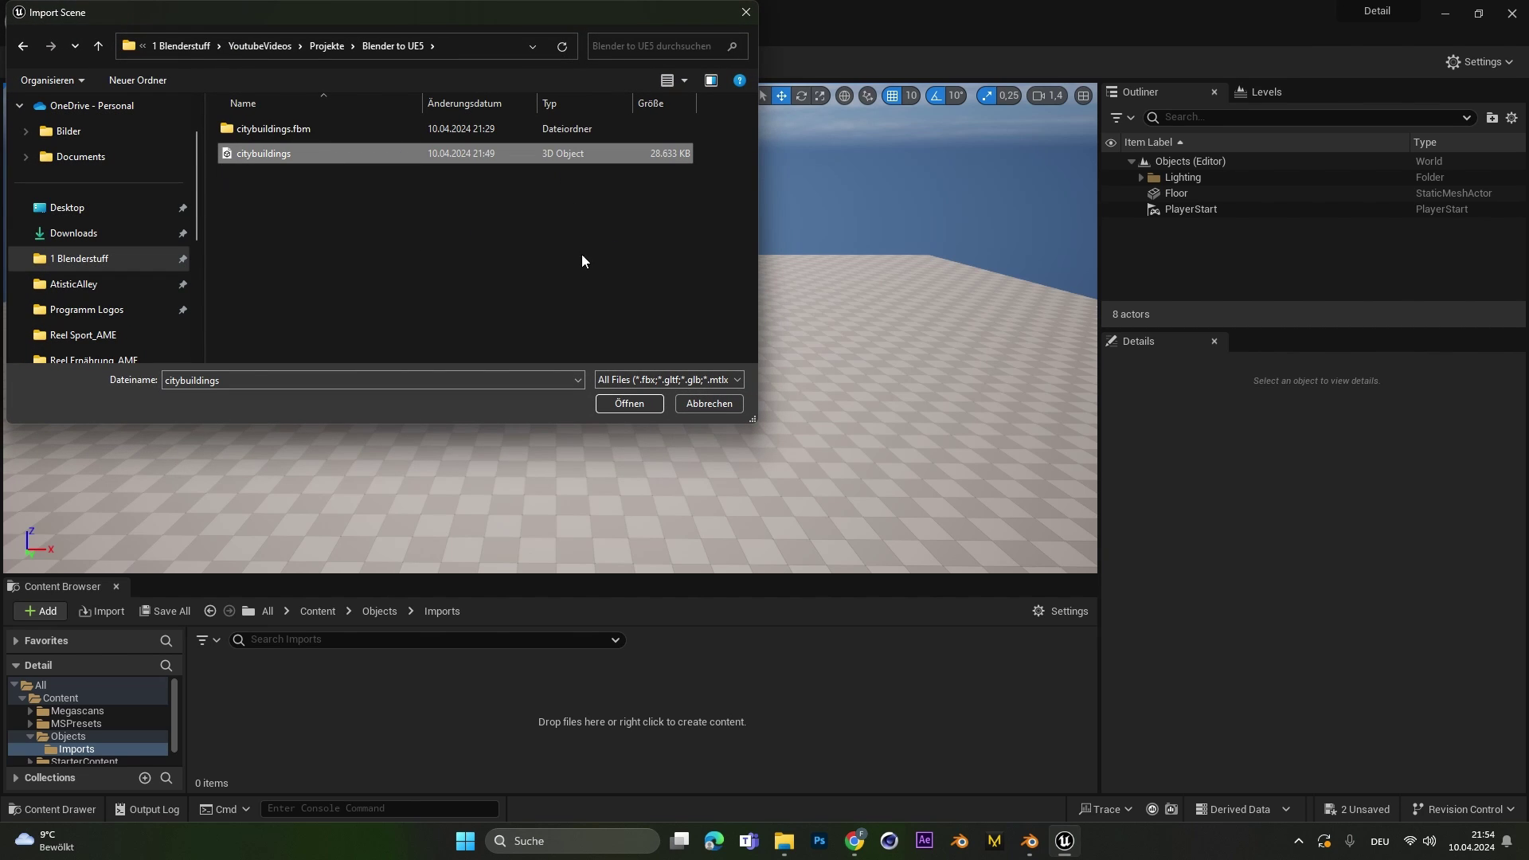
{"action": "left_click", "coordinate": [629, 404]}
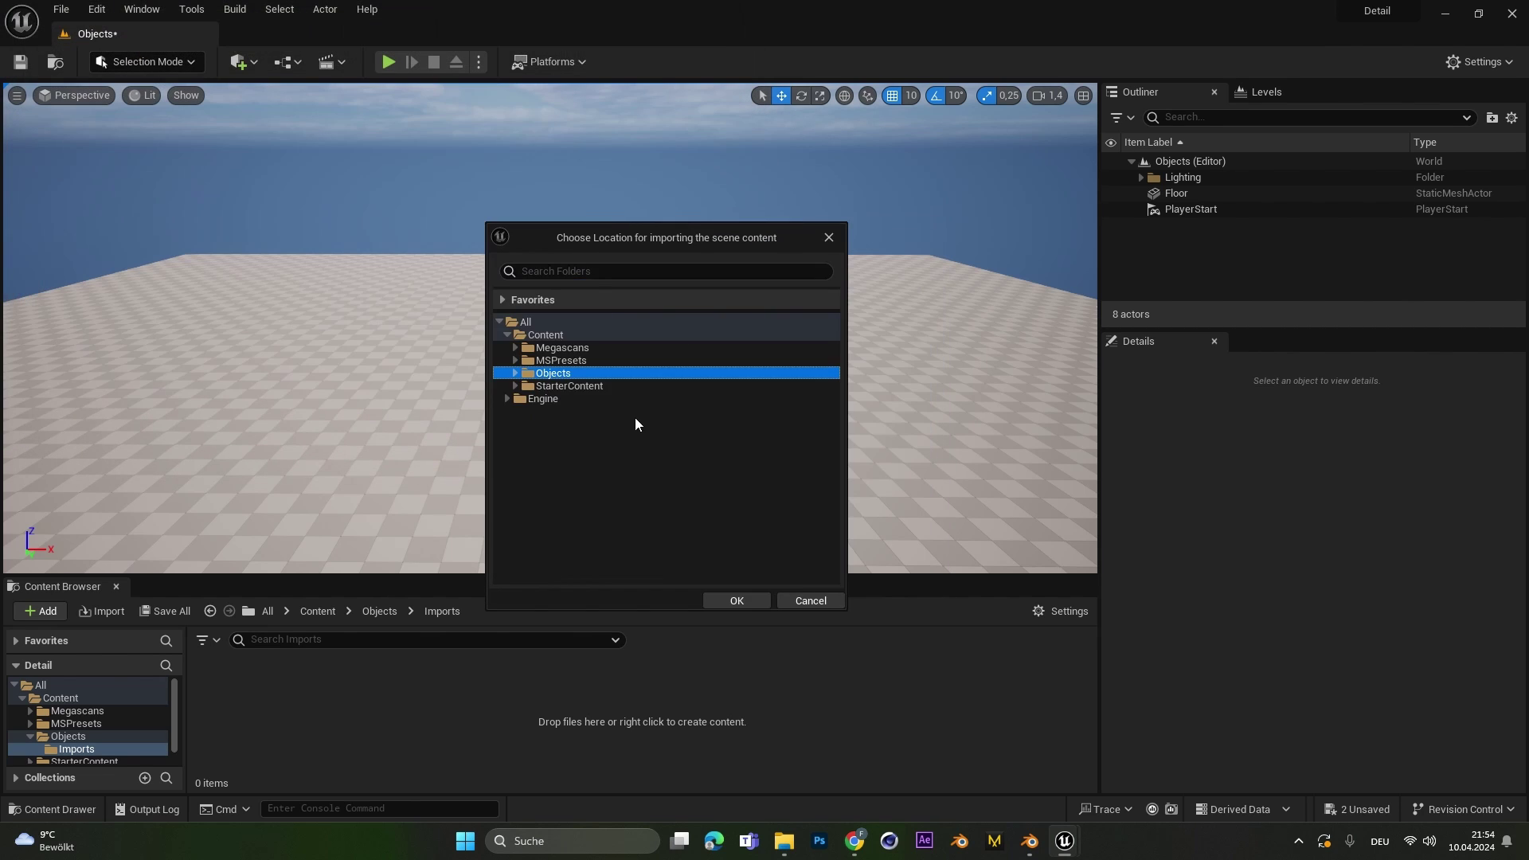
{"action": "left_click", "coordinate": [515, 372]}
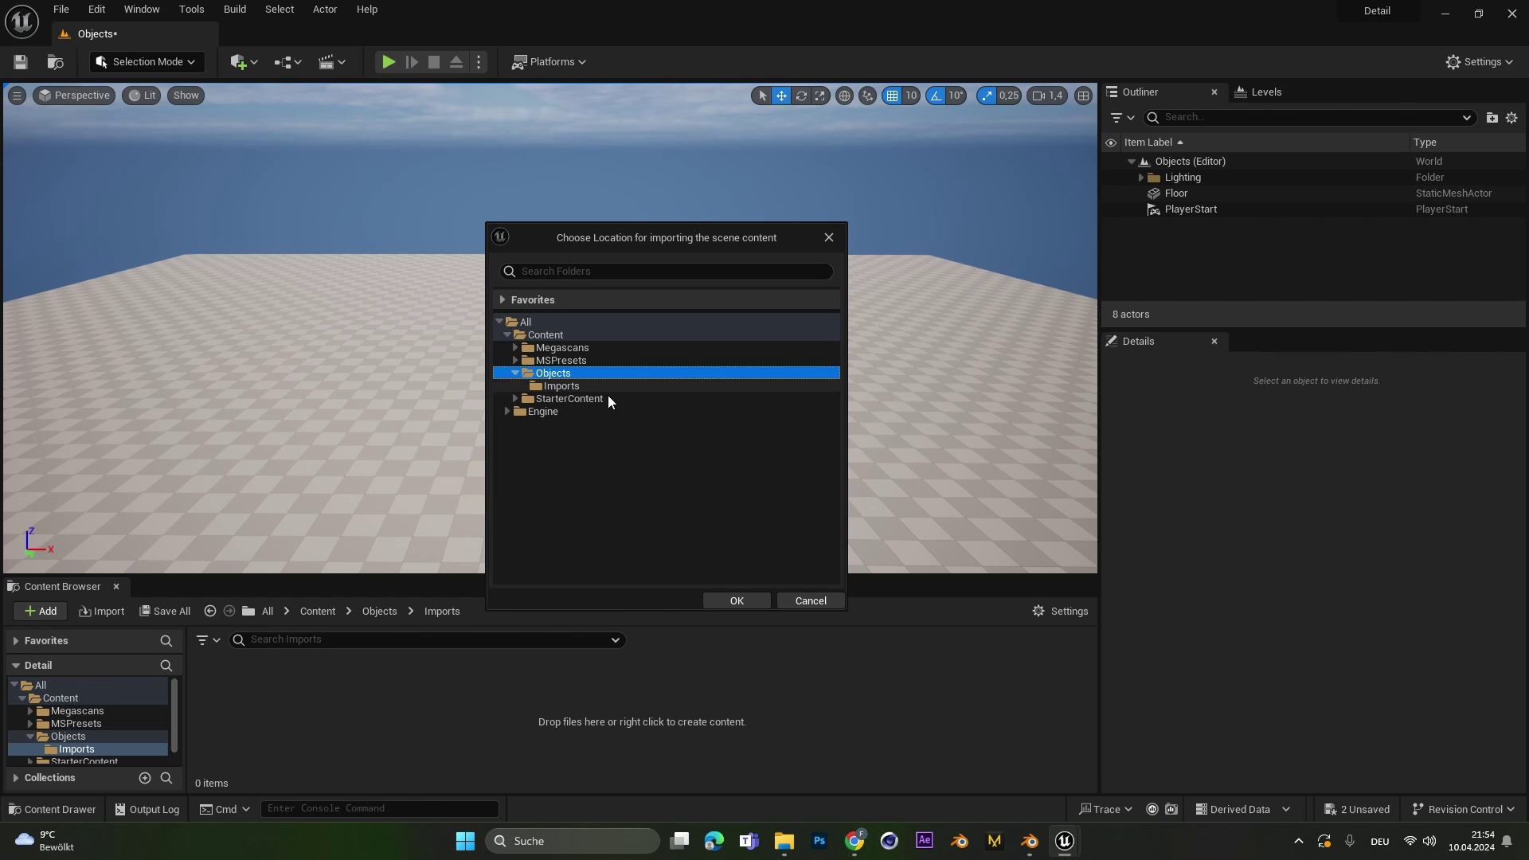
{"action": "left_click", "coordinate": [576, 387]}
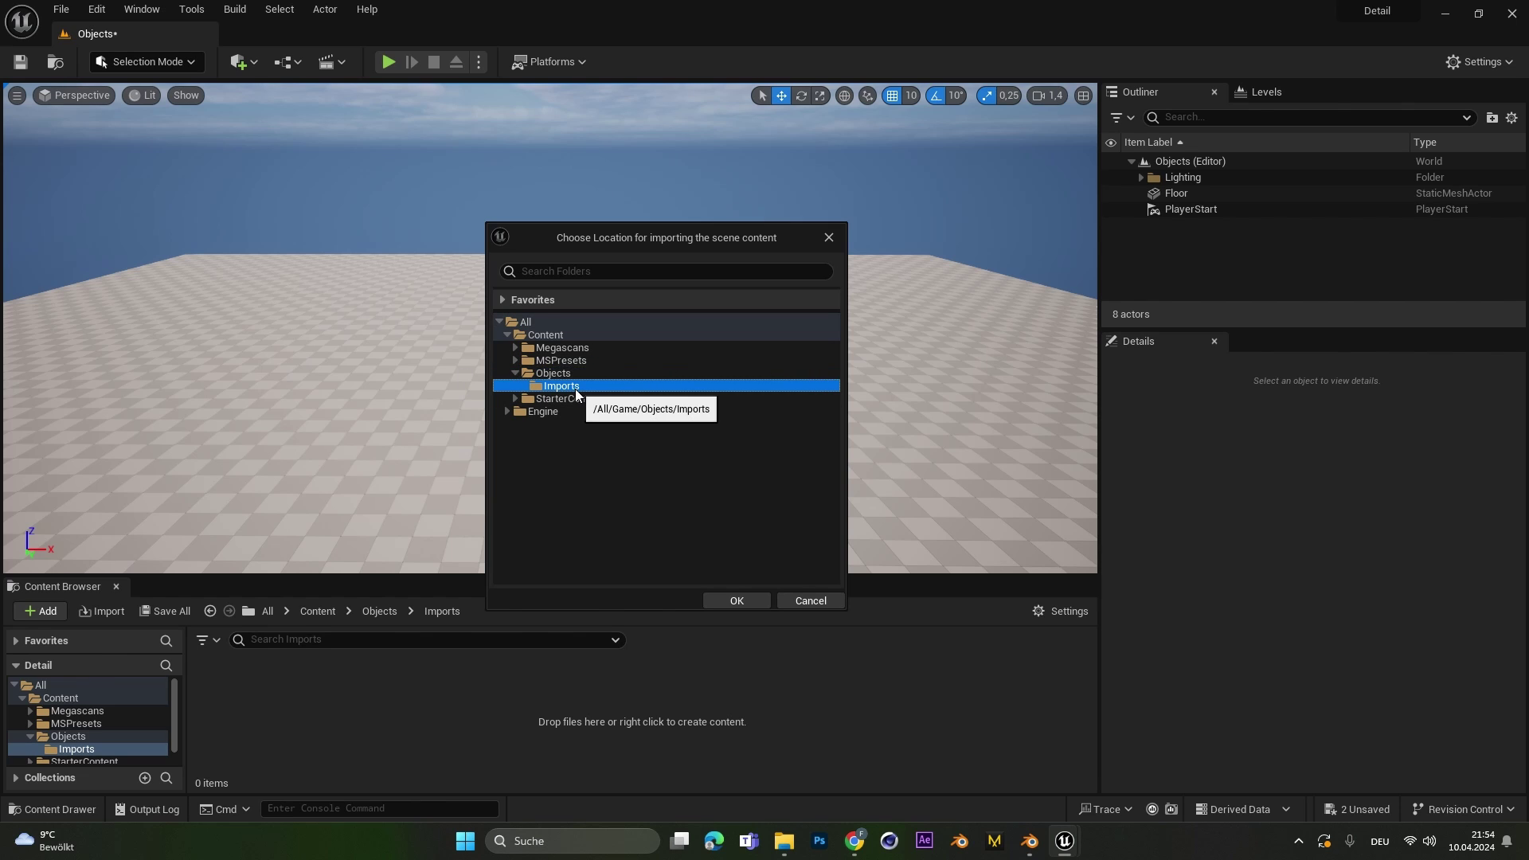
{"action": "left_click", "coordinate": [734, 601]}
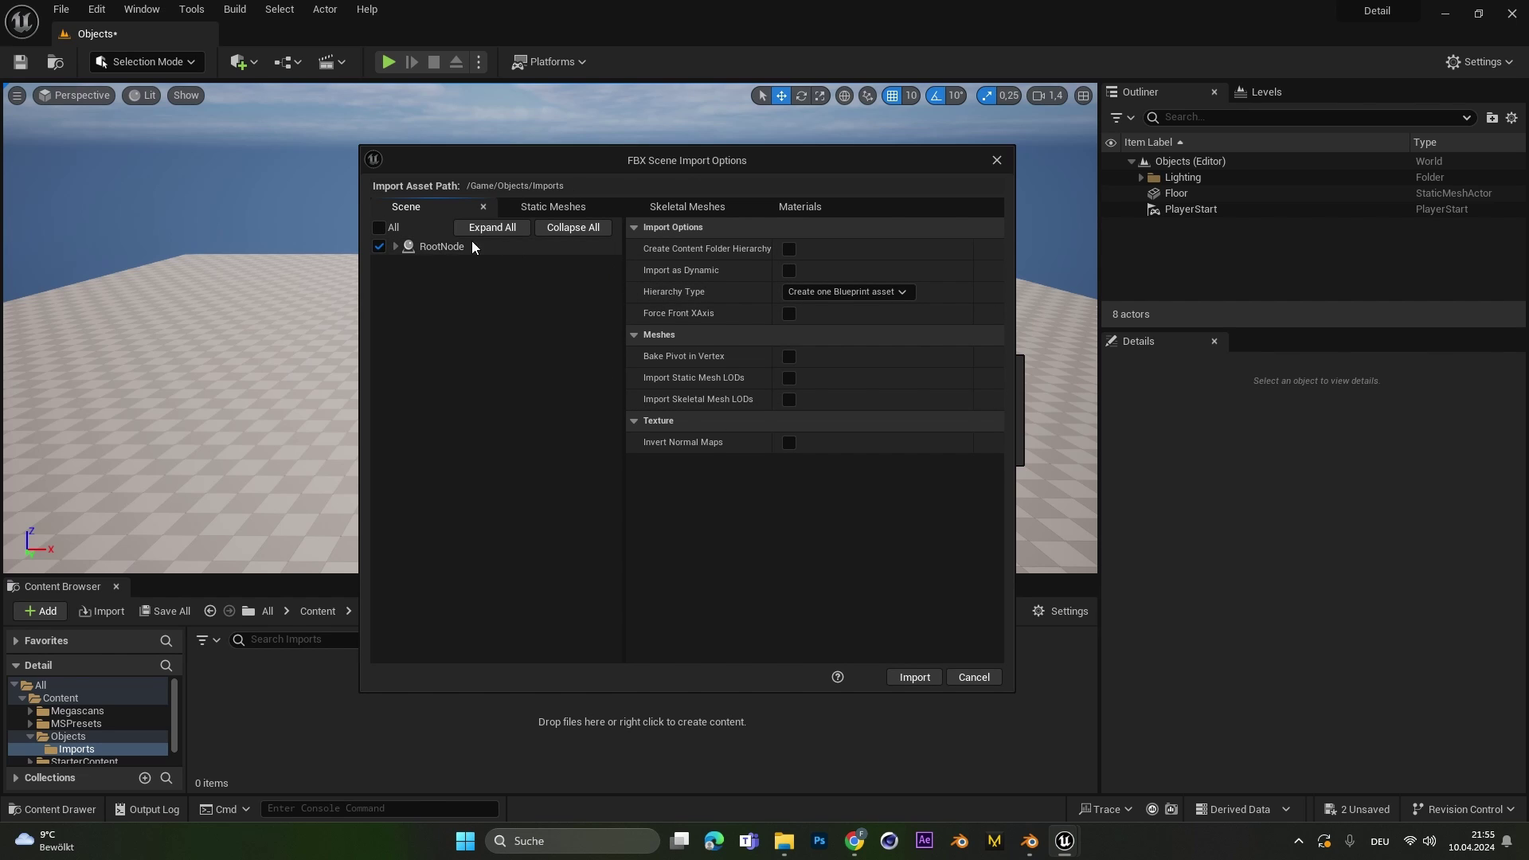
Step: Review the static mesh, skeletal mesh and material settings of the FBX scene, import it with the default options, and dismiss the log
{"action": "left_click", "coordinate": [572, 209]}
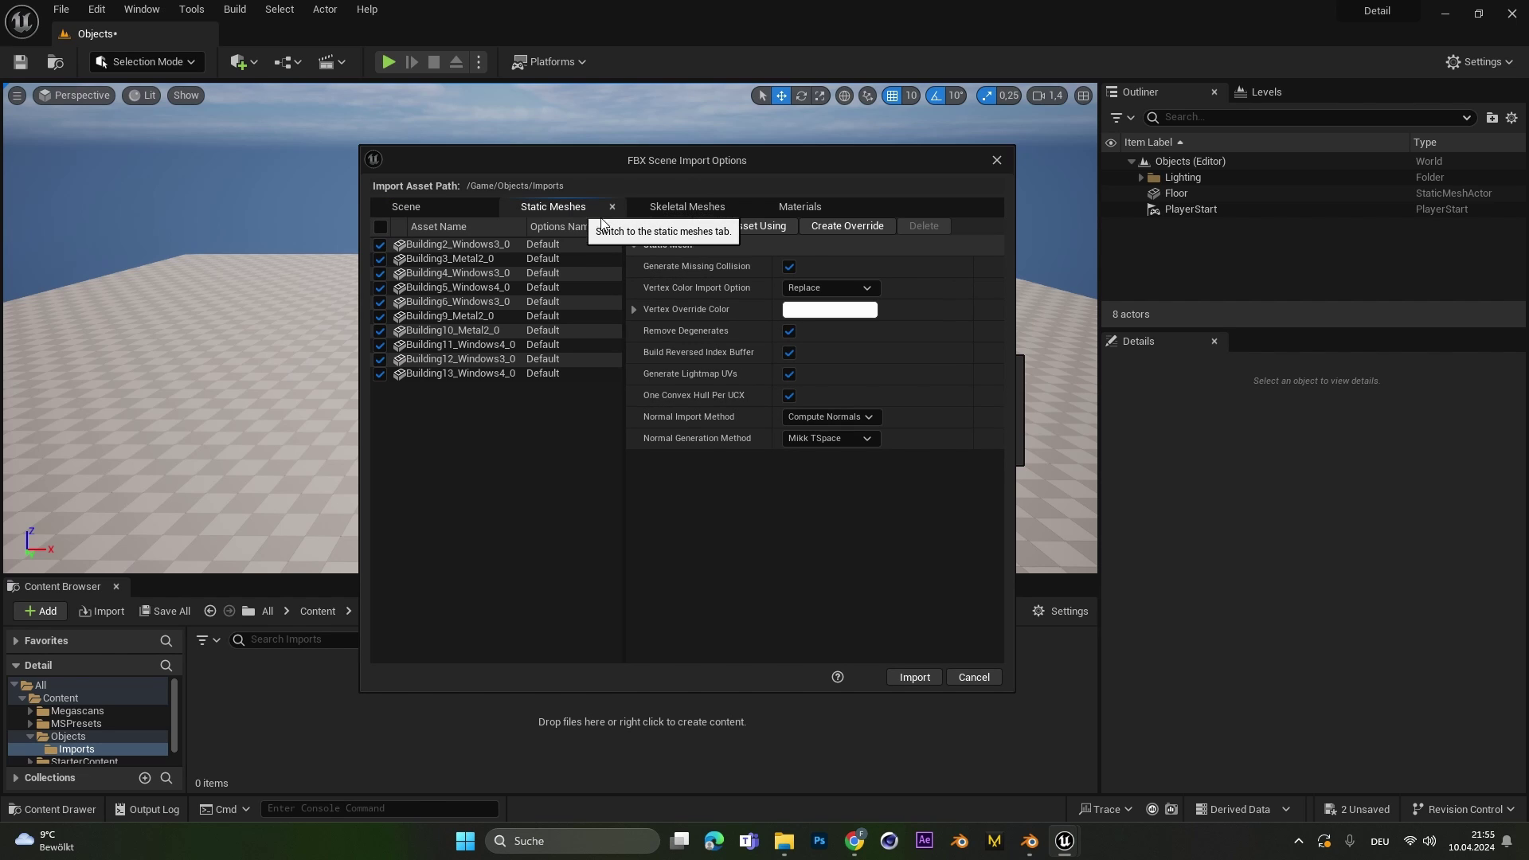
{"action": "left_click", "coordinate": [679, 208]}
{"action": "left_click", "coordinate": [775, 210]}
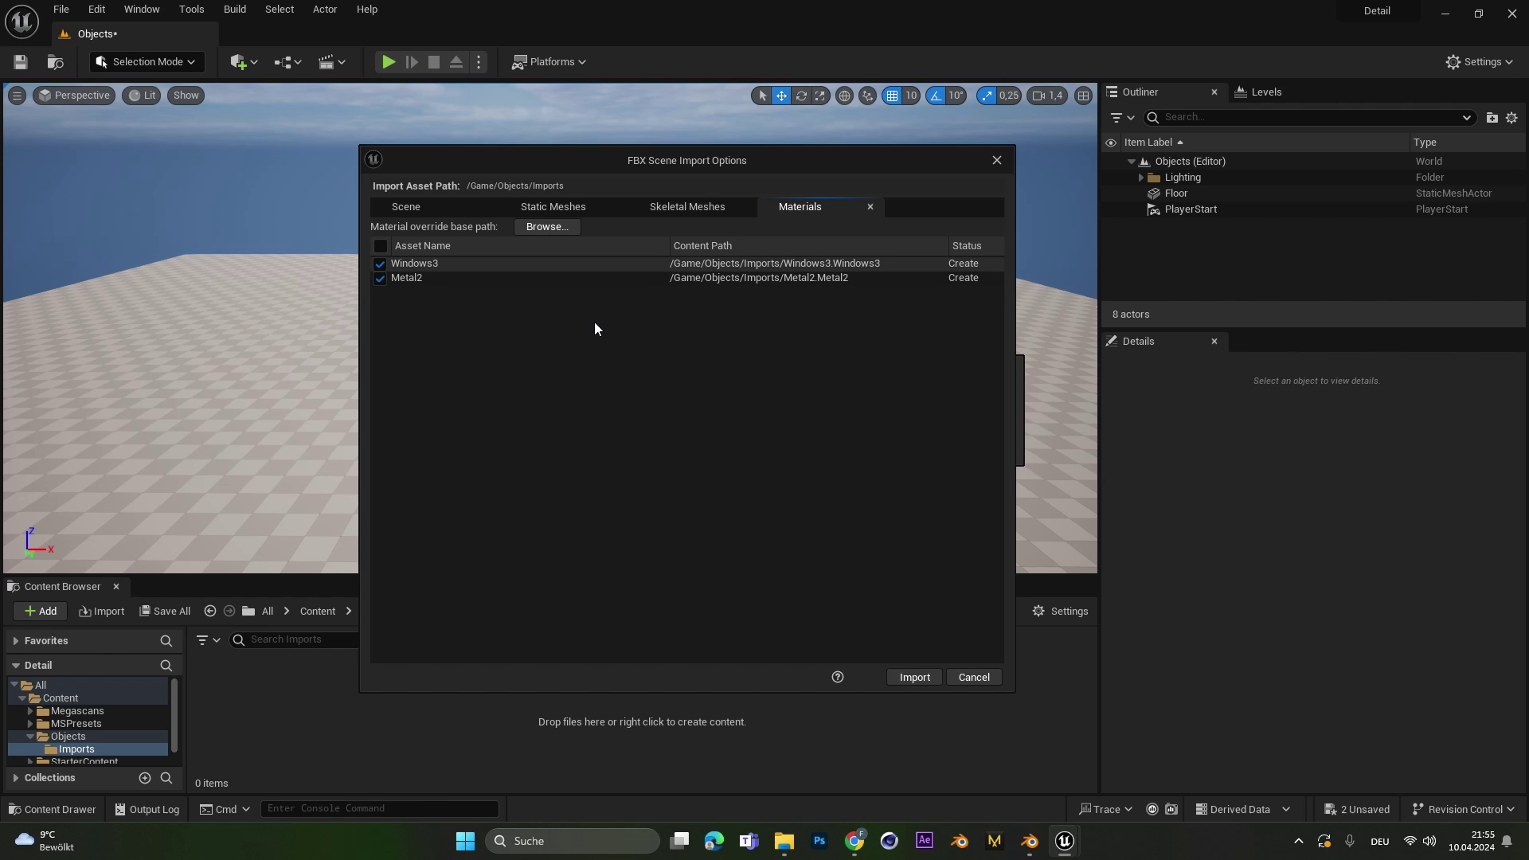
{"action": "left_click", "coordinate": [549, 207]}
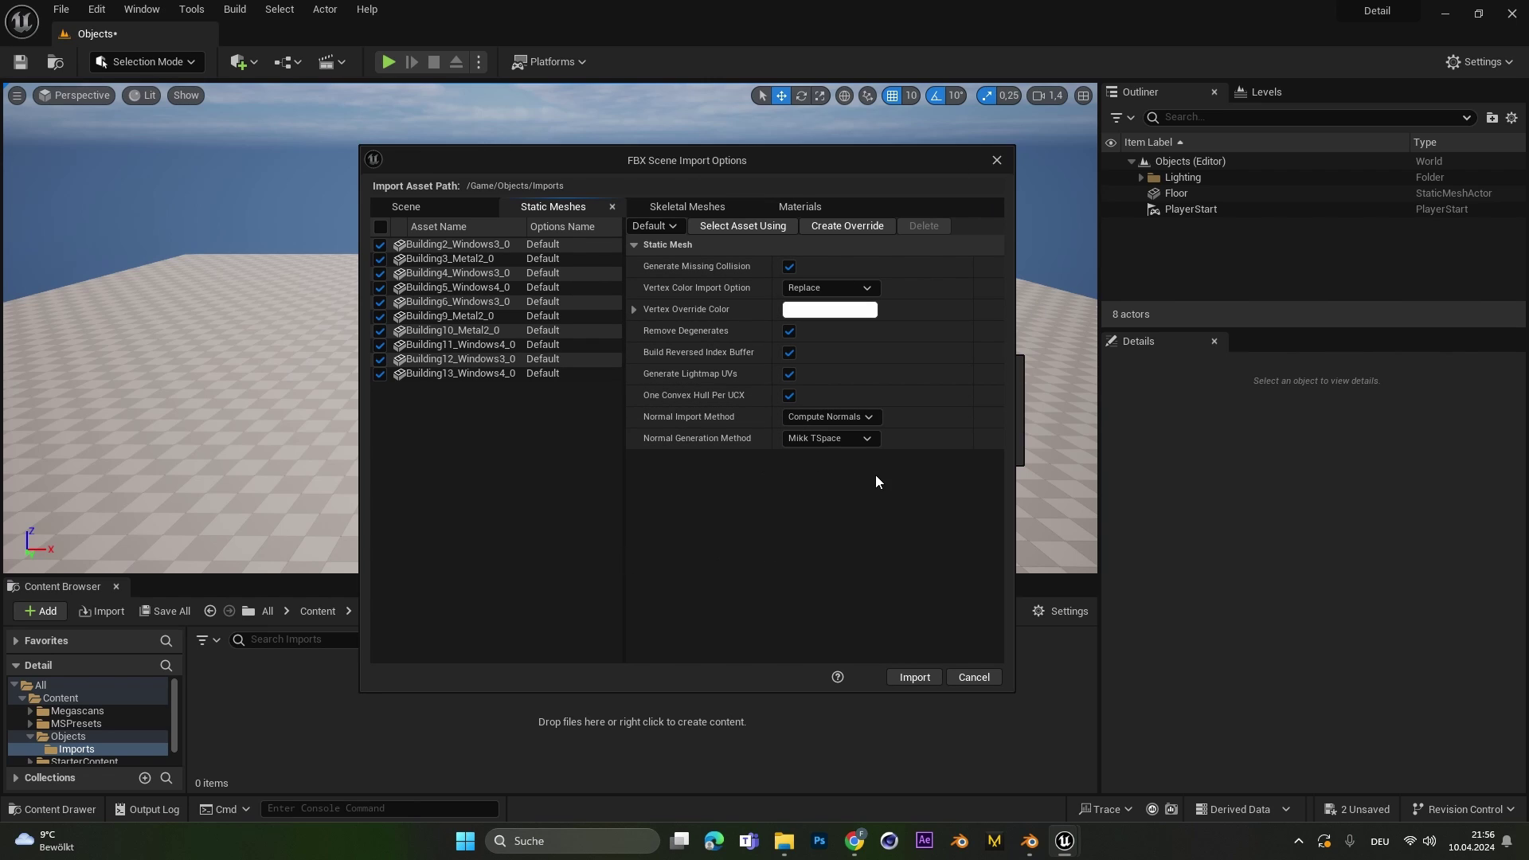
{"action": "left_click", "coordinate": [913, 679]}
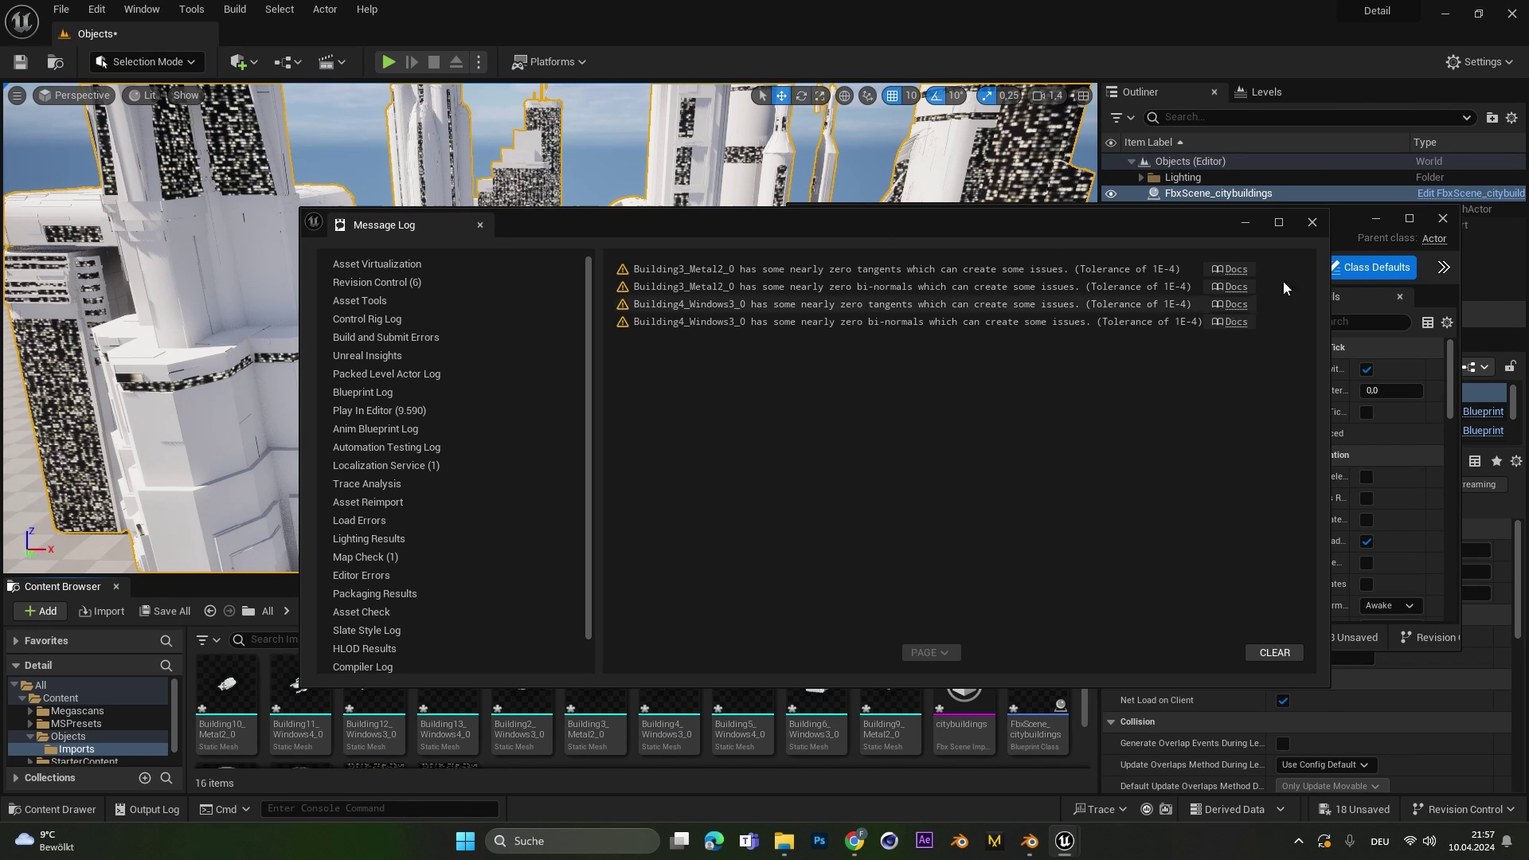
{"action": "left_click", "coordinate": [1313, 224]}
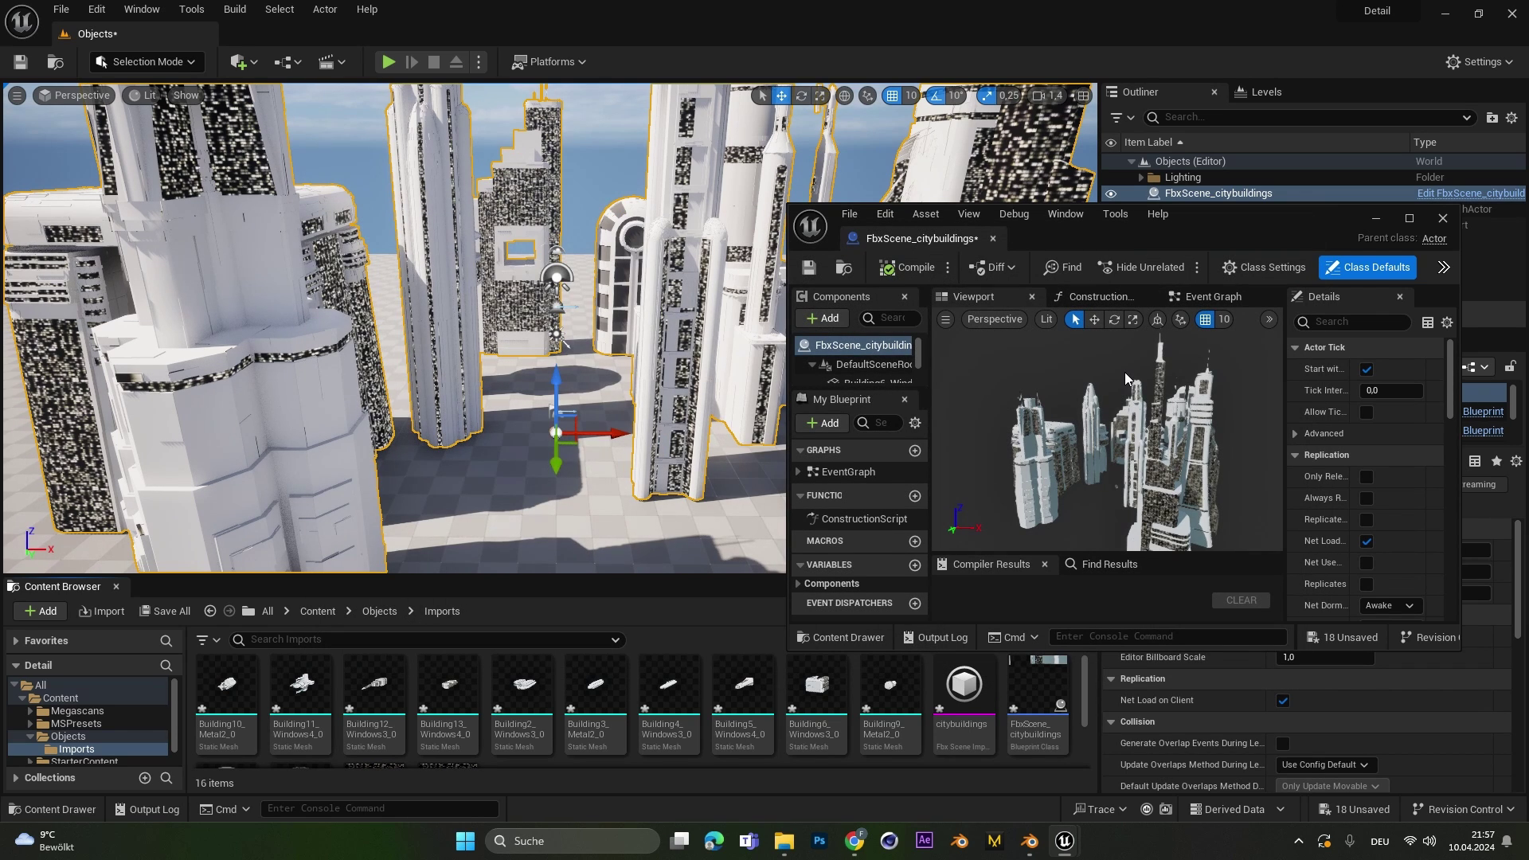
Step: Inspect the generated FbxScene_citybuildings Blueprint from another angle and close its editor
{"action": "left_click_drag", "start_coordinate": [1234, 227], "coordinate": [824, 257]}
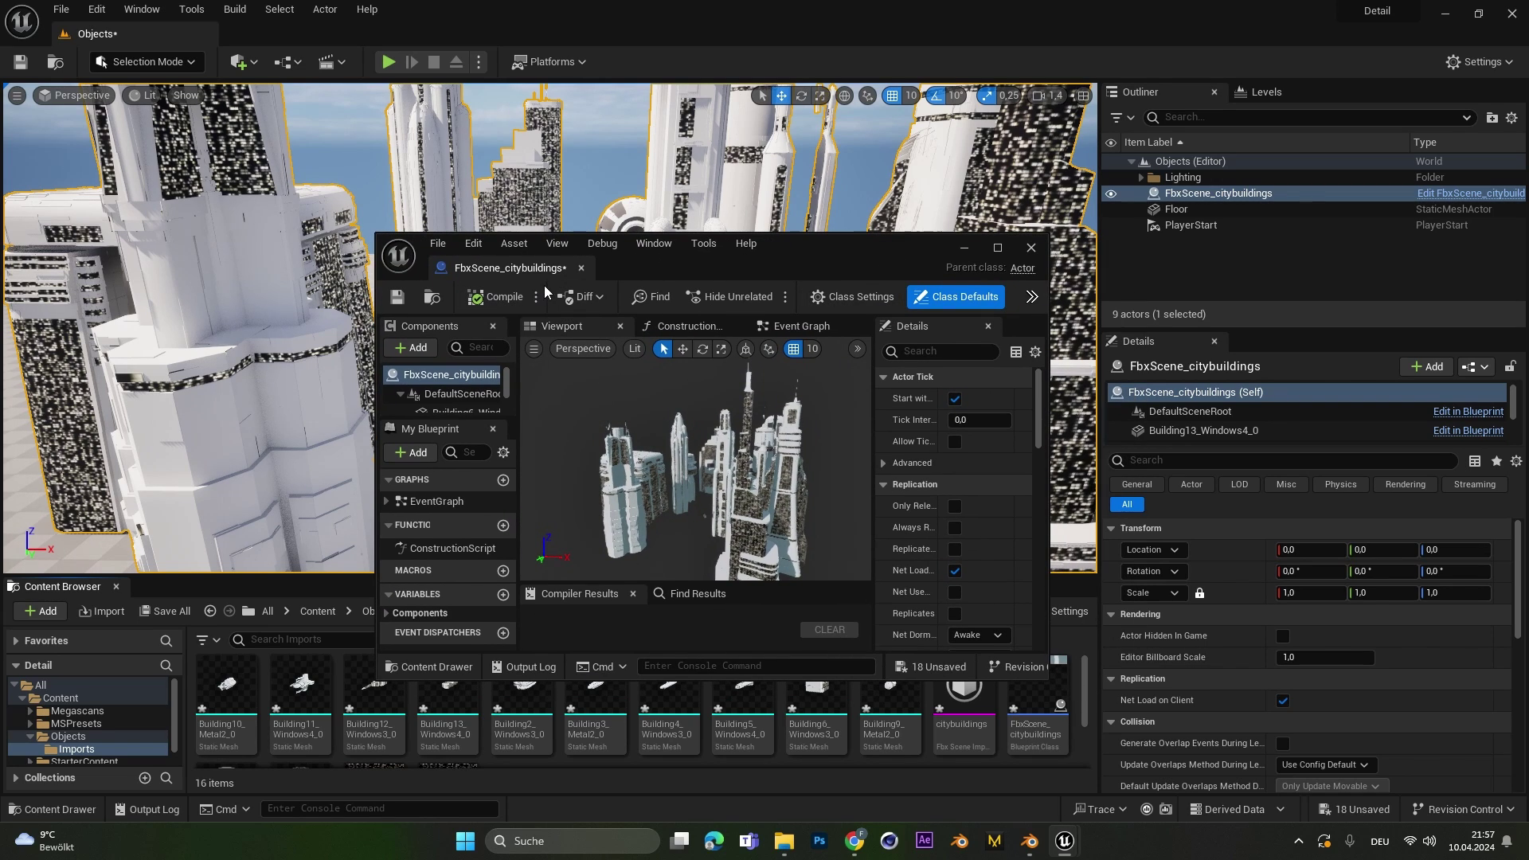
{"action": "left_click_drag", "start_coordinate": [801, 437], "coordinate": [862, 432], "text": "alt"}
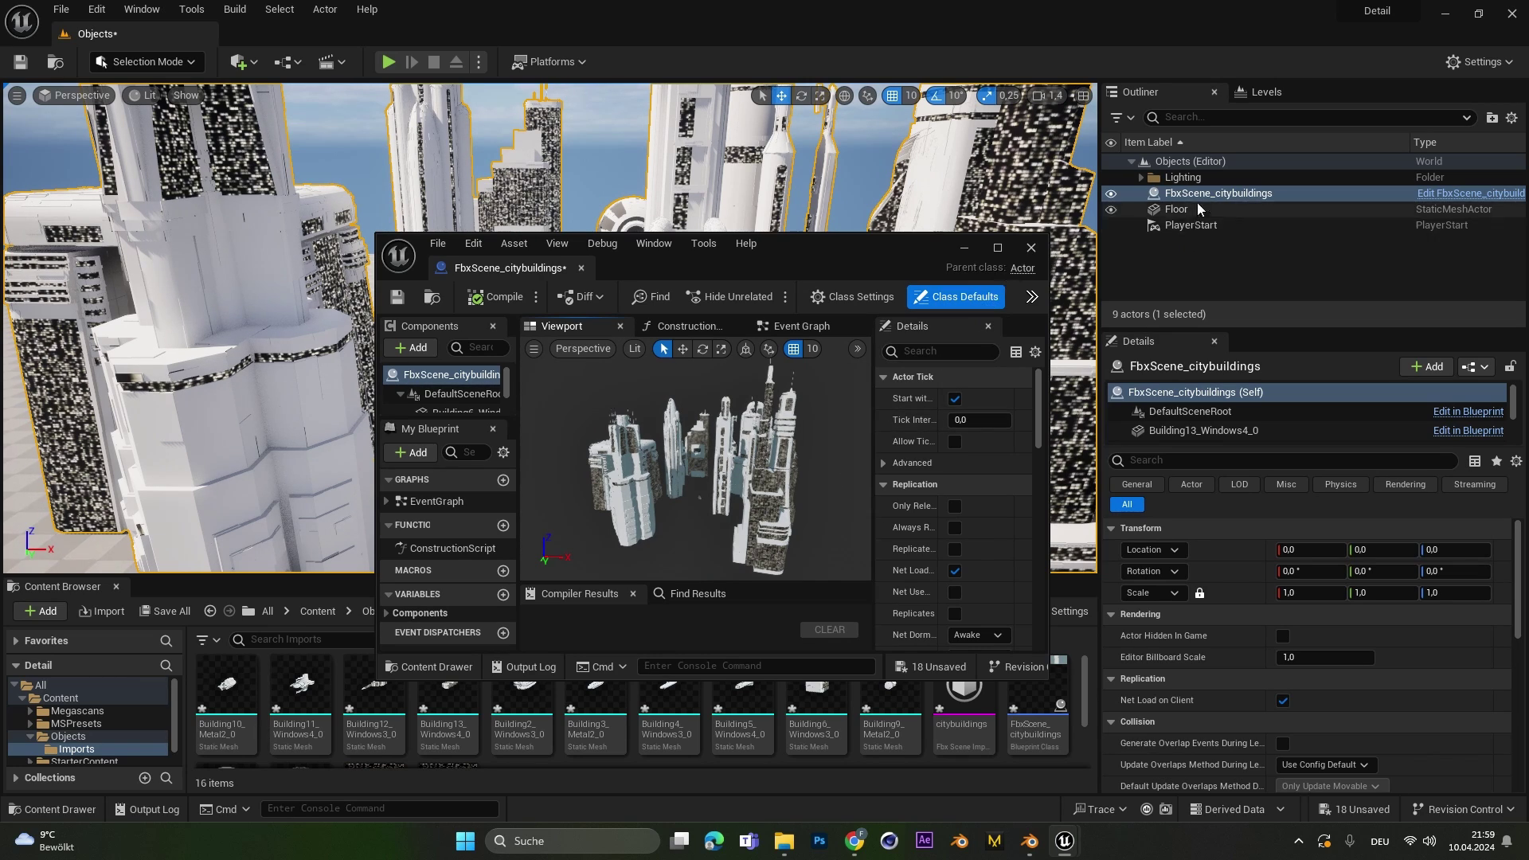
{"action": "left_click", "coordinate": [1031, 248]}
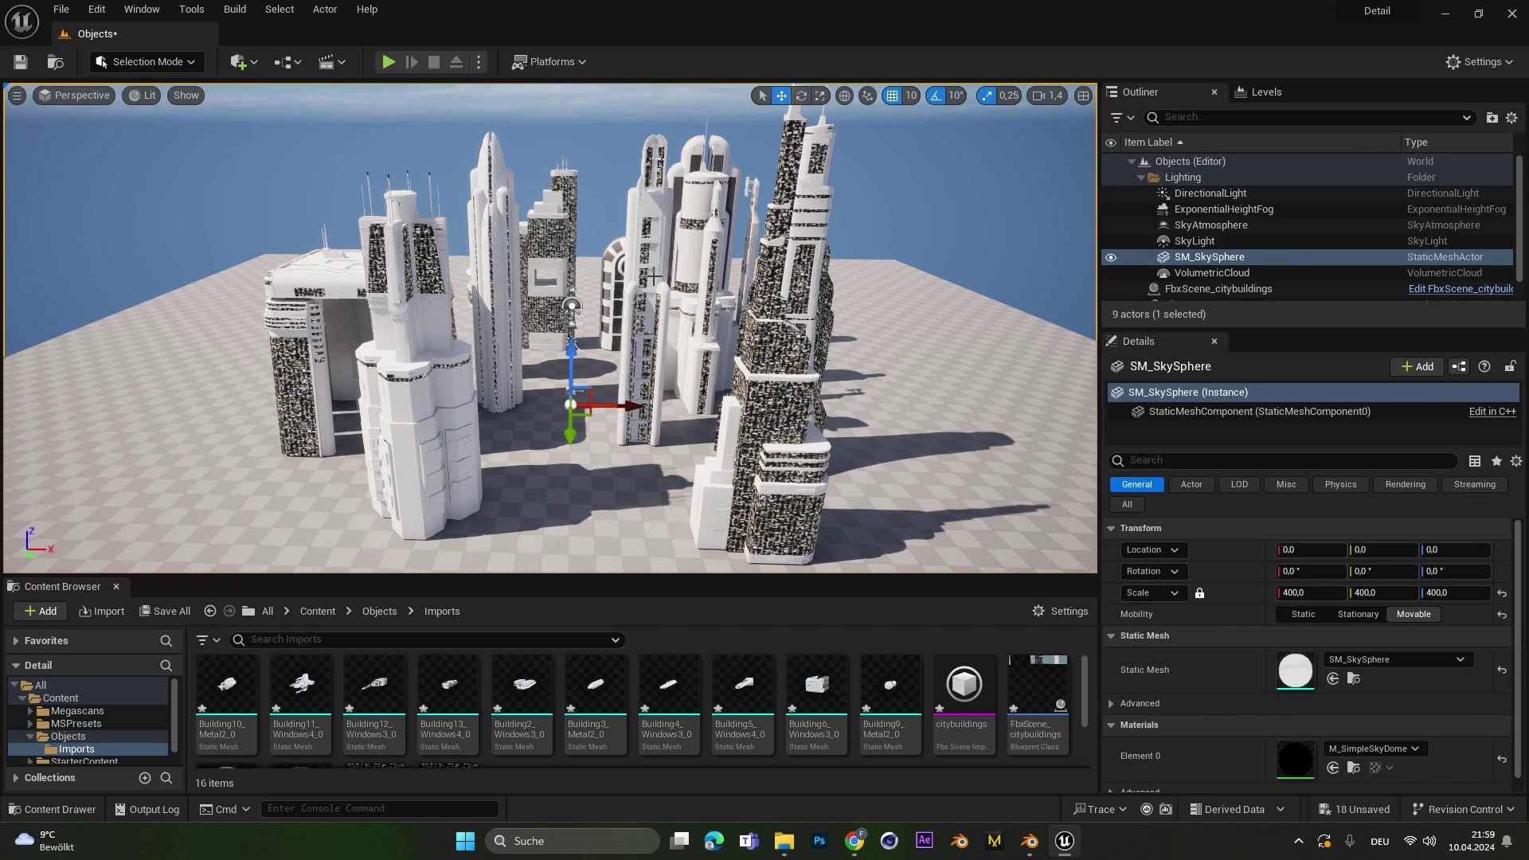
Step: Select the Building10 component inside the FbxScene_citybuildings actor and move it along X, away from the neighbouring buildings
{"action": "left_click", "coordinate": [654, 277]}
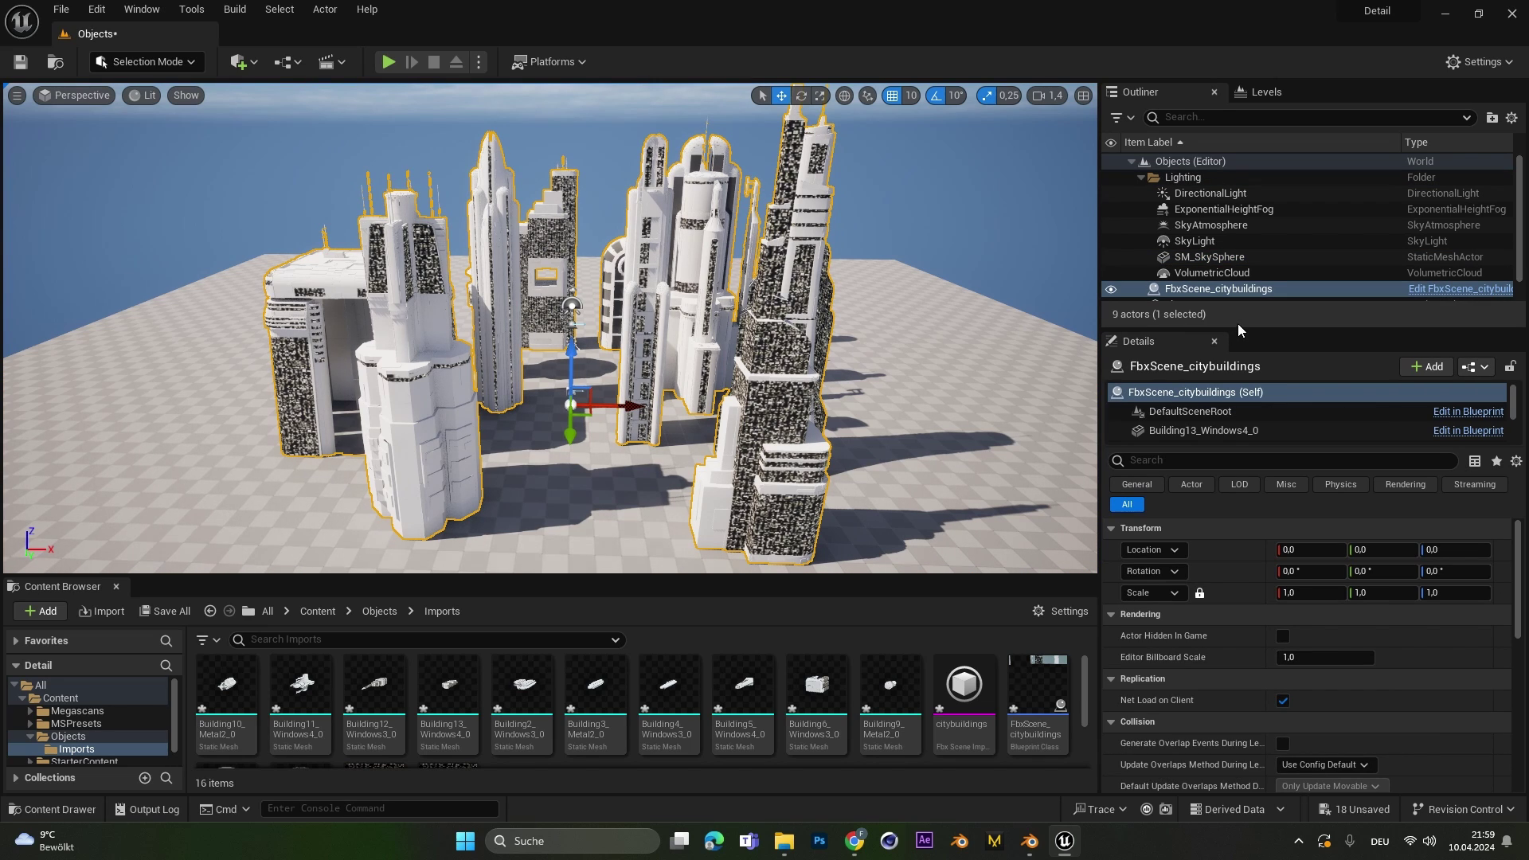
{"action": "scroll", "coordinate": [1185, 289], "scroll_direction": "down", "scroll_amount": 1}
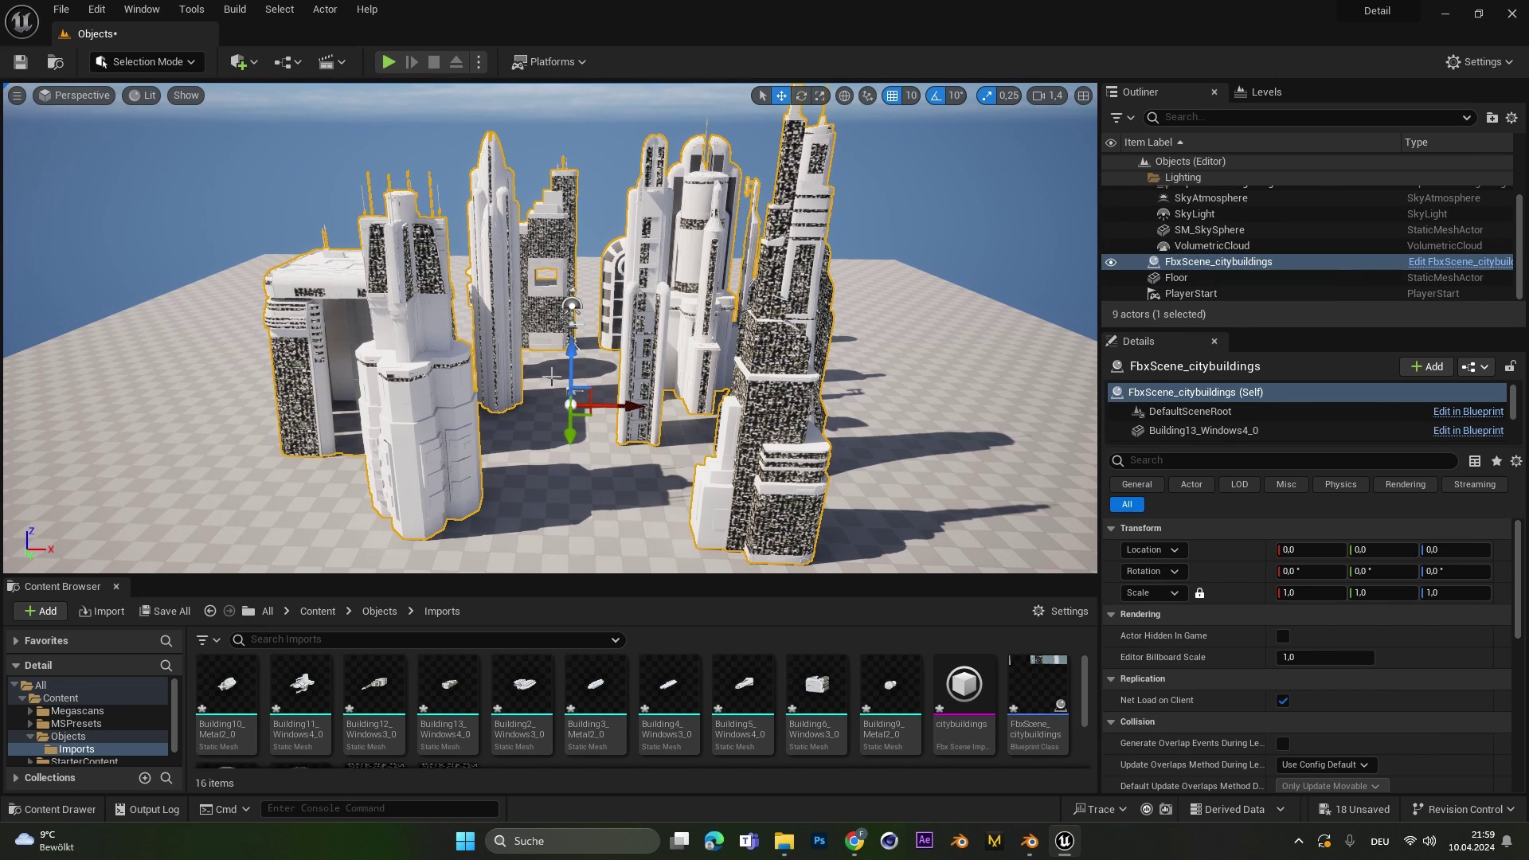
{"action": "left_click", "coordinate": [436, 400]}
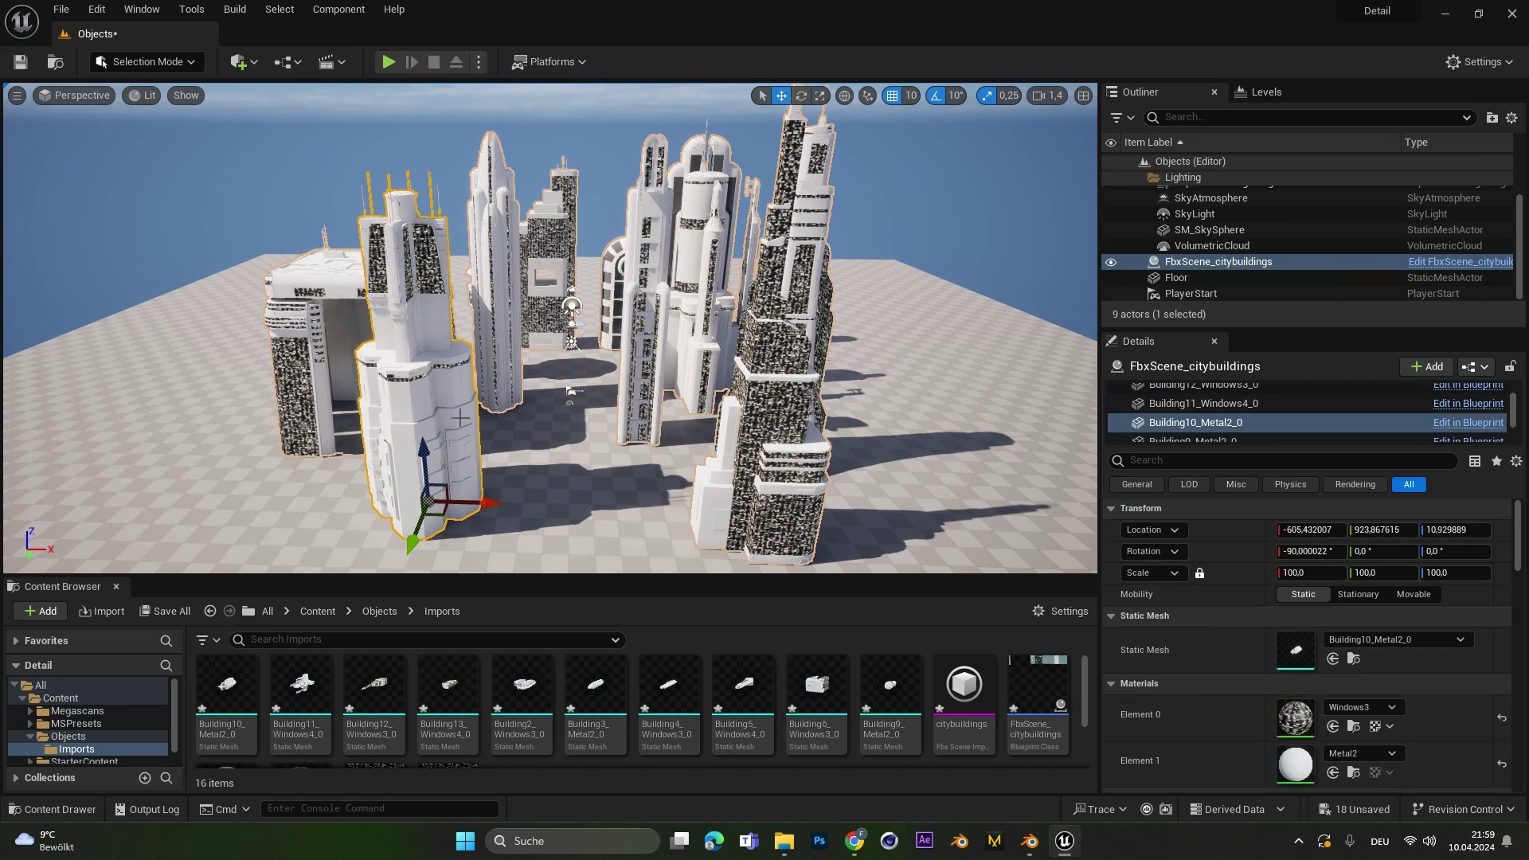
{"action": "key", "text": "w"}
{"action": "right_click_drag", "start_coordinate": [526, 369], "coordinate": [510, 399]}
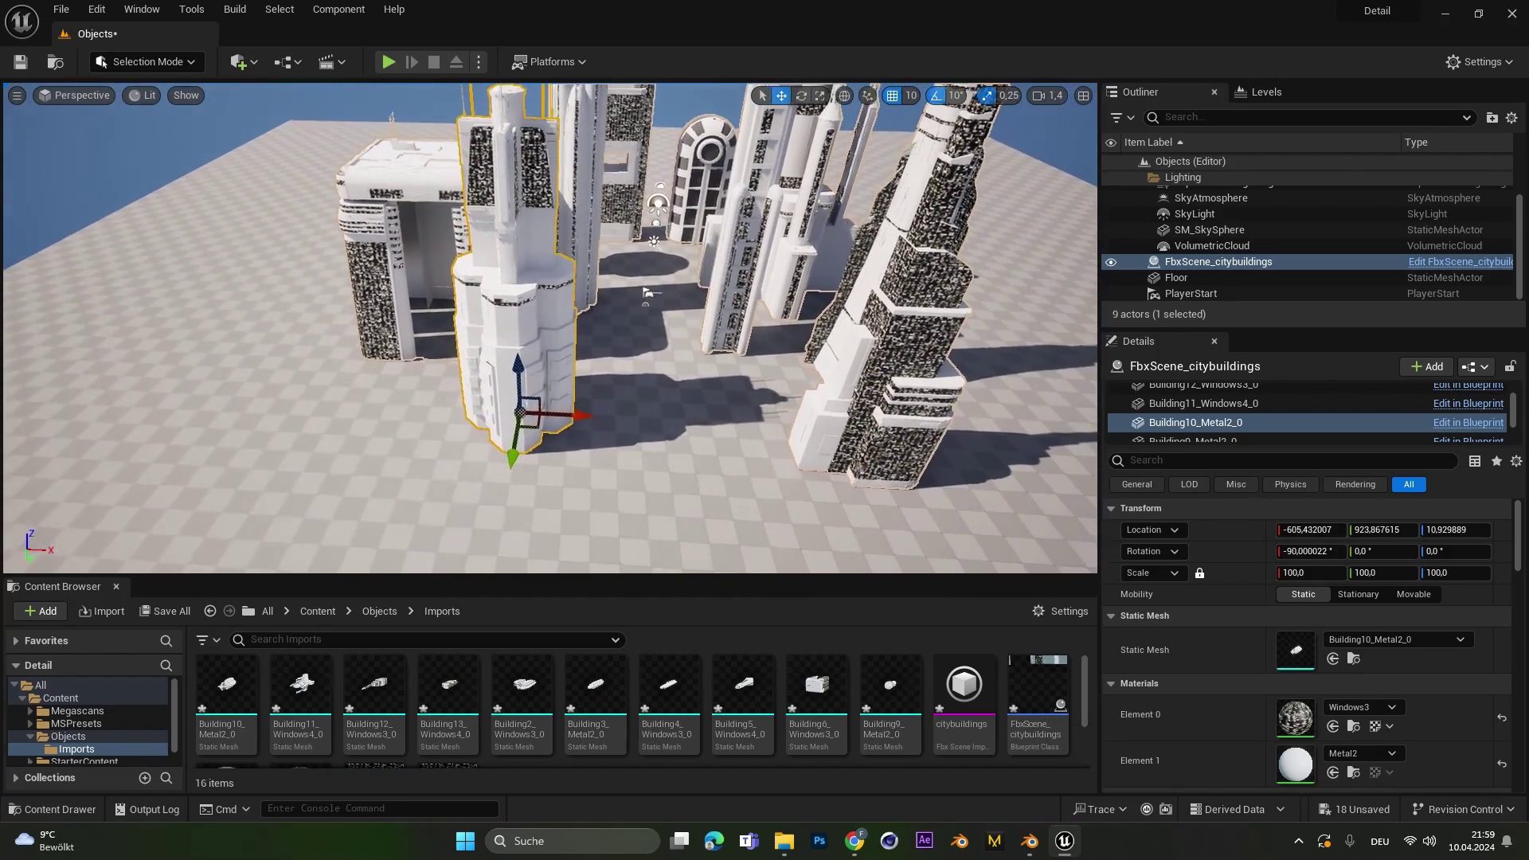
{"action": "right_click_drag", "start_coordinate": [549, 387], "coordinate": [569, 386]}
{"action": "key", "text": "s"}
{"action": "left_click_drag", "start_coordinate": [570, 386], "coordinate": [359, 380]}
{"action": "key", "text": "e"}
{"action": "key", "text": "w"}
{"action": "key", "text": "r"}
{"action": "key", "text": "w"}
{"action": "right_click_drag", "start_coordinate": [359, 380], "coordinate": [371, 338]}
Step: Move the tall spired tower in the foreground clear of the tapered tower behind it, and deselect the buildings
{"action": "left_click", "coordinate": [794, 384]}
{"action": "right_click_drag", "start_coordinate": [793, 384], "coordinate": [729, 386]}
{"action": "left_click", "coordinate": [517, 296]}
{"action": "right_click_drag", "start_coordinate": [516, 297], "coordinate": [518, 303]}
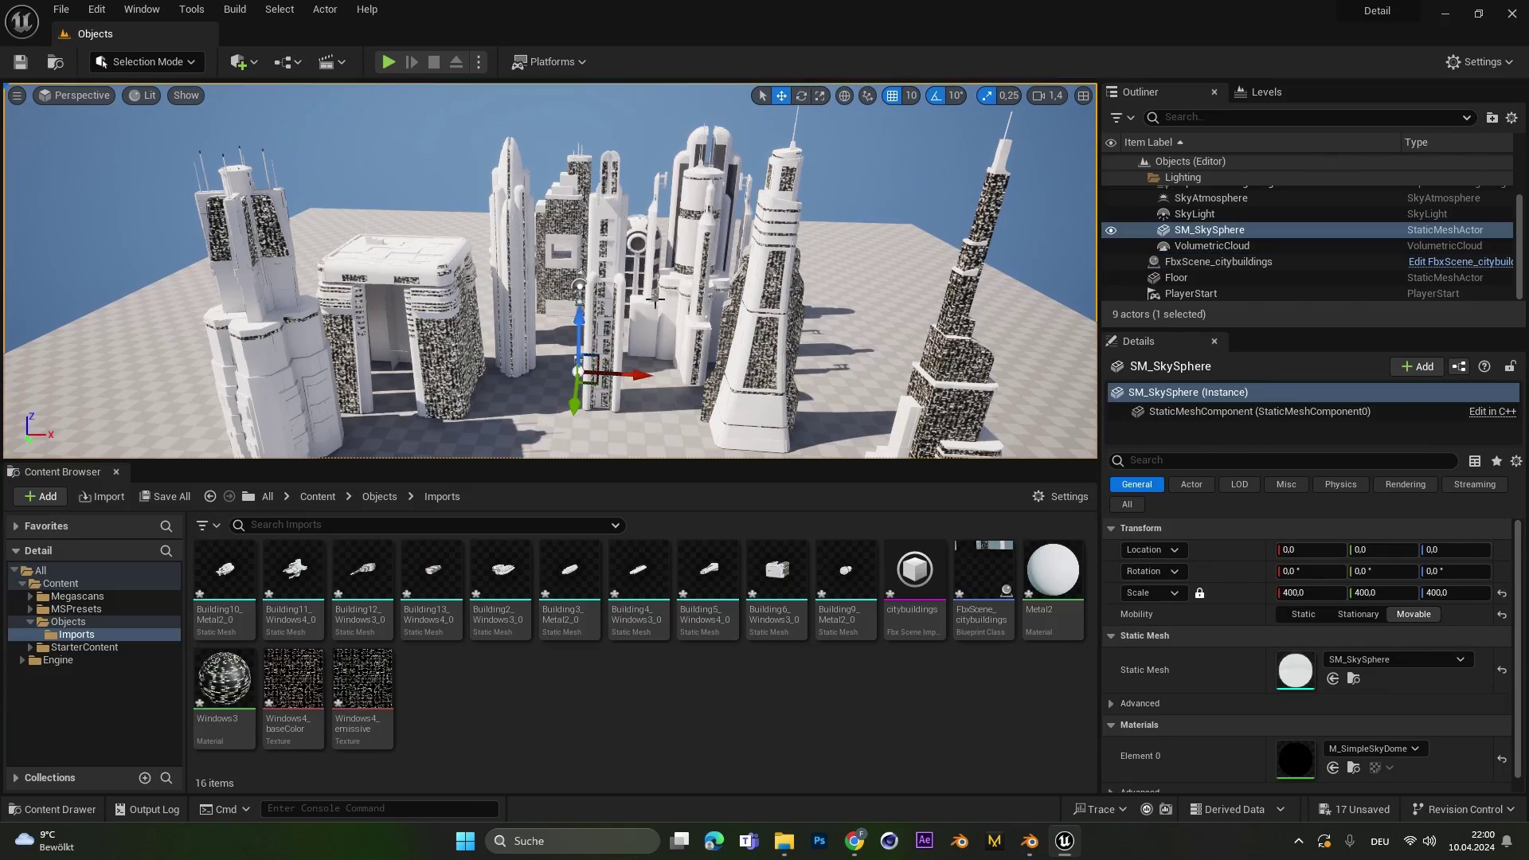
Step: Open the imported Windows3 material and inspect its two texture samples feeding Base Color and Emissive Color
{"action": "double_click", "coordinate": [224, 677]}
{"action": "left_click_drag", "start_coordinate": [725, 259], "coordinate": [749, 7]}
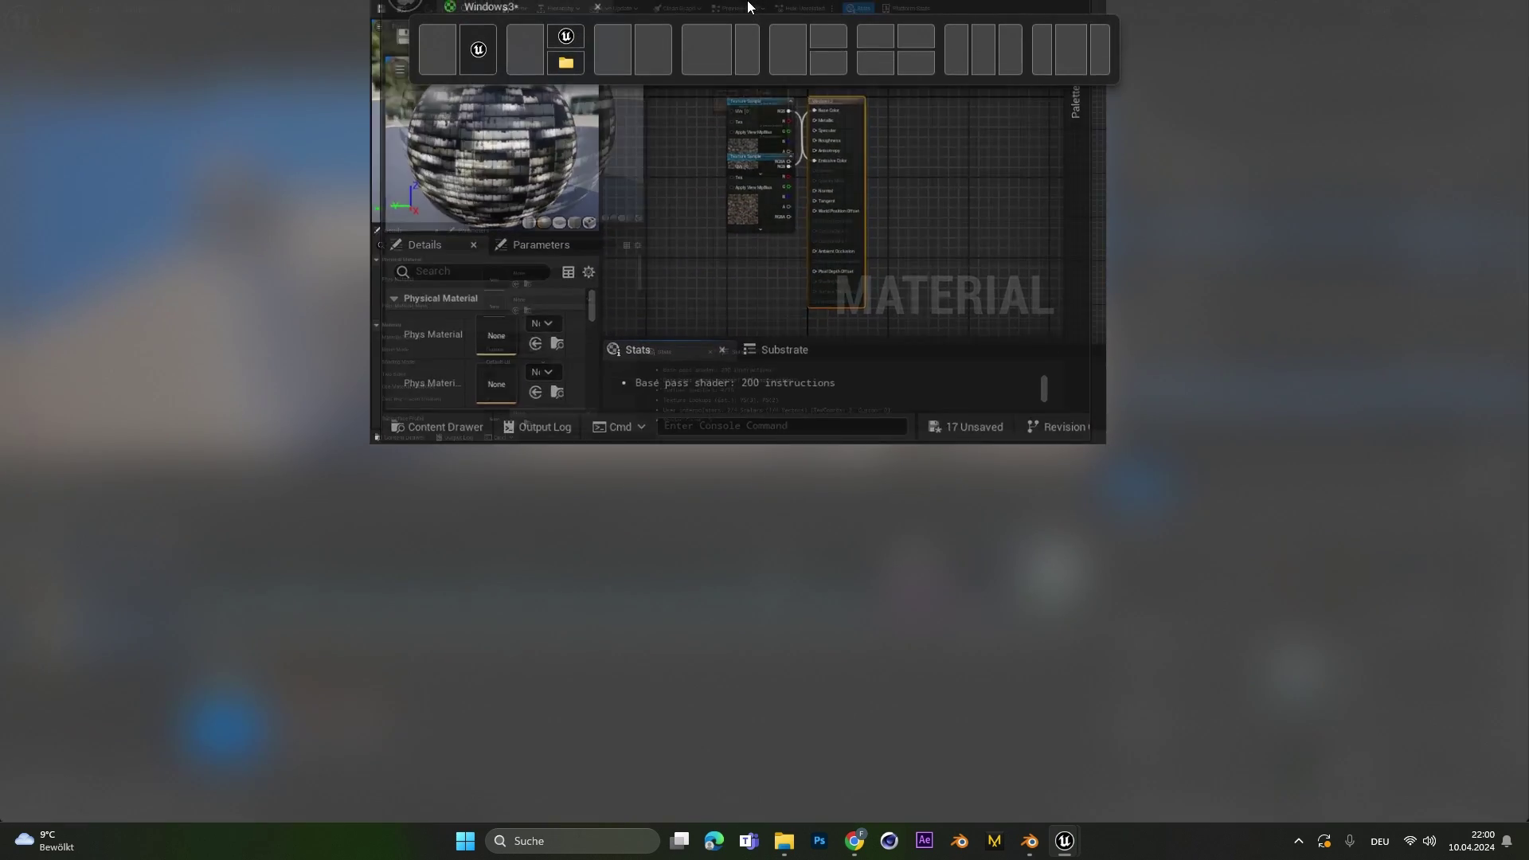
{"action": "scroll", "coordinate": [791, 215], "scroll_direction": "up", "scroll_amount": 4}
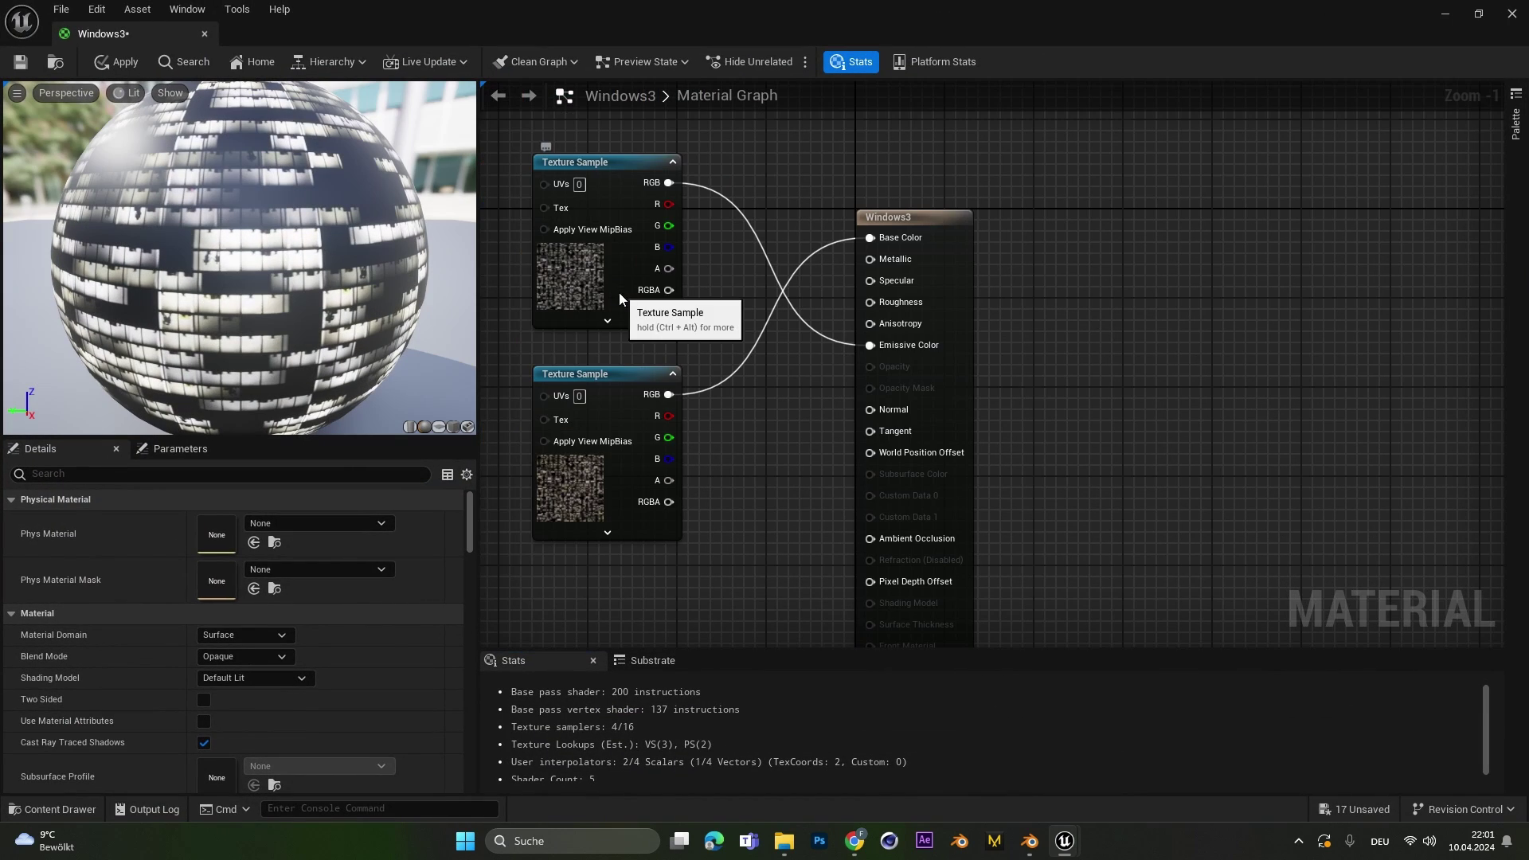
{"action": "left_click", "coordinate": [620, 294]}
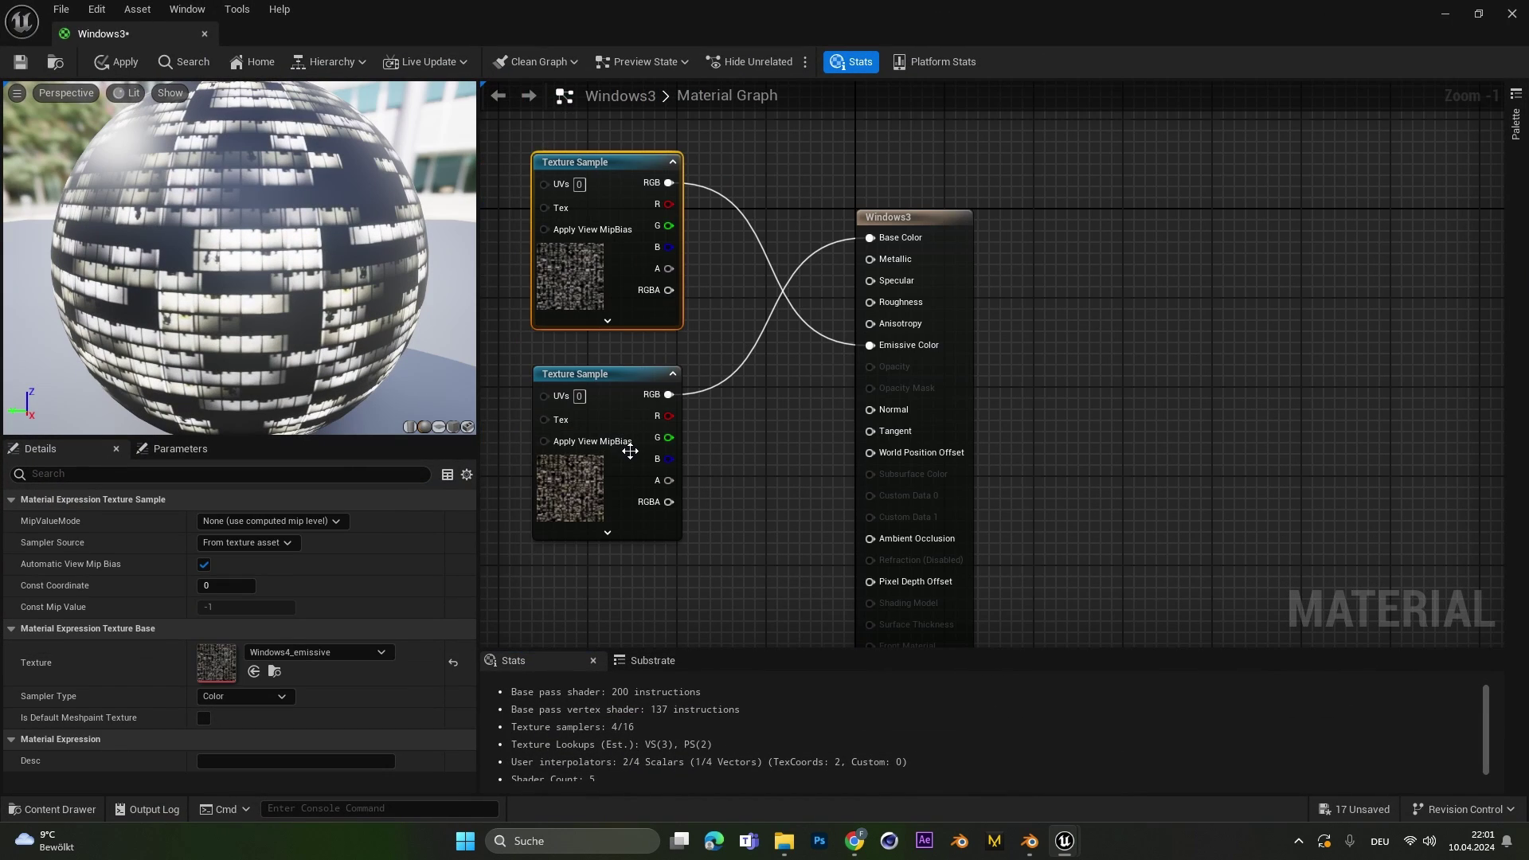
{"action": "left_click", "coordinate": [630, 452]}
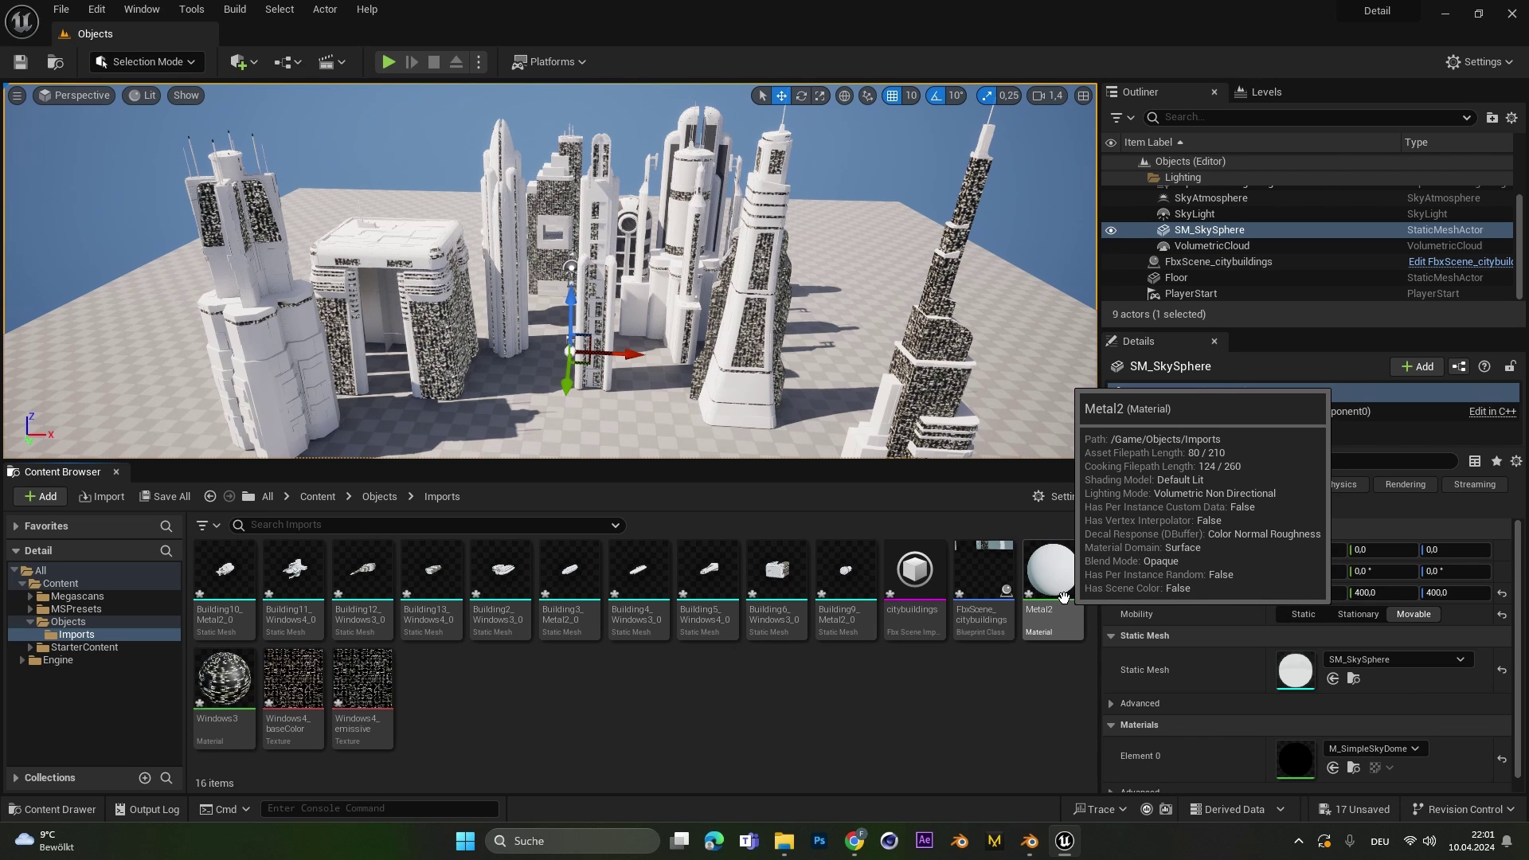
Step: Open the imported Metal2 material and add a Constant node connected to its Metallic input
{"action": "double_click", "coordinate": [1052, 572]}
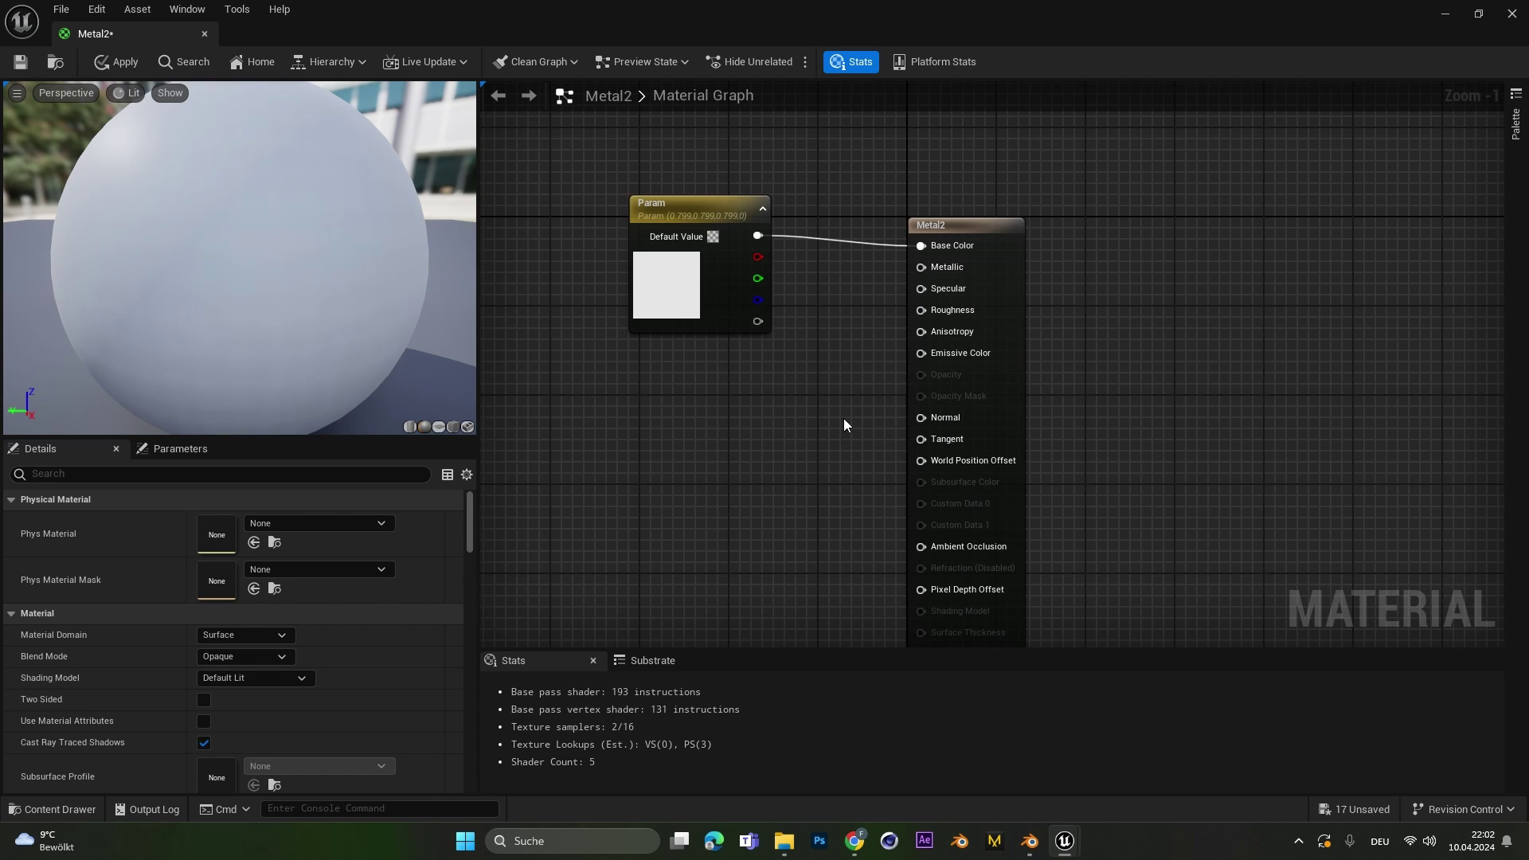
{"action": "left_click", "coordinate": [1030, 842]}
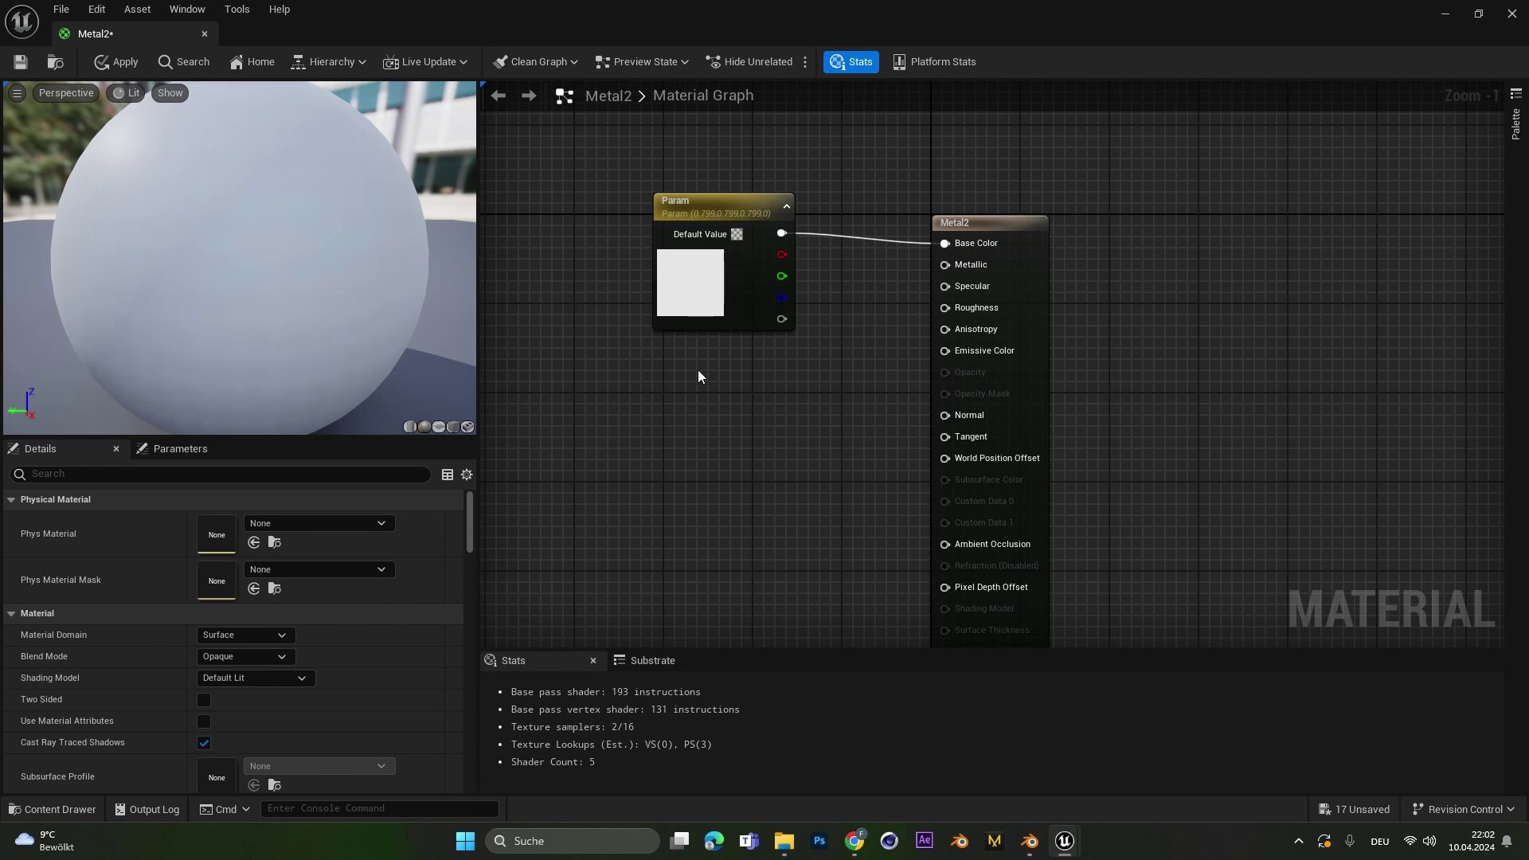
{"action": "right_click", "coordinate": [699, 371]}
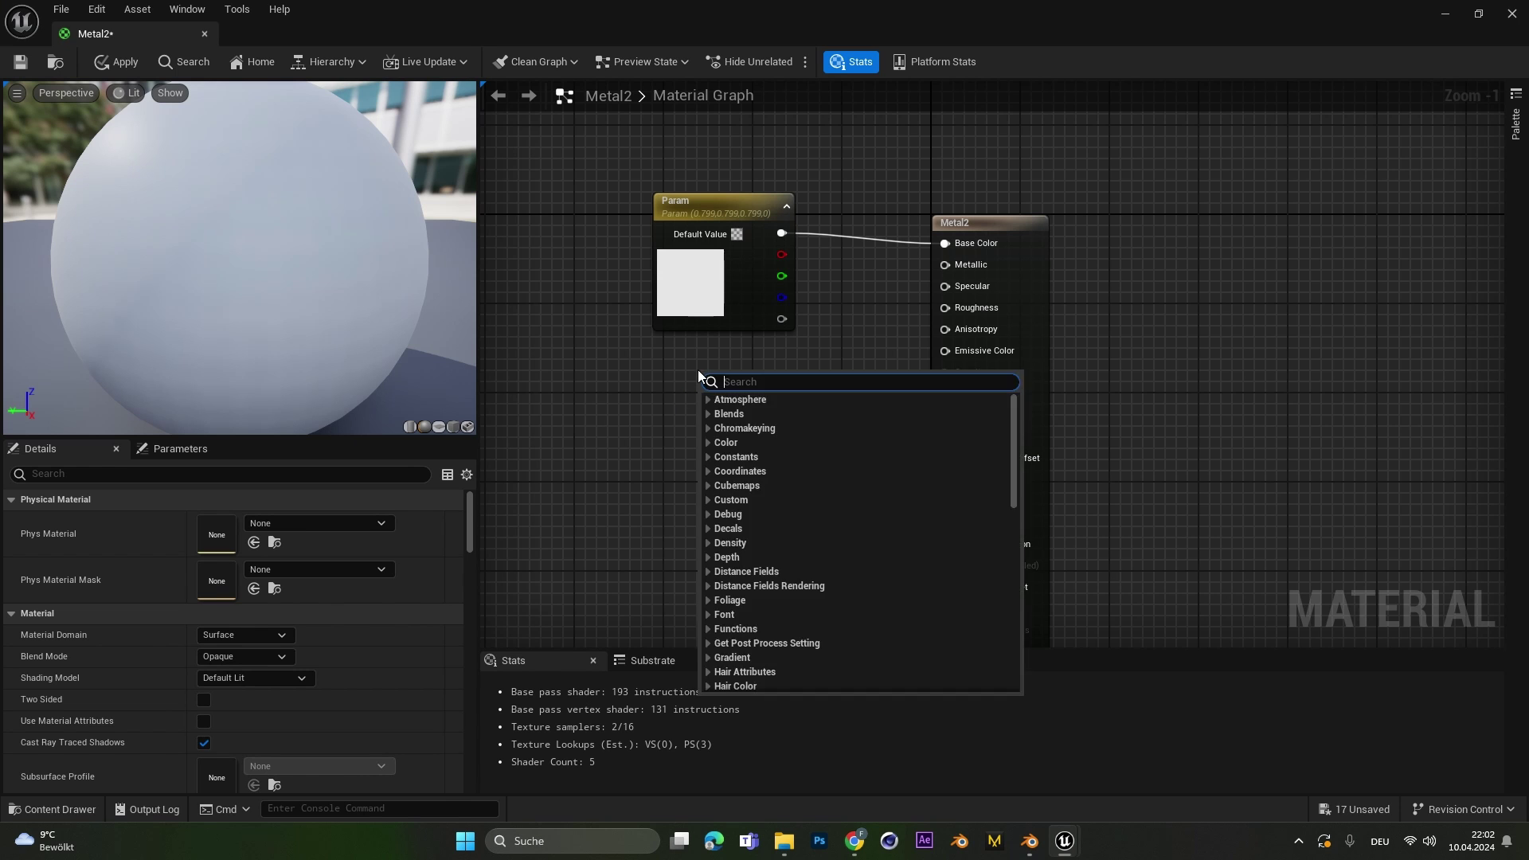
{"action": "type", "text": "con"}
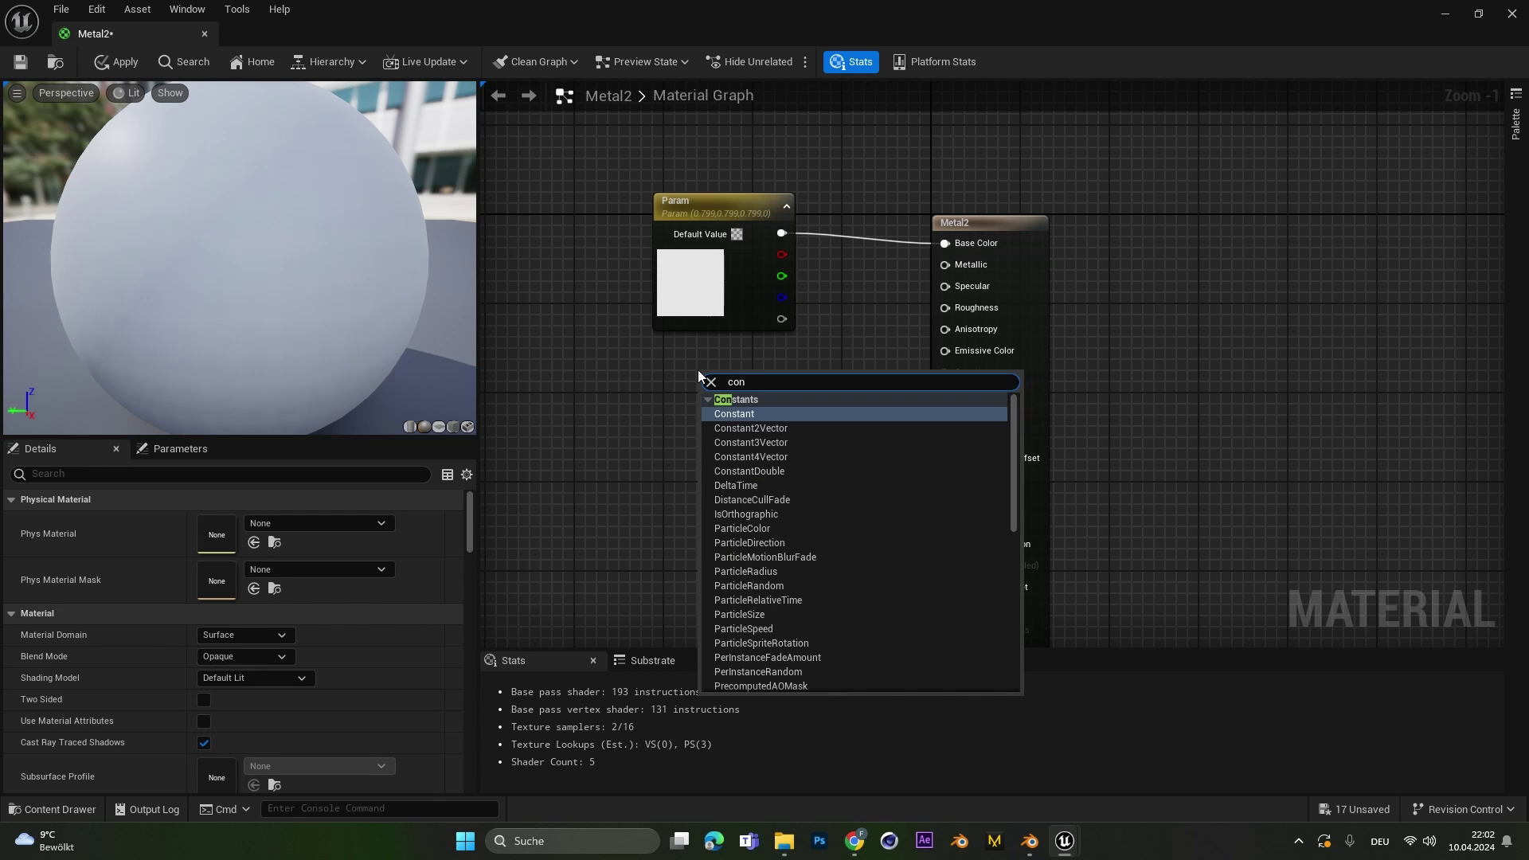
{"action": "left_click", "coordinate": [736, 413]}
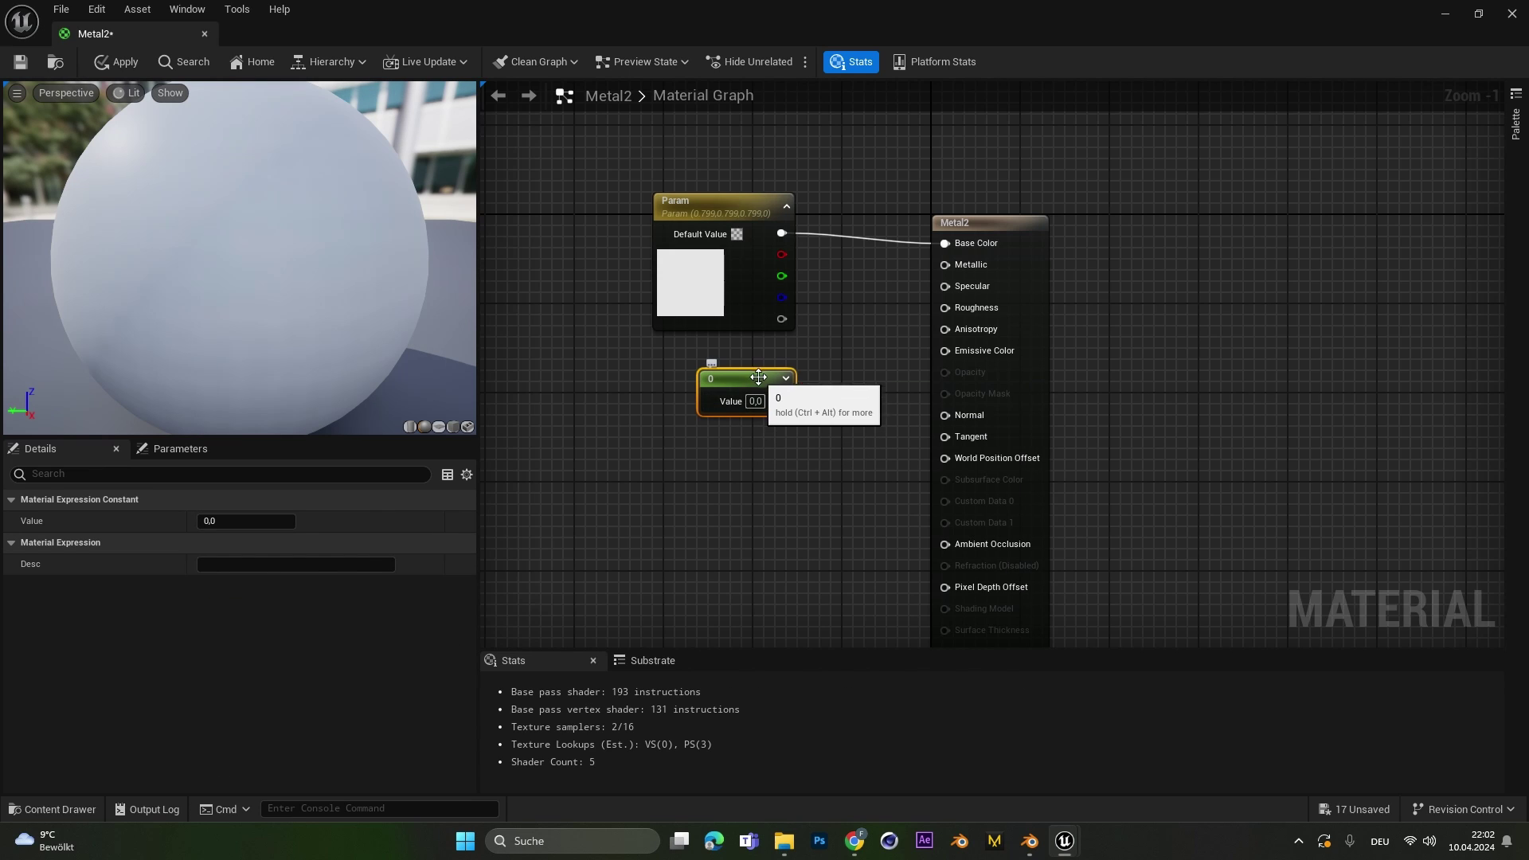
{"action": "left_click_drag", "start_coordinate": [757, 402], "coordinate": [945, 270]}
{"action": "scroll", "coordinate": [729, 410], "scroll_direction": "up", "scroll_amount": 1}
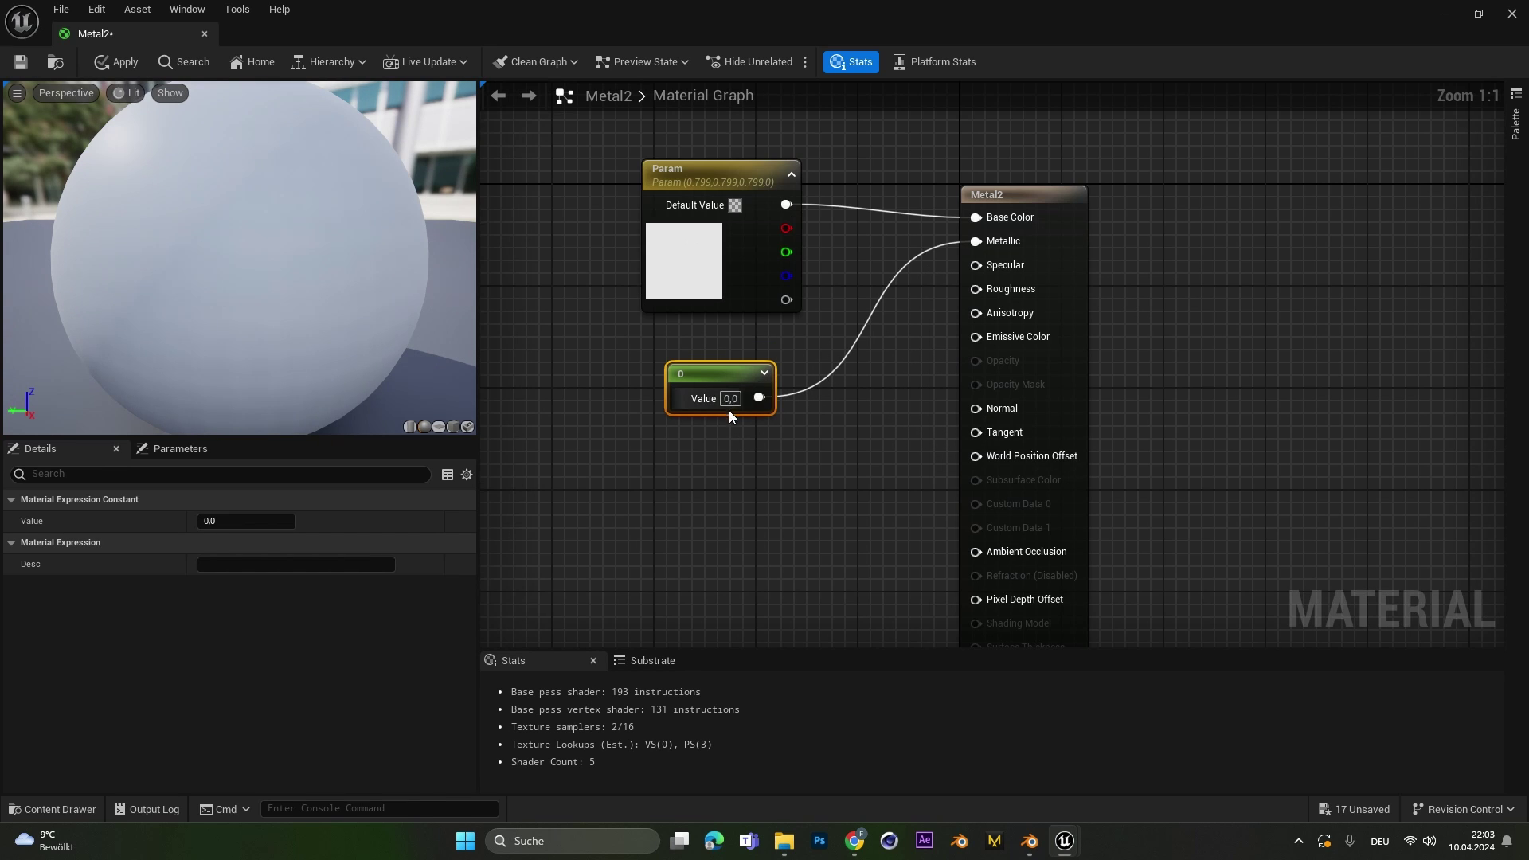
Step: Check Metal2's Metallic value in Blender and set the Metallic constant in Unreal Engine to 0,78
{"action": "left_click", "coordinate": [1029, 841]}
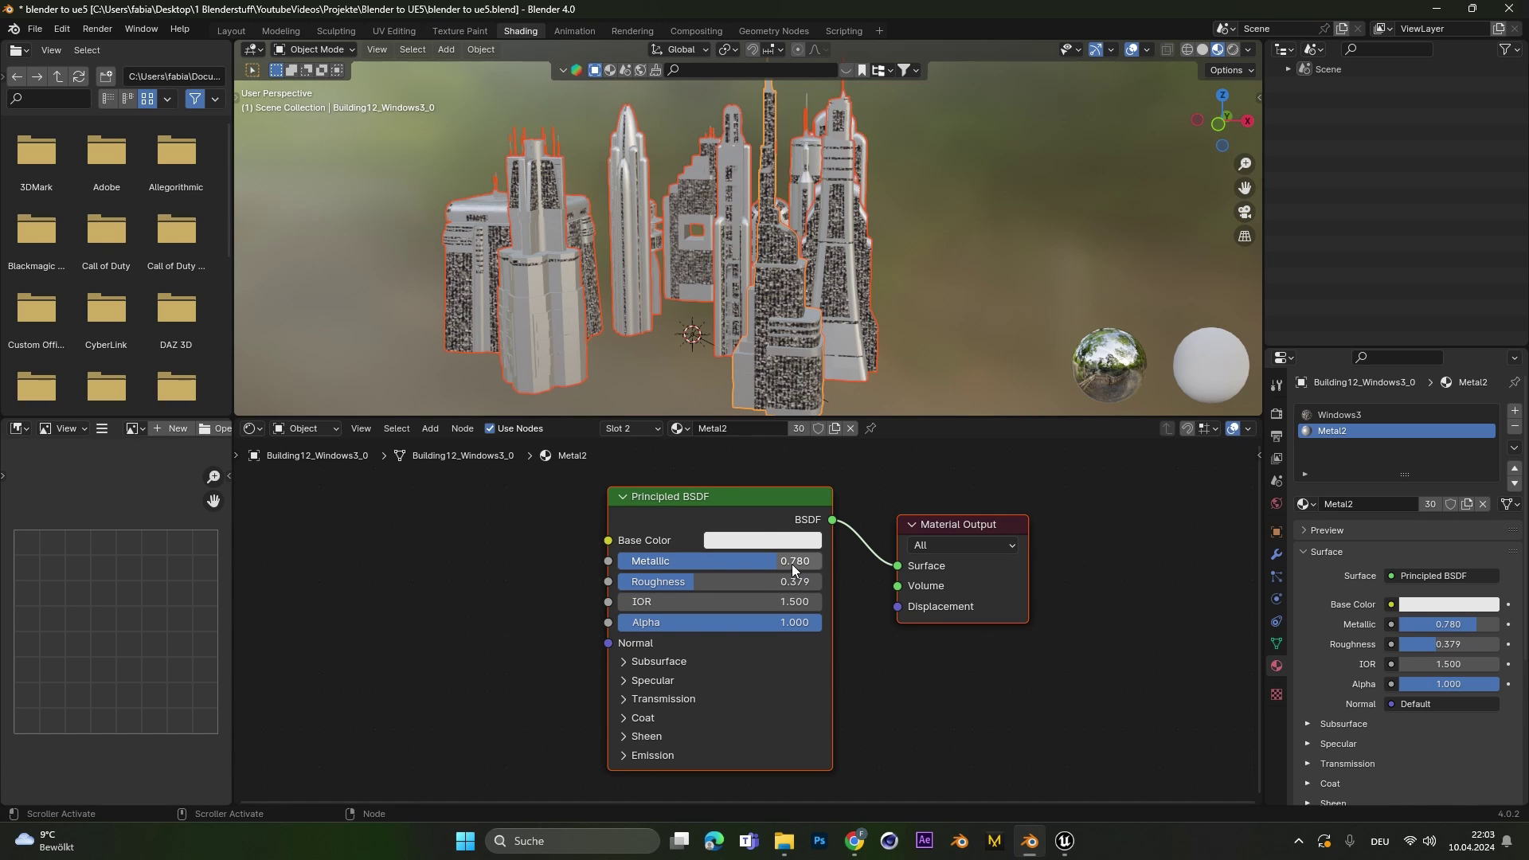
{"action": "key", "text": "alt+Tab"}
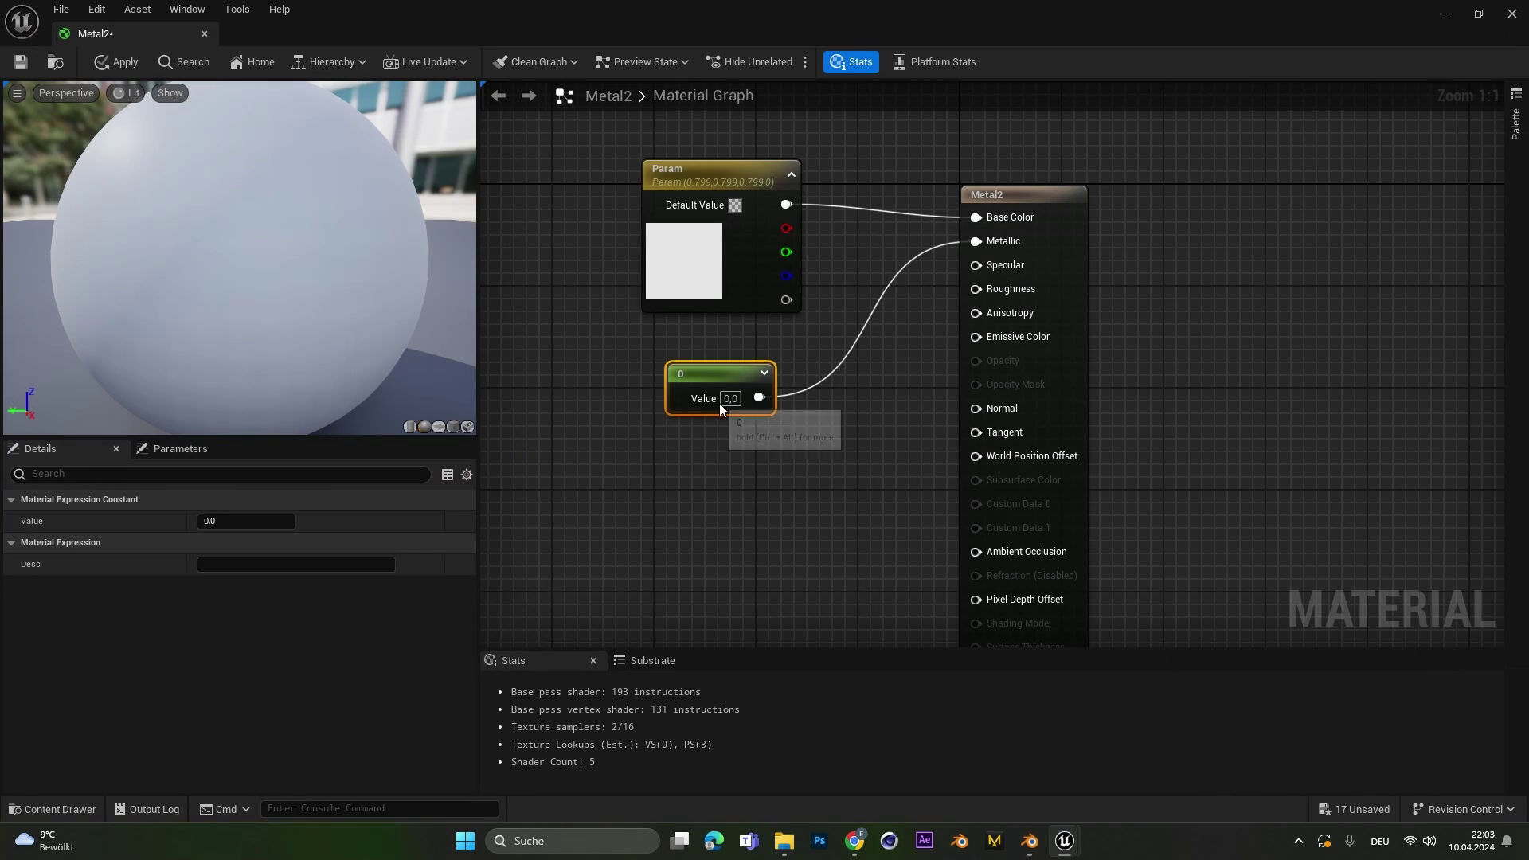
{"action": "left_click", "coordinate": [728, 400]}
{"action": "type", "text": "0,78"}
{"action": "key", "text": "Return"}
{"action": "left_click", "coordinate": [306, 255]}
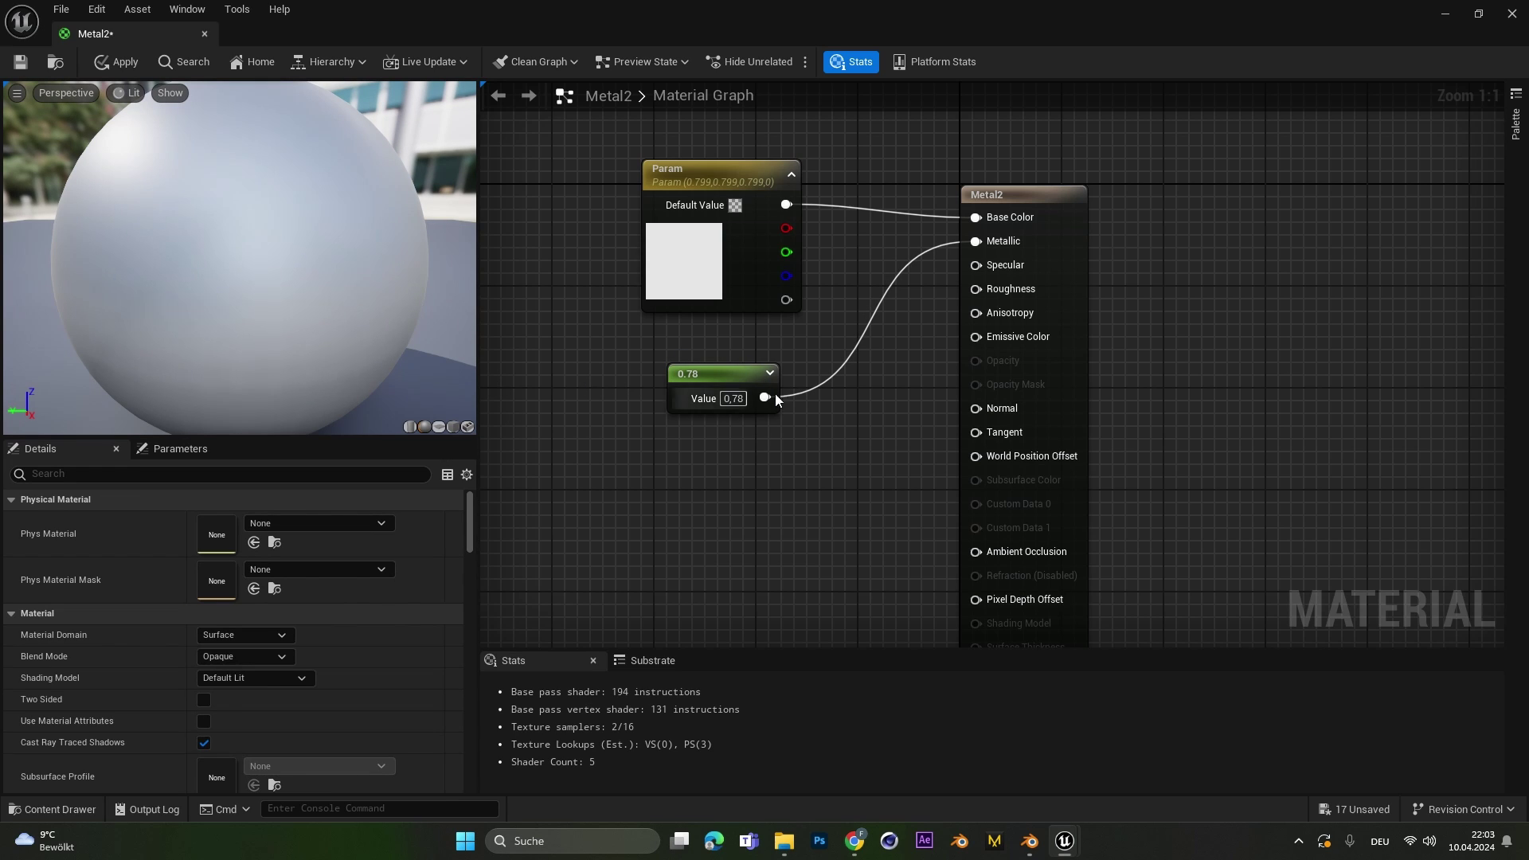
Step: Duplicate the Metallic constant node, place the copy below it and connect it to the Roughness input
{"action": "left_click", "coordinate": [729, 379]}
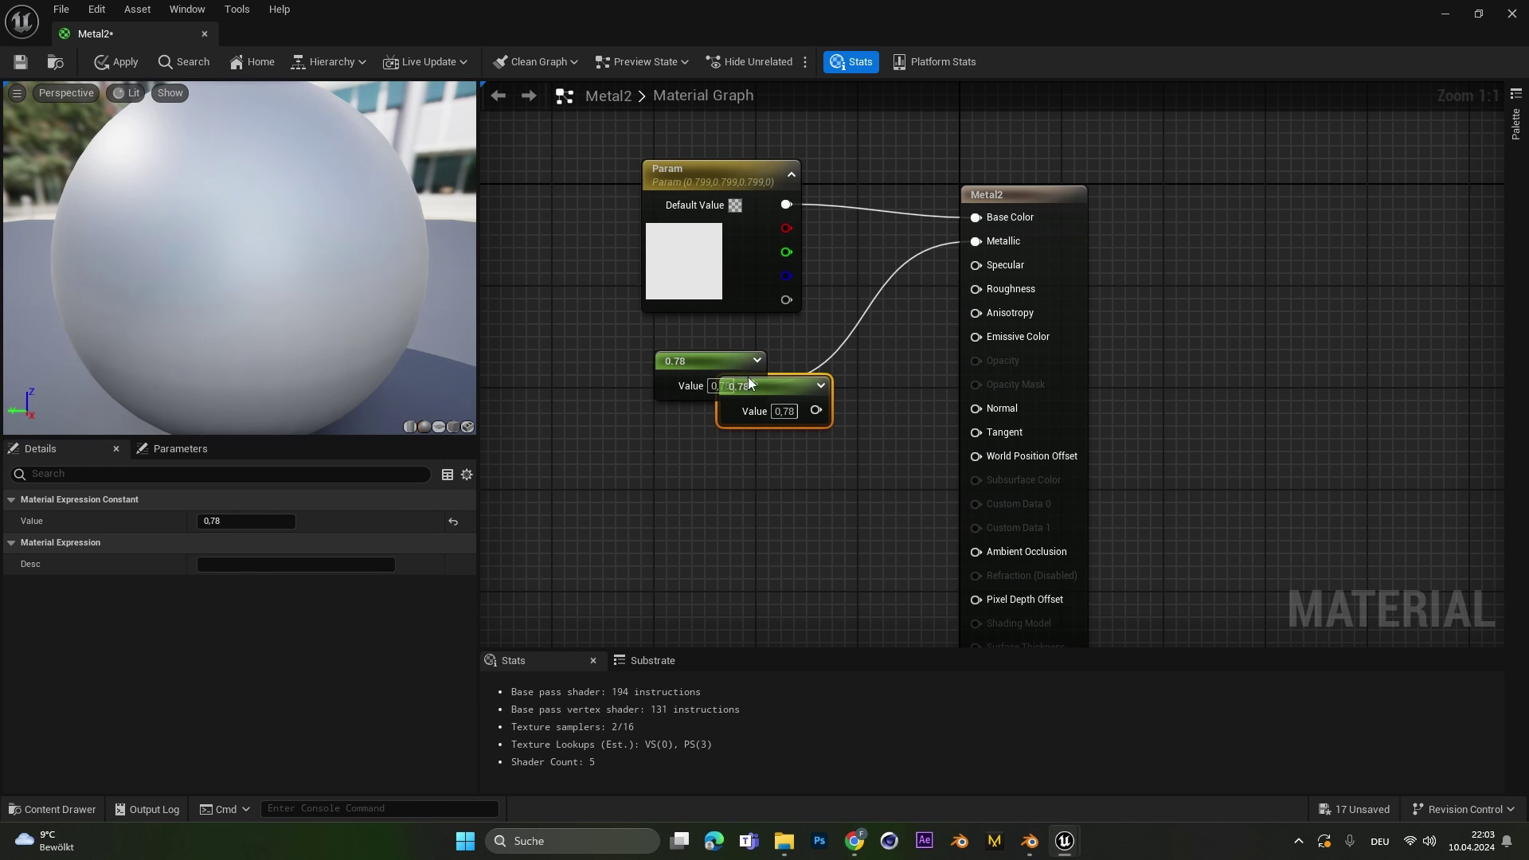
{"action": "mouse_move", "coordinate": [747, 376]}
{"action": "left_mouse_down"}
{"action": "mouse_move", "coordinate": [719, 373]}
{"action": "mouse_move", "coordinate": [732, 376]}
{"action": "left_mouse_up"}
{"action": "left_click_drag", "start_coordinate": [747, 414], "coordinate": [975, 289]}
Step: Check Metal2's Roughness in Blender and set the Roughness constant in Unreal Engine to 0,38
{"action": "key", "text": "alt+Tab"}
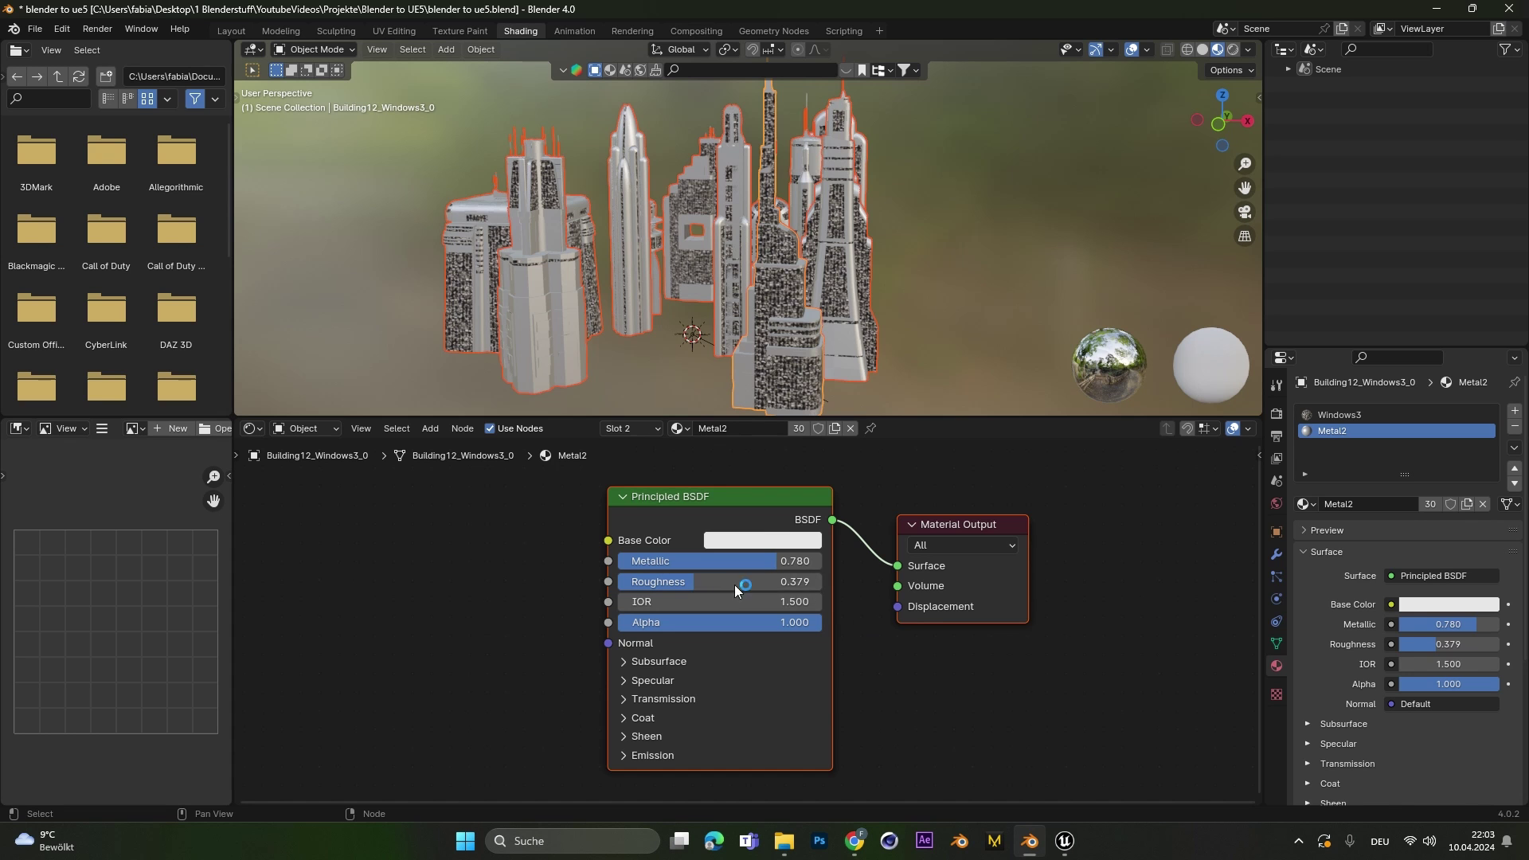
{"action": "left_click", "coordinate": [1029, 841]}
{"action": "left_click", "coordinate": [708, 488]}
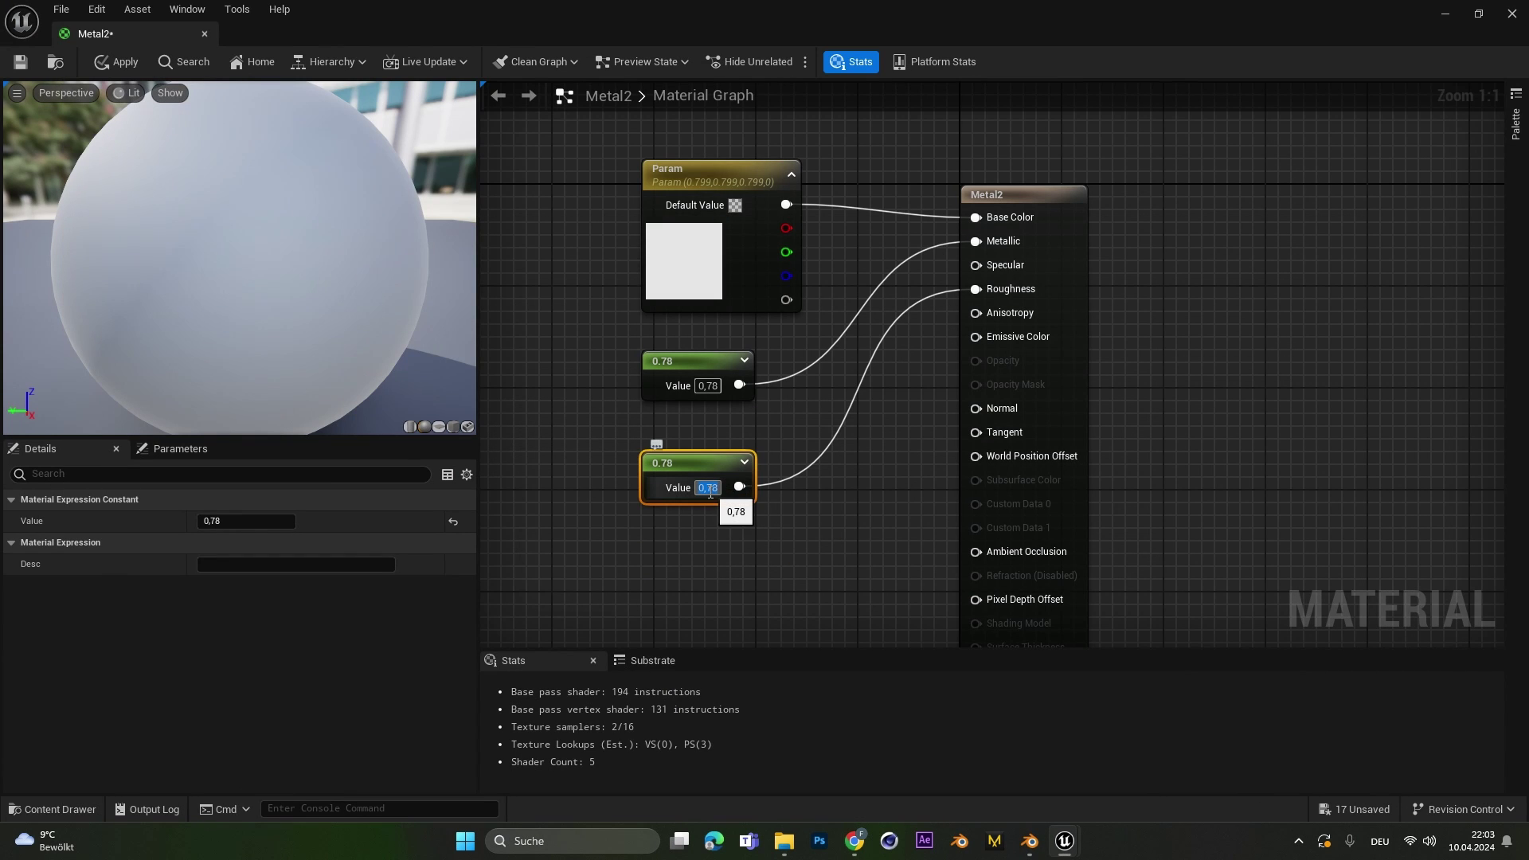
{"action": "type", "text": "0,2"}
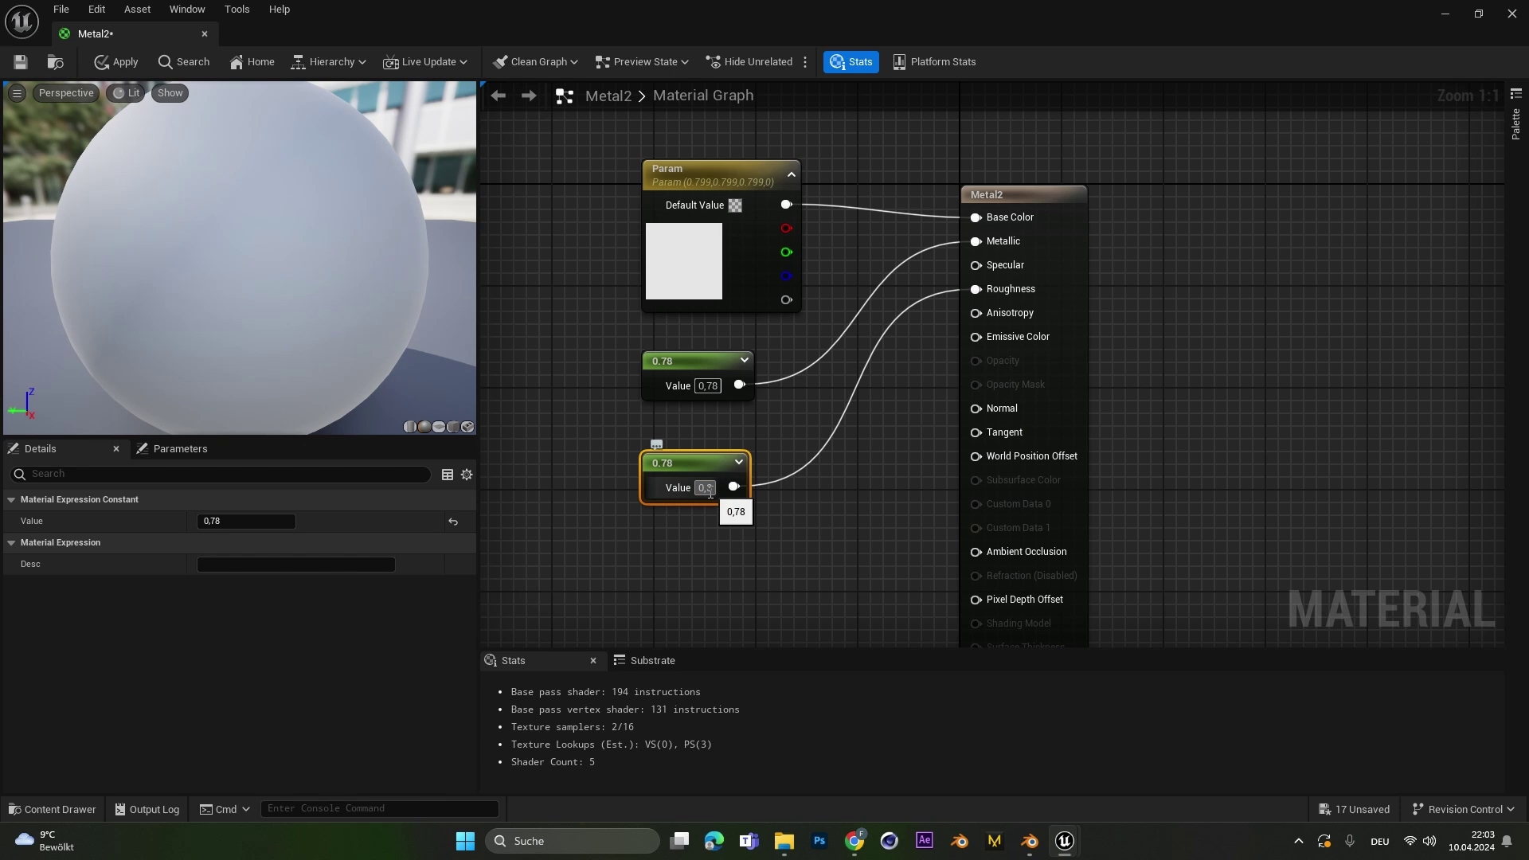
{"action": "type", "text": "8"}
{"action": "key", "text": "Return"}
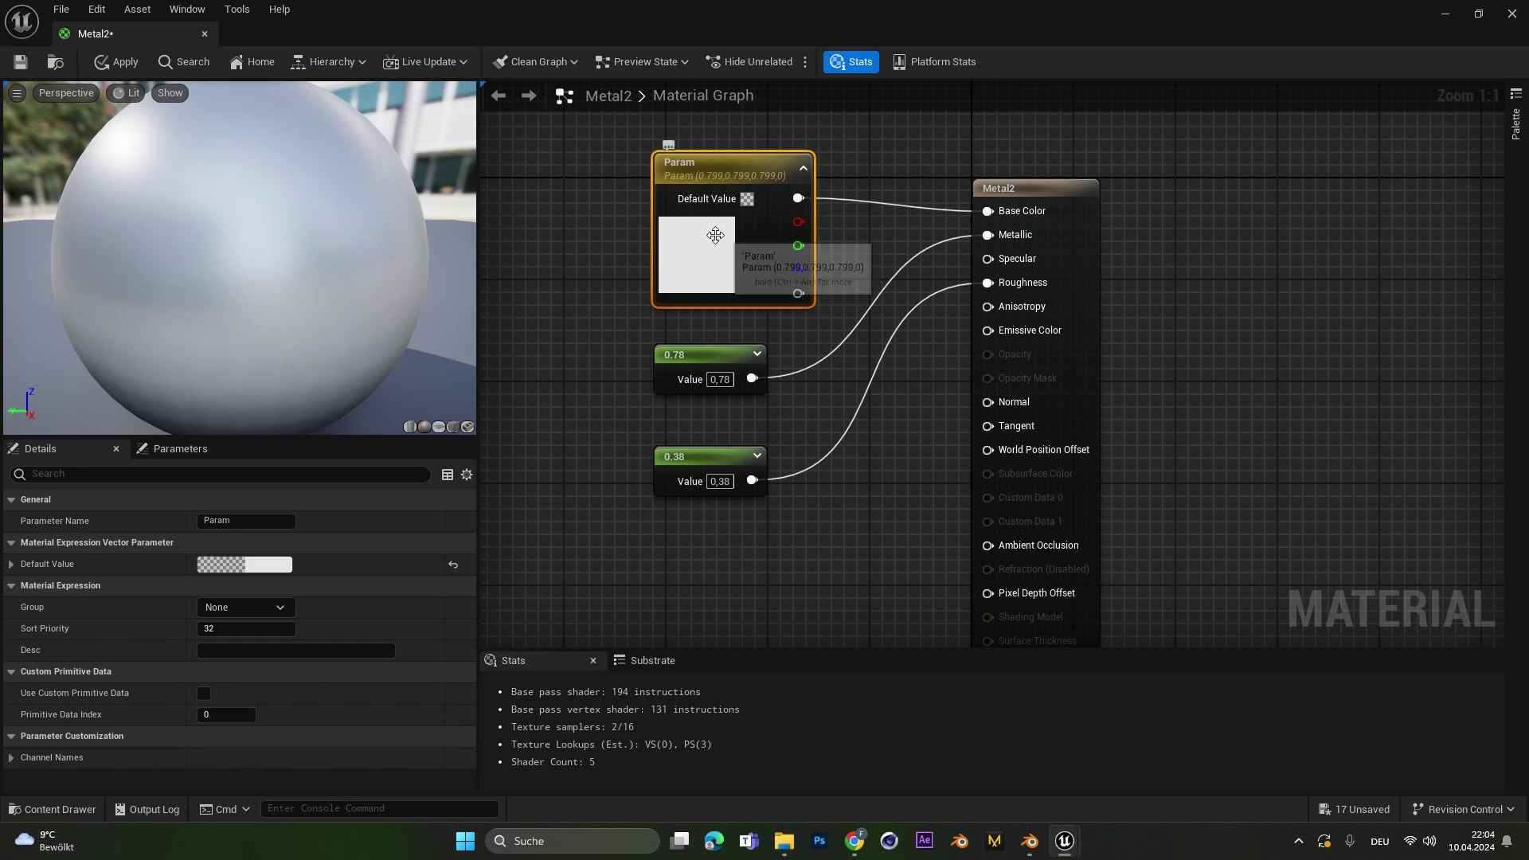
Step: Copy Metal2's base colour hex value E7E7E7 from Blender and apply it to the Param colour node in Unreal Engine
{"action": "left_click", "coordinate": [1030, 842]}
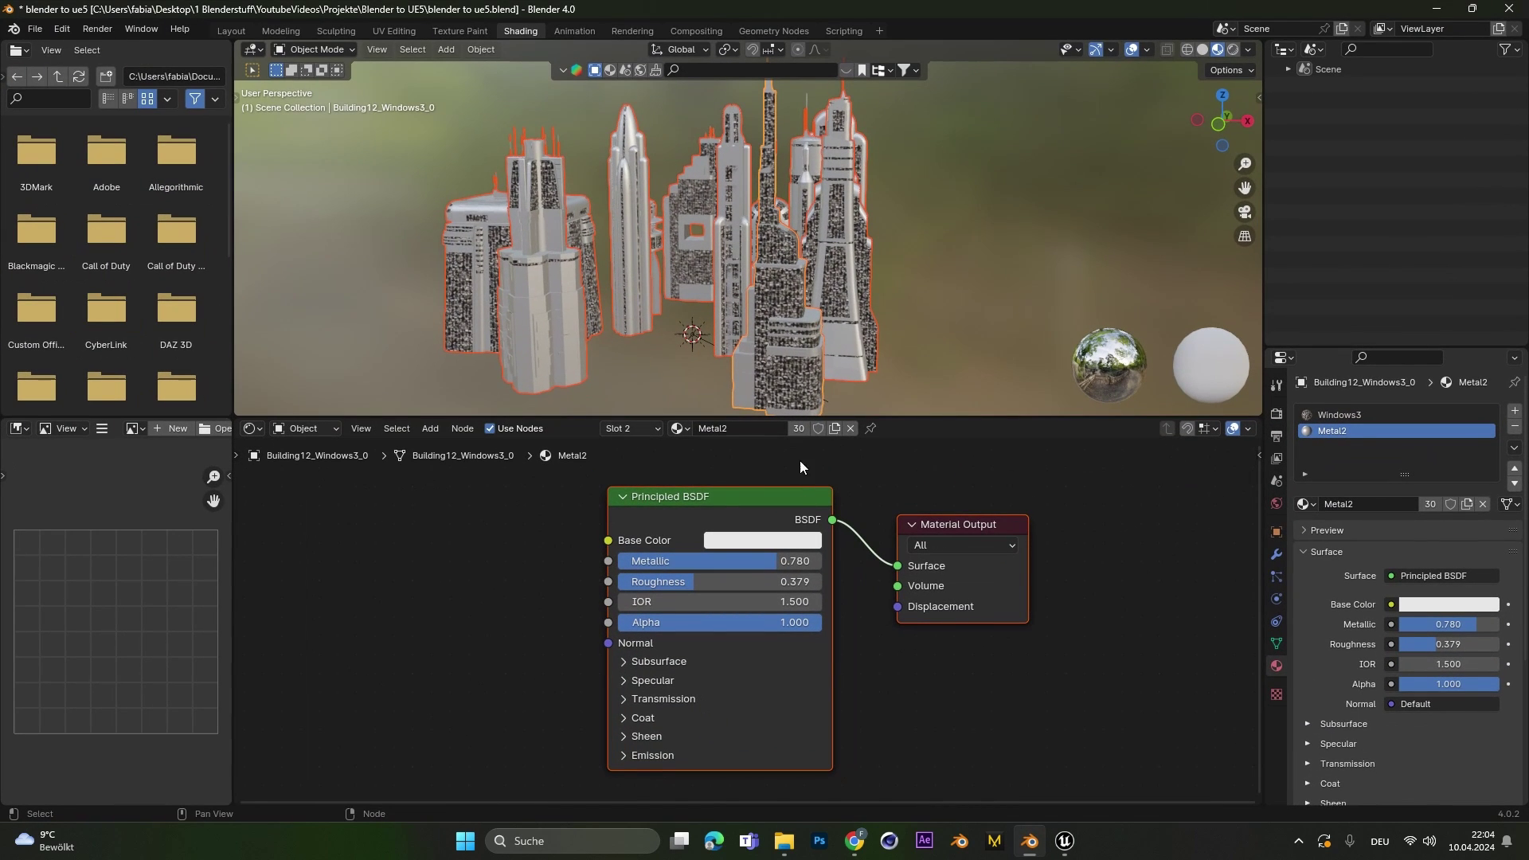
{"action": "left_click", "coordinate": [738, 547]}
{"action": "left_click", "coordinate": [802, 458]}
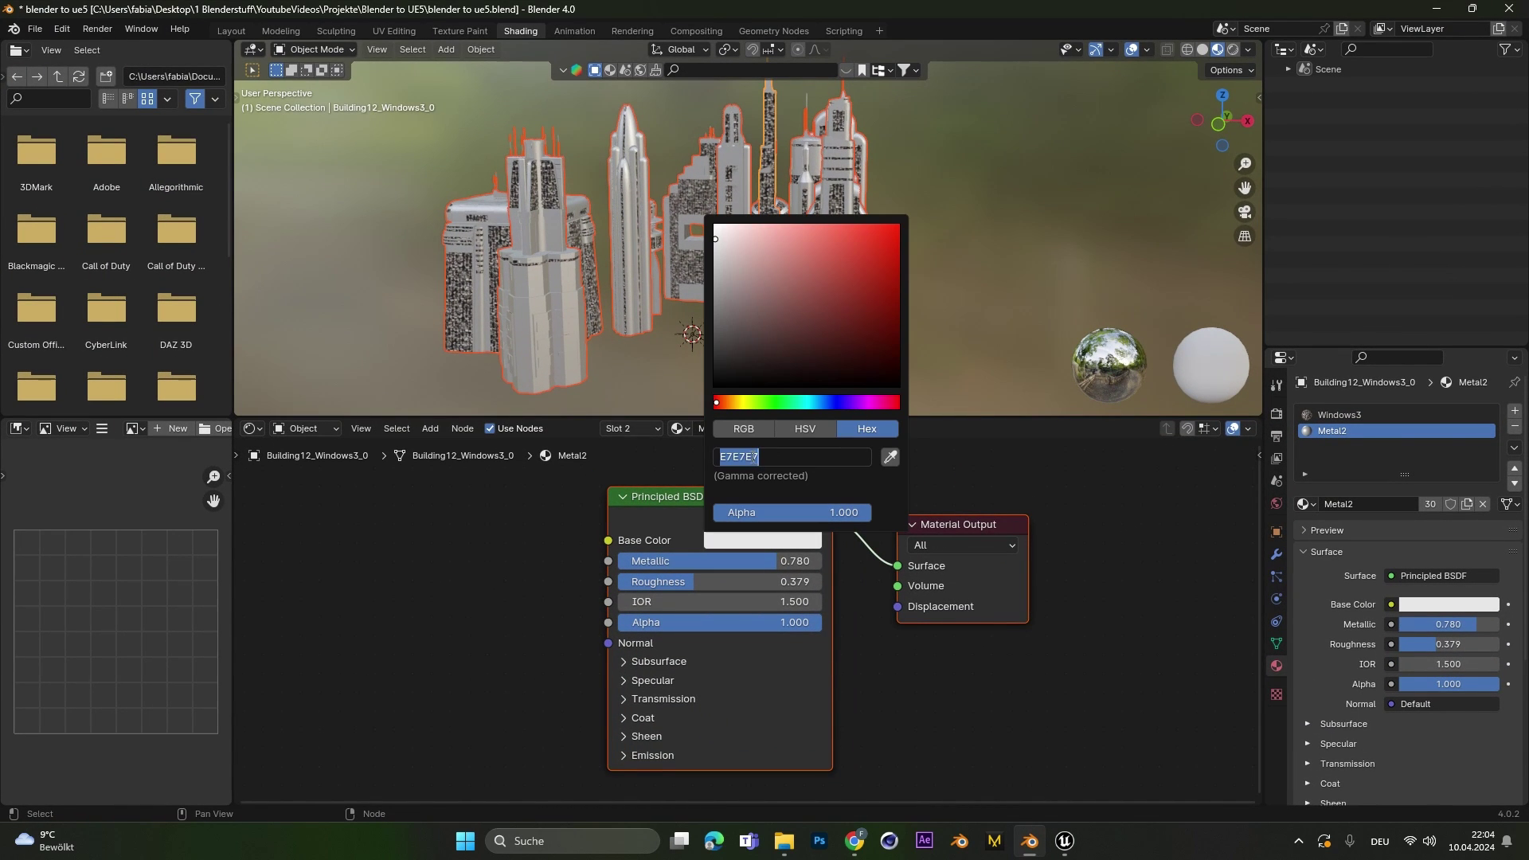
{"action": "left_click", "coordinate": [1436, 8]}
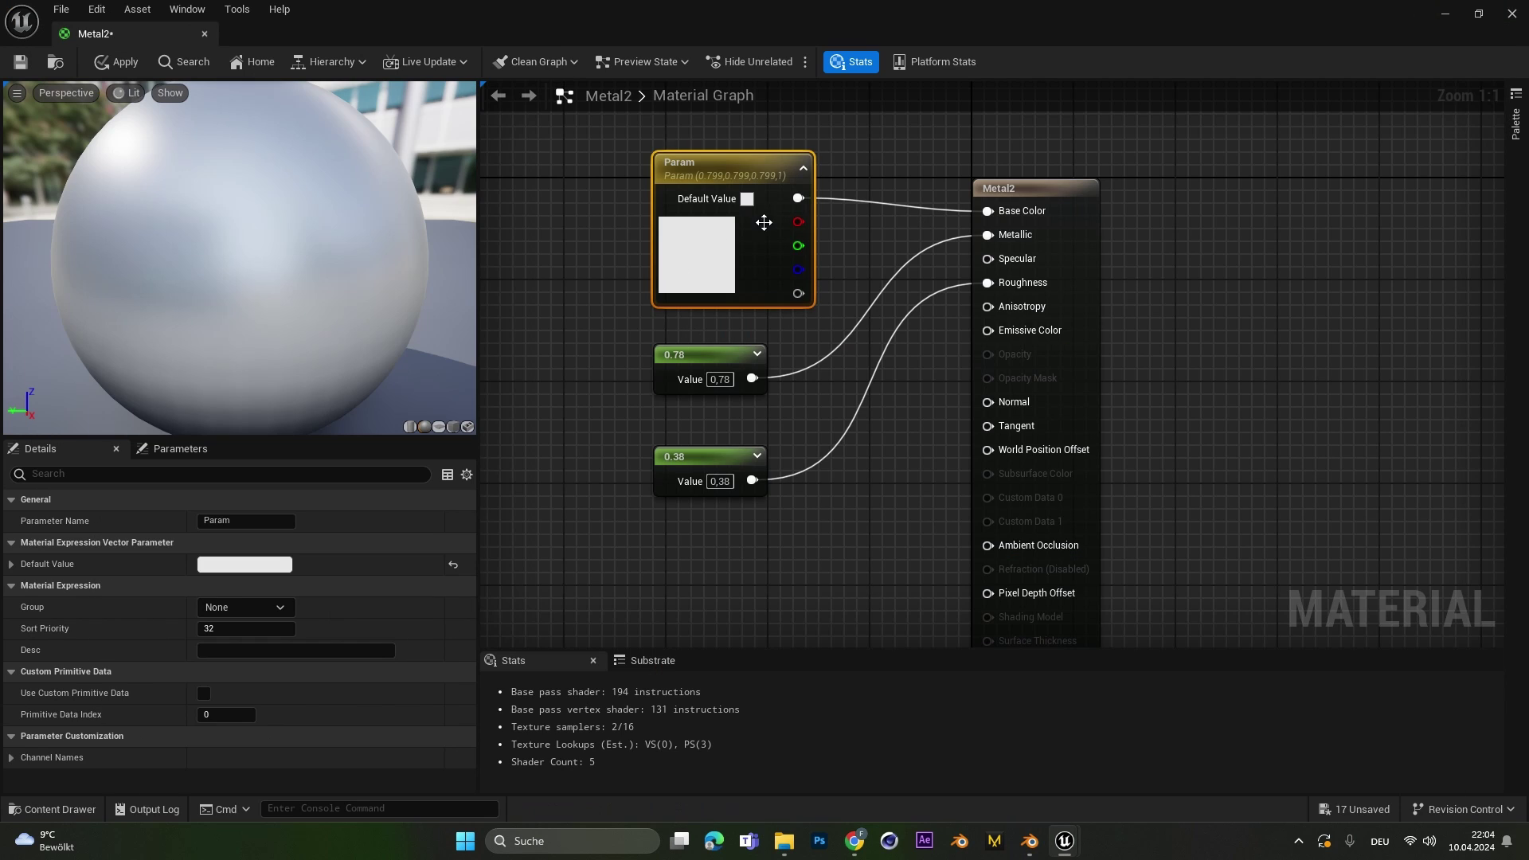
{"action": "double_click", "coordinate": [712, 253]}
{"action": "left_click", "coordinate": [1014, 615]}
{"action": "left_click", "coordinate": [956, 653]}
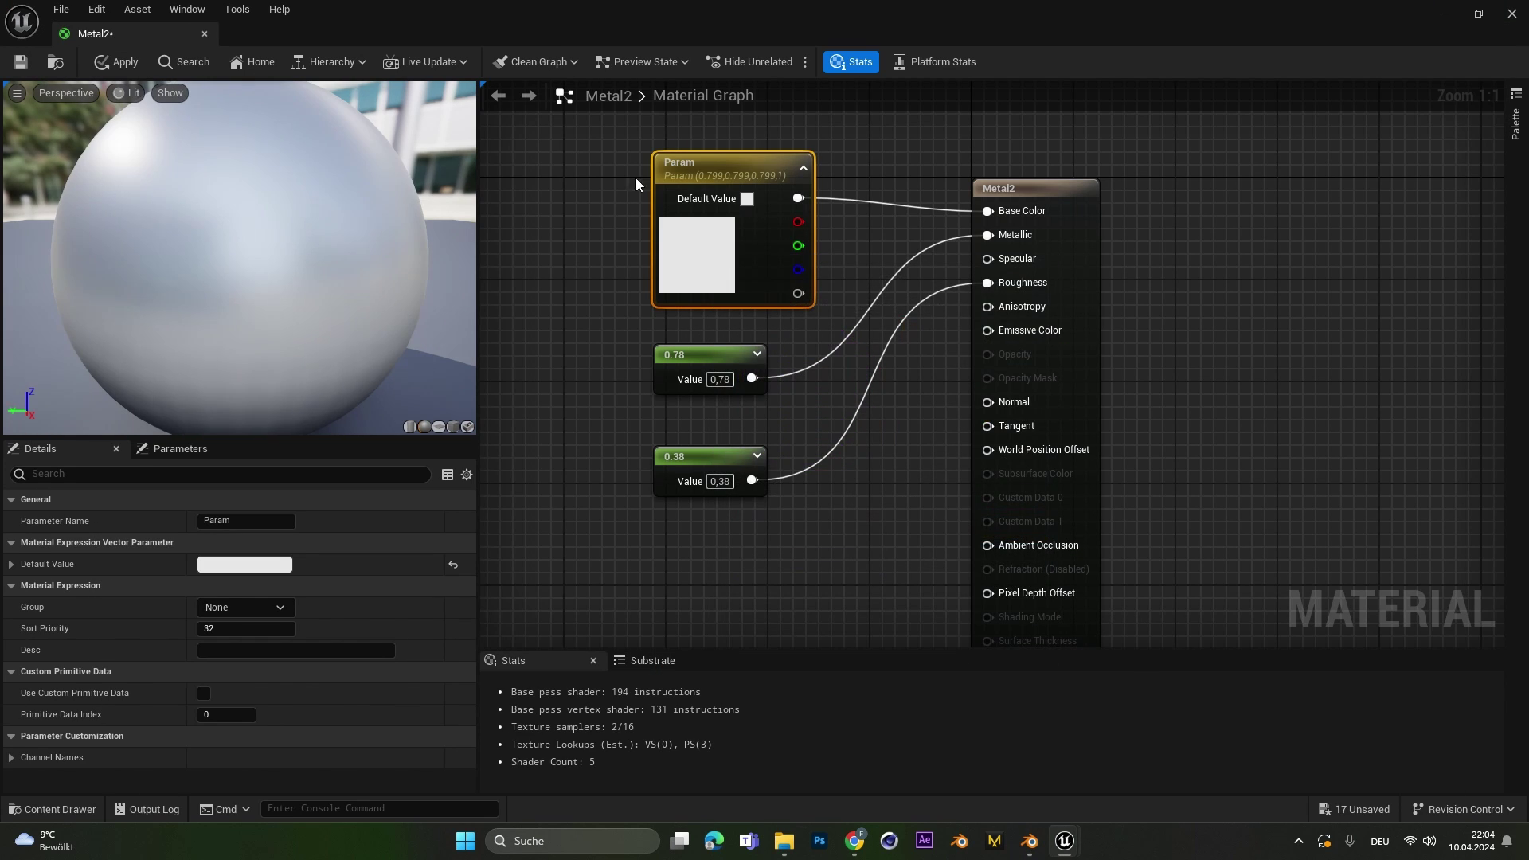
Step: Apply the Metal2 material changes and inspect the updated city buildings in the level from near and far
{"action": "left_click", "coordinate": [109, 63]}
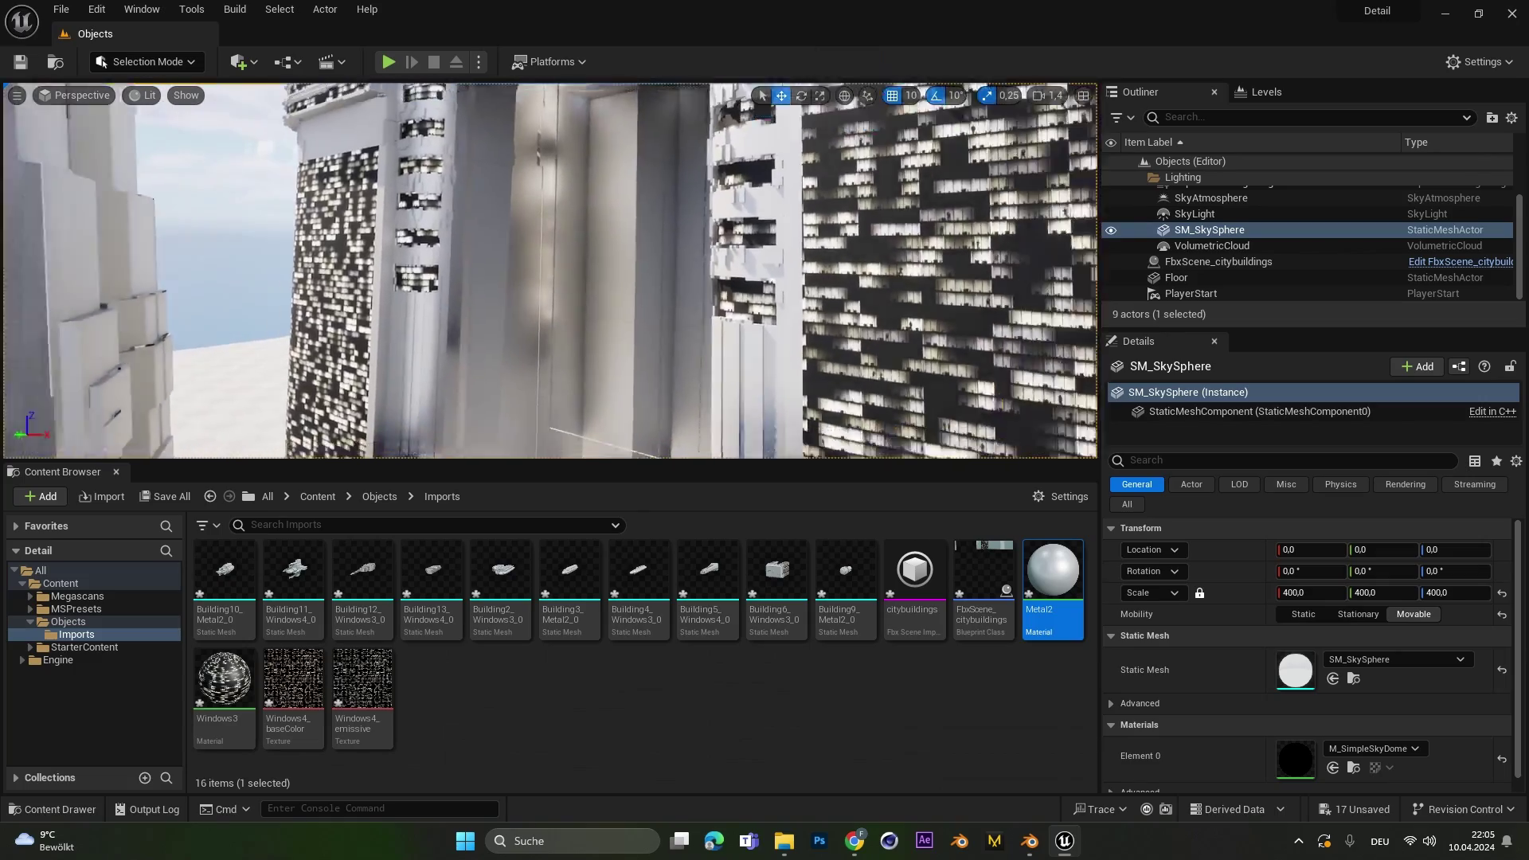
{"action": "scroll", "coordinate": [557, 233], "scroll_direction": "down", "scroll_amount": 4}
{"action": "scroll", "coordinate": [578, 206], "scroll_direction": "down", "scroll_amount": 10}
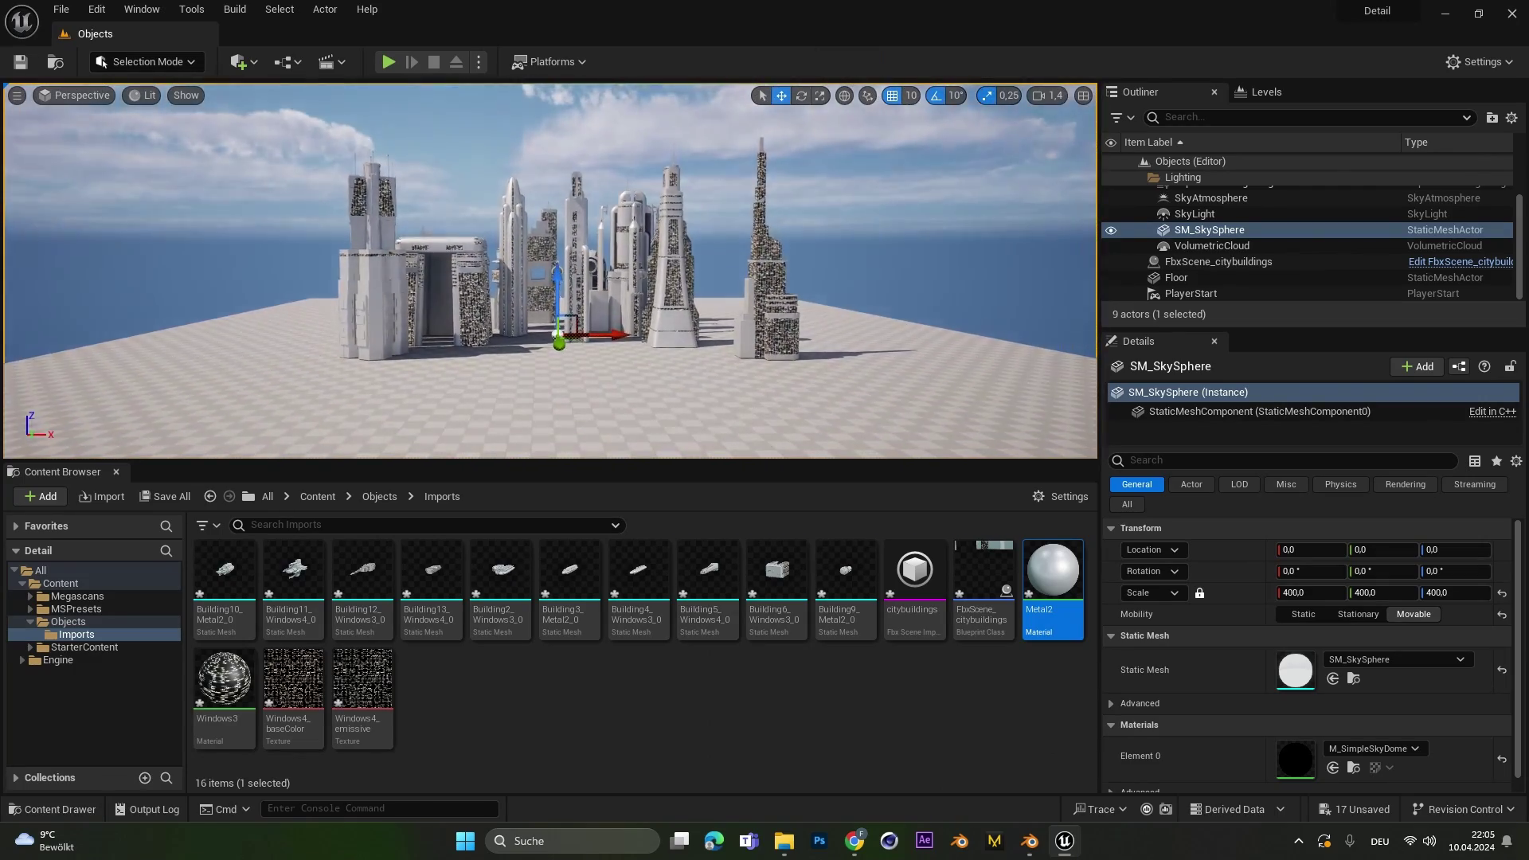
{"action": "scroll", "coordinate": [549, 271], "scroll_direction": "up", "scroll_amount": 10}
{"action": "scroll", "coordinate": [550, 271], "scroll_direction": "down", "scroll_amount": 3}
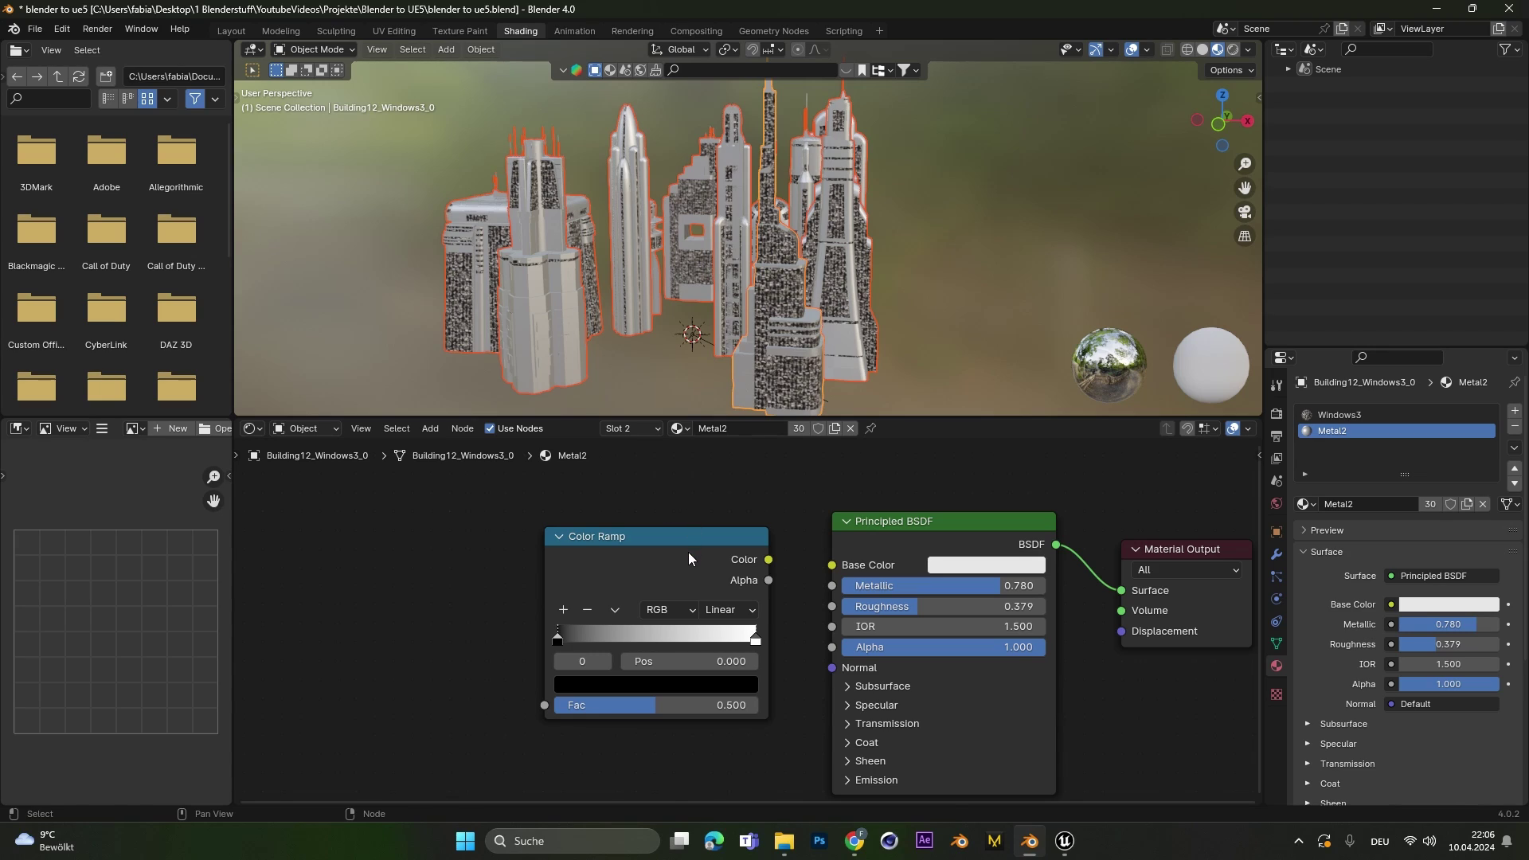
Step: Move Metal2's Color Ramp node further from the Principled BSDF in Blender and switch to the Metal2 graph in Unreal Engine for comparison
{"action": "left_click_drag", "start_coordinate": [751, 556], "coordinate": [697, 573]}
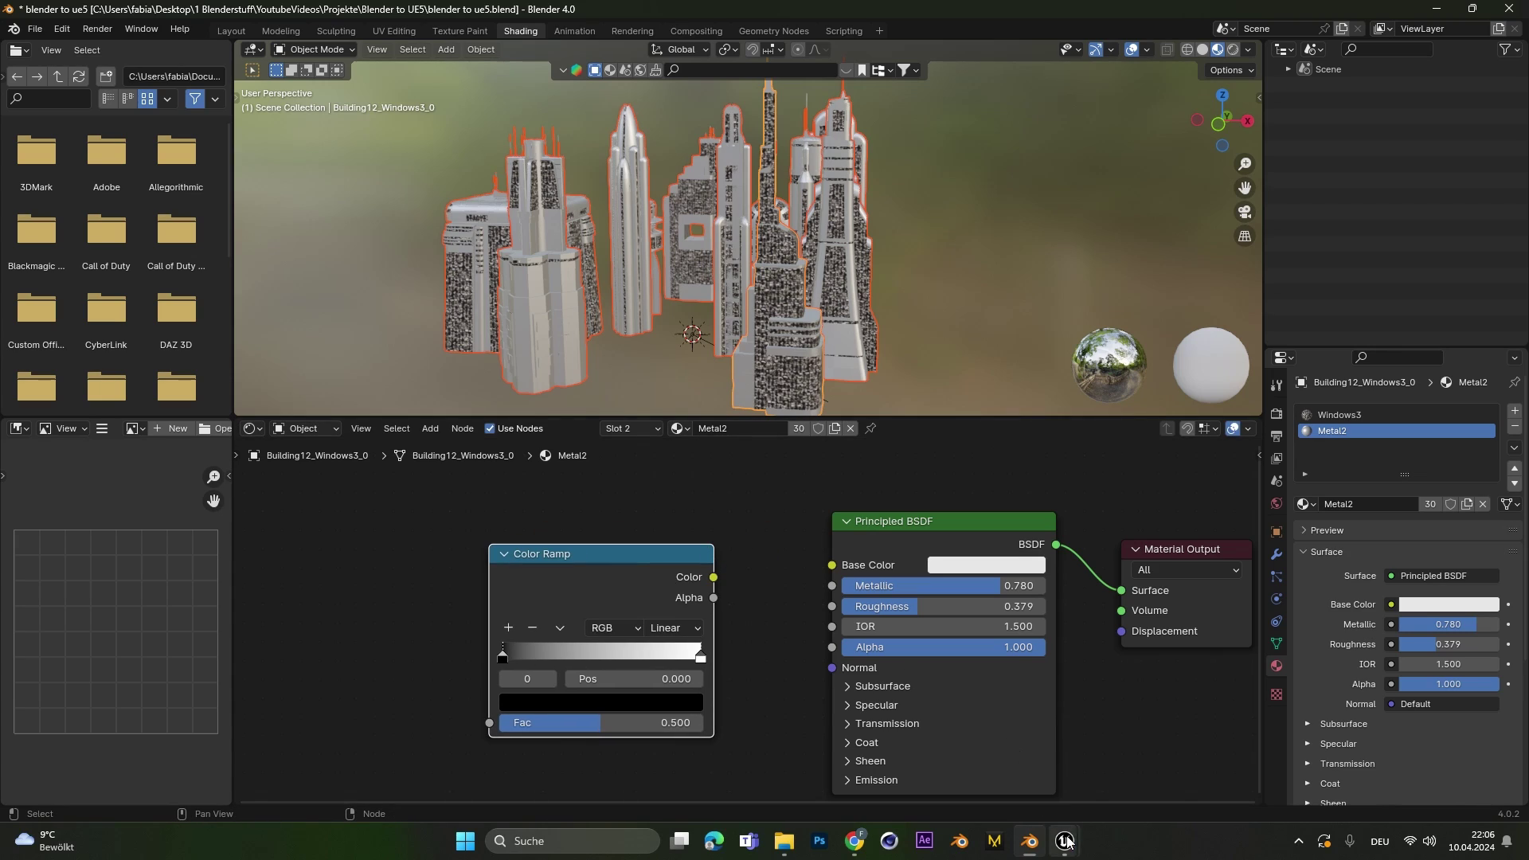
{"action": "mouse_move", "coordinate": [1064, 842]}
{"action": "left_click", "coordinate": [1119, 776]}
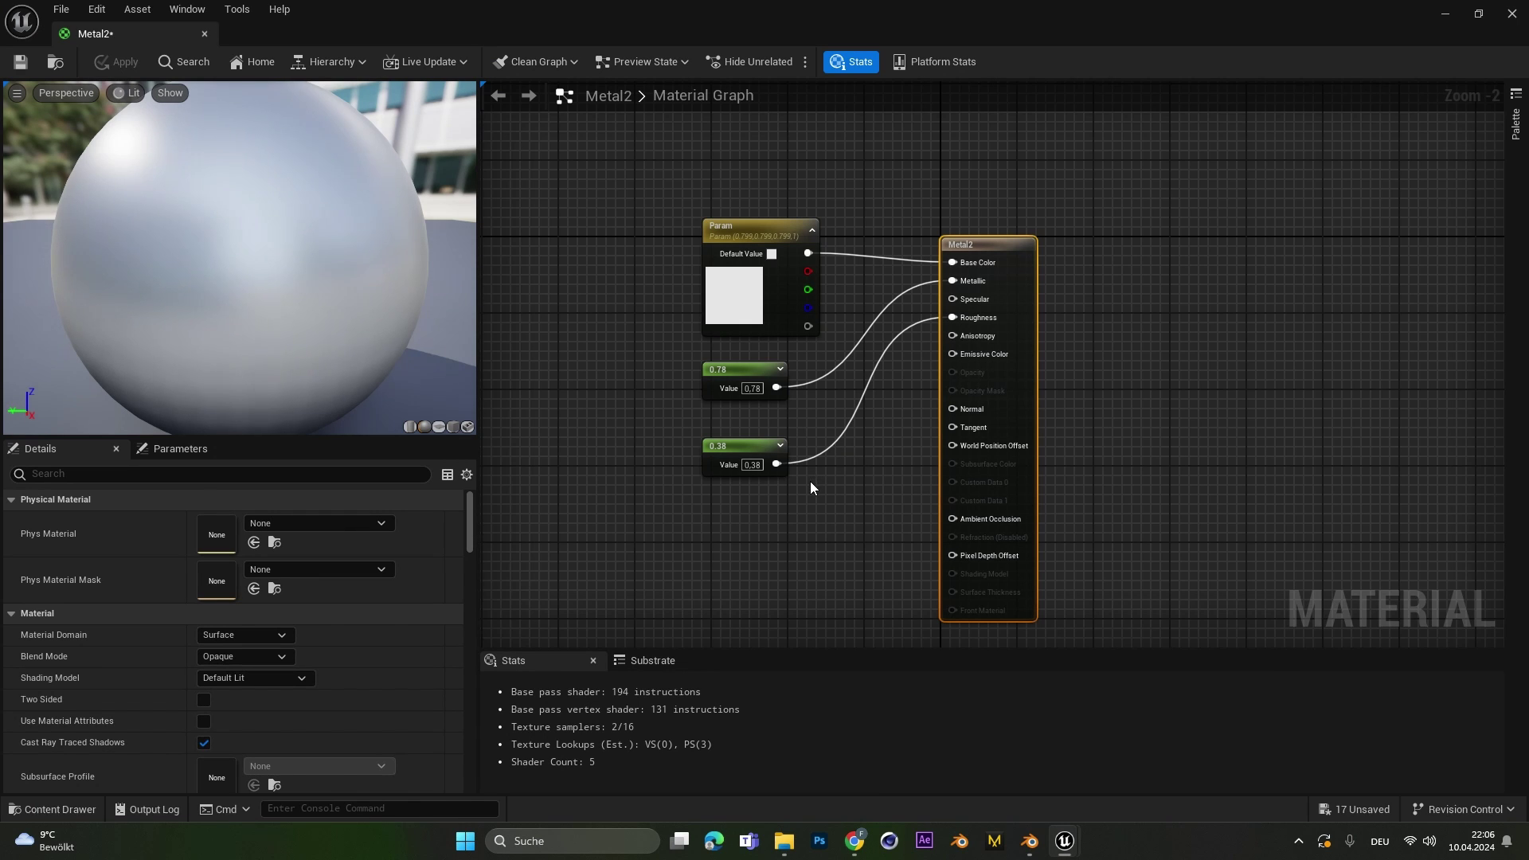
Step: Switch to Blender, select the Windows3 material and examine how its base colour texture feeds the Principled BSDF
{"action": "key", "text": "alt+Tab"}
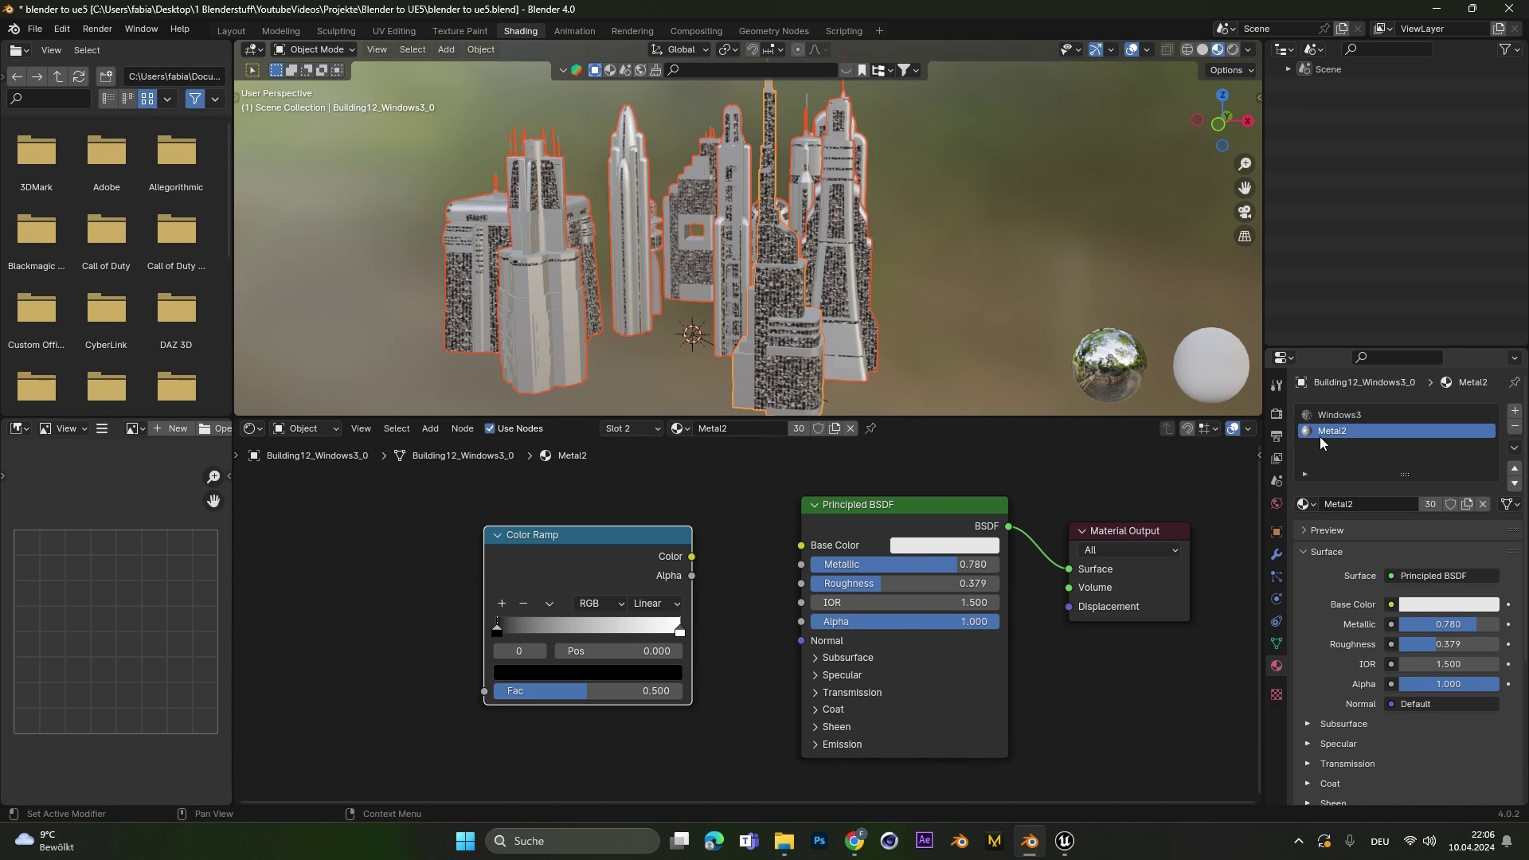
{"action": "left_click", "coordinate": [1346, 415]}
{"action": "scroll", "coordinate": [741, 574], "scroll_direction": "down", "scroll_amount": 2}
{"action": "middle_click_drag", "start_coordinate": [743, 557], "coordinate": [801, 630]}
{"action": "left_click", "coordinate": [726, 477]}
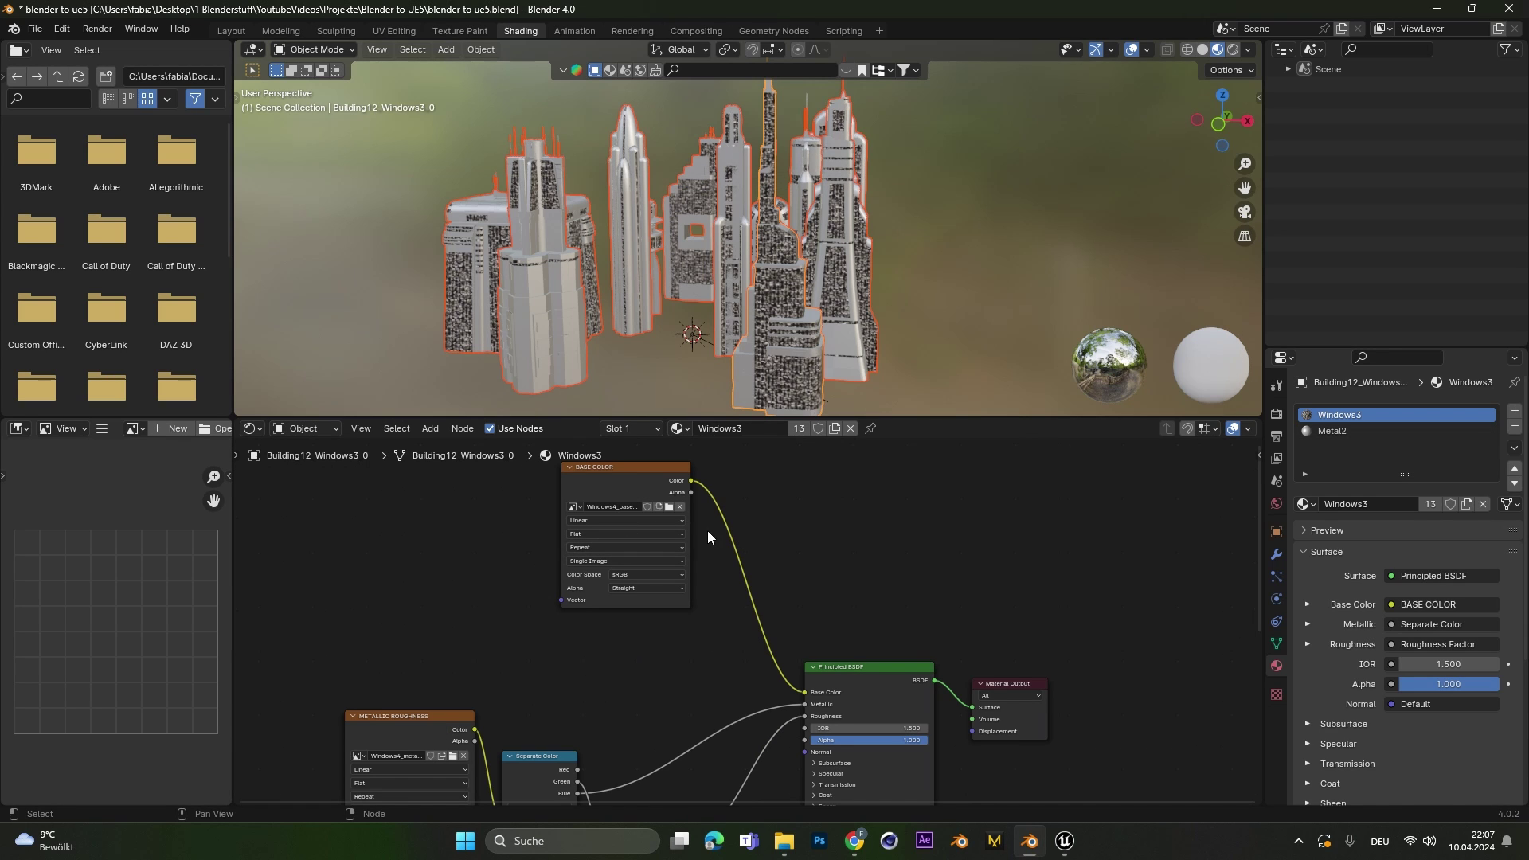
Step: Switch to Unreal Engine, examine the Windows3 texture connections to Base Color and Emissive Color, and close the material editor
{"action": "mouse_move", "coordinate": [1064, 833]}
{"action": "left_click", "coordinate": [1167, 773]}
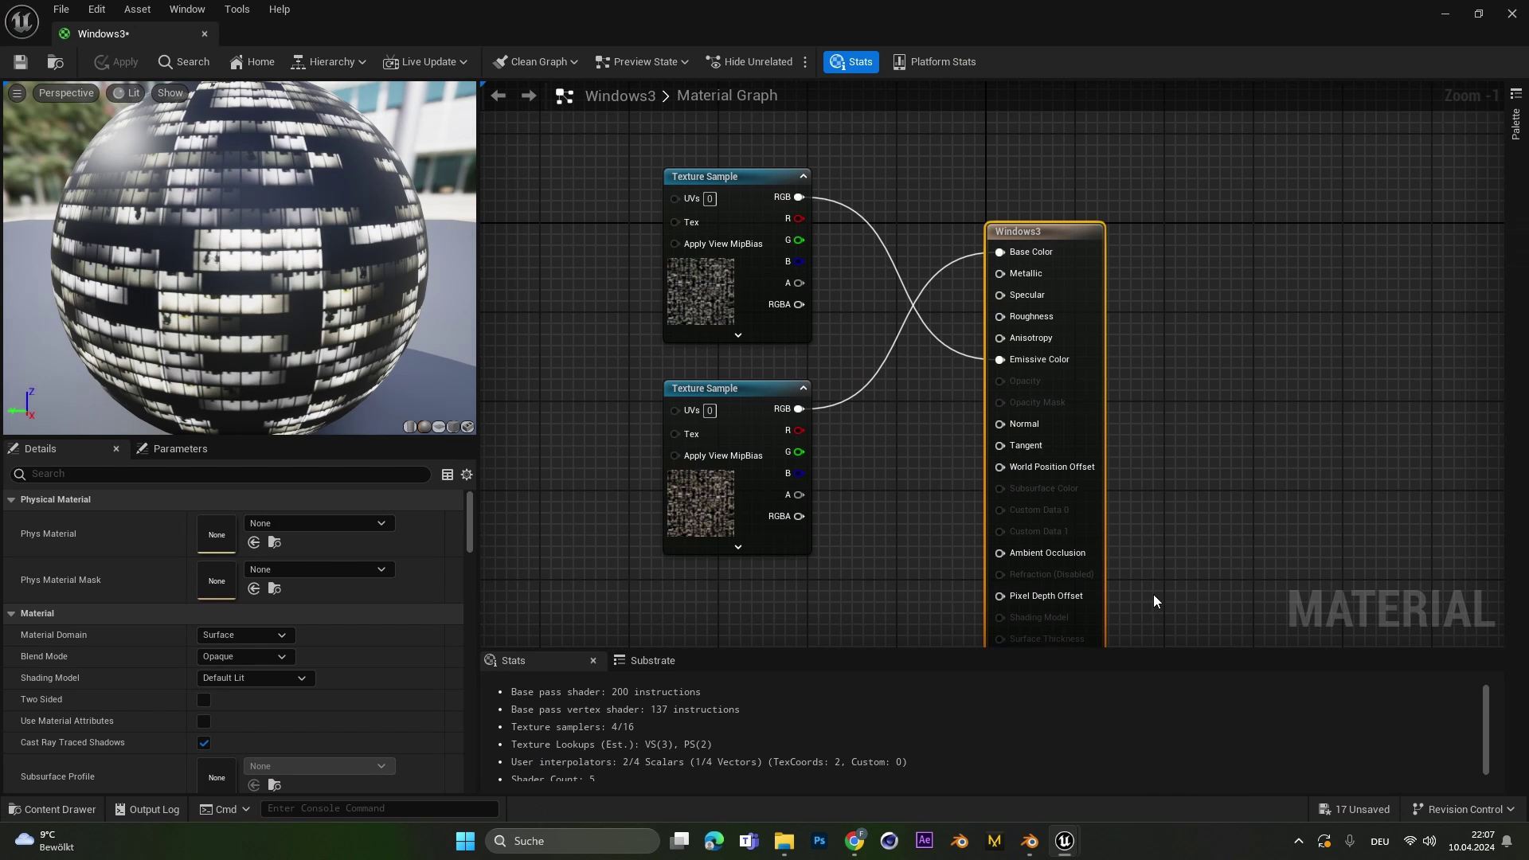
{"action": "mouse_move", "coordinate": [872, 487]}
{"action": "right_mouse_down"}
{"action": "mouse_move", "coordinate": [905, 506]}
{"action": "mouse_move", "coordinate": [877, 491]}
{"action": "right_mouse_up"}
{"action": "scroll", "coordinate": [876, 489], "scroll_direction": "up", "scroll_amount": 2}
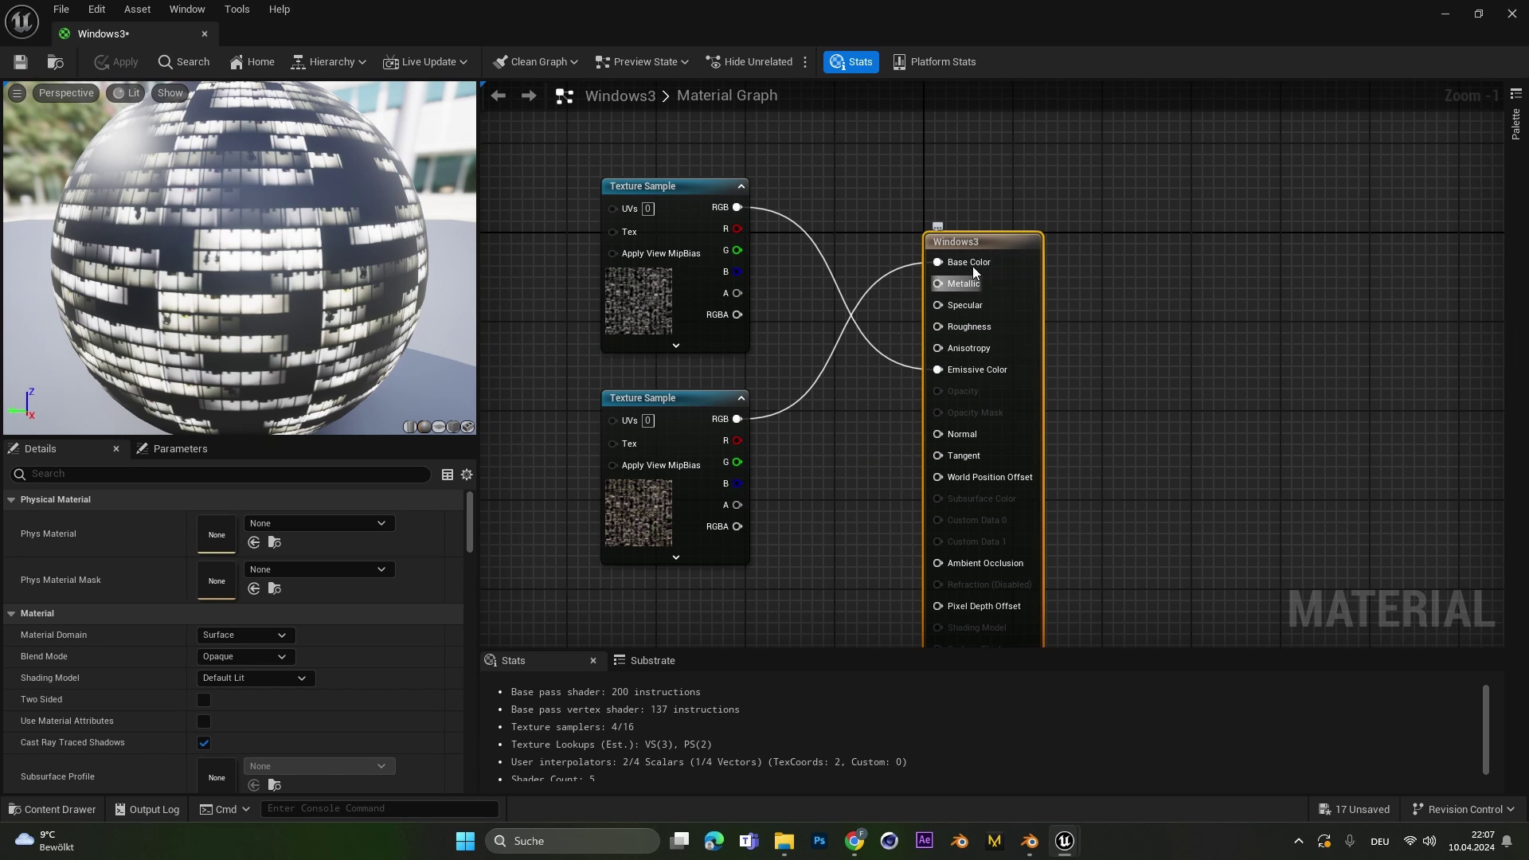
{"action": "scroll", "coordinate": [872, 437], "scroll_direction": "down", "scroll_amount": 2}
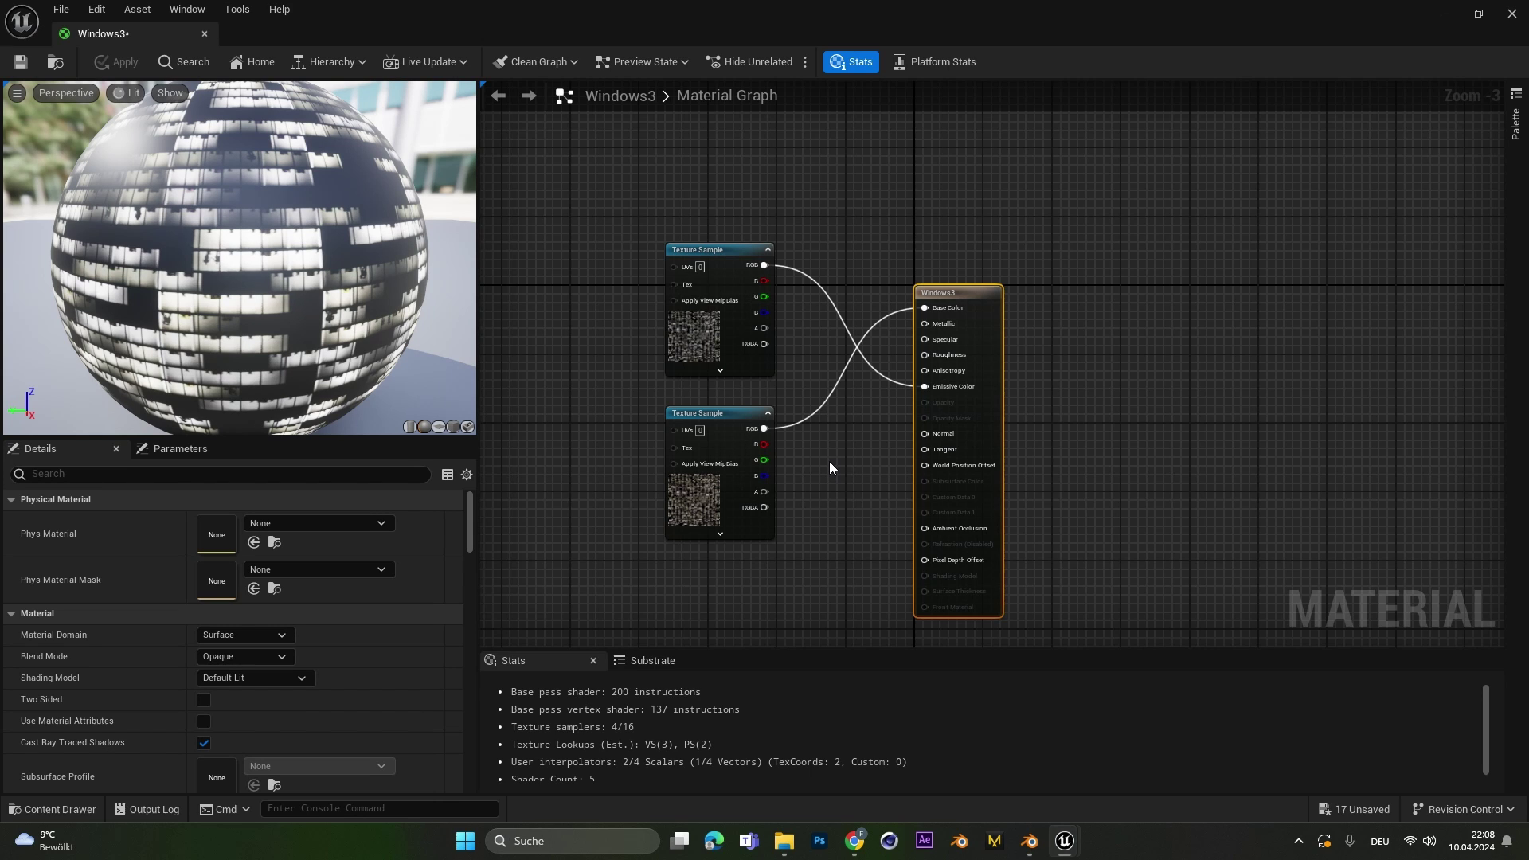
{"action": "left_click", "coordinate": [1511, 14]}
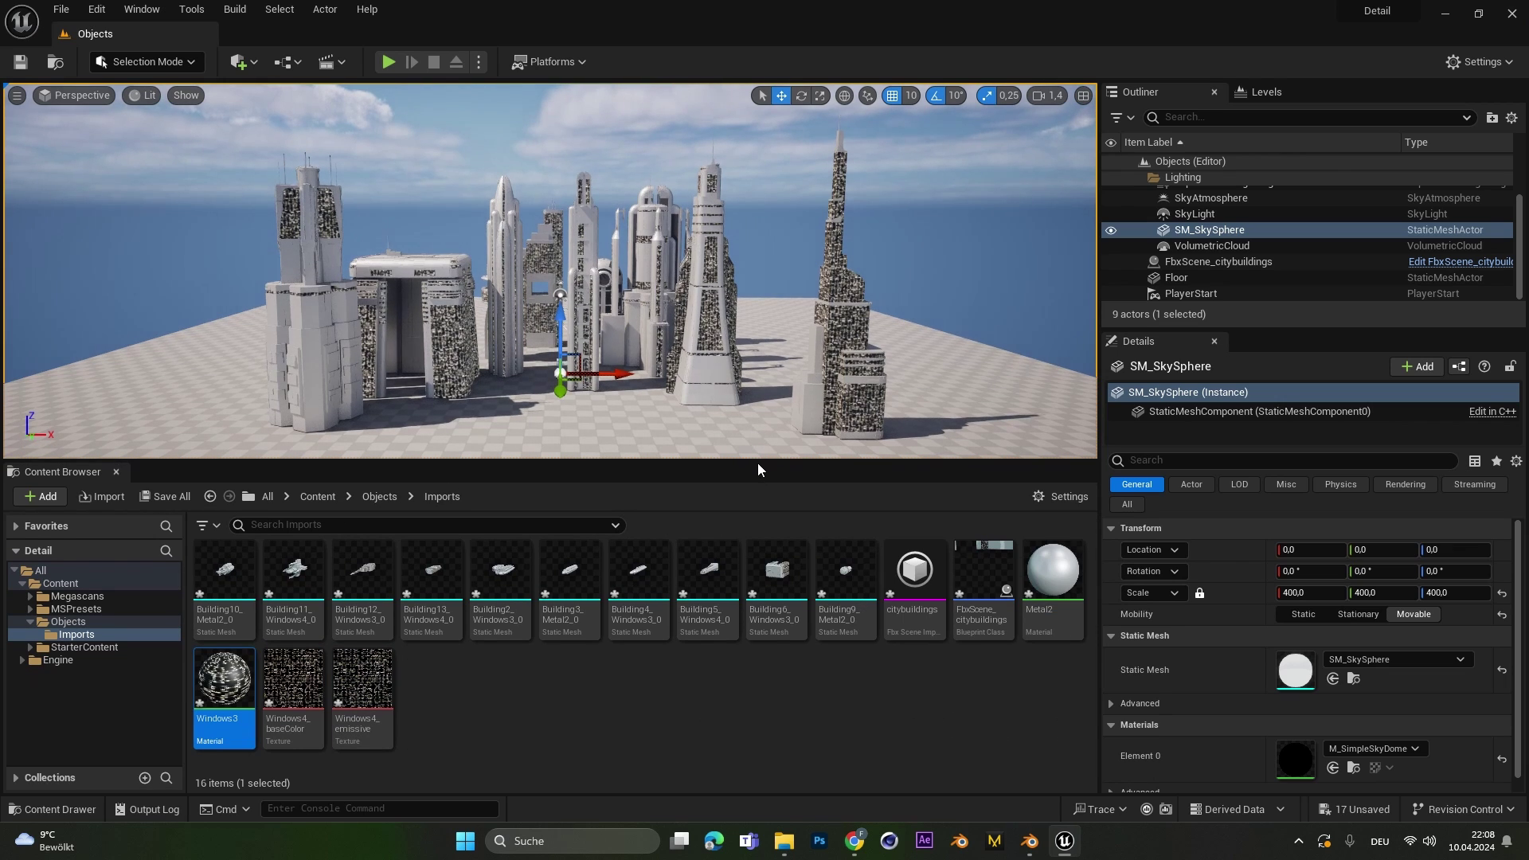
Step: Enlarge the level viewport by shrinking the Content Browser's height and view the city buildings from the front
{"action": "left_click_drag", "start_coordinate": [757, 462], "coordinate": [765, 523]}
{"action": "key", "text": "w"}
{"action": "right_click_drag", "start_coordinate": [749, 369], "coordinate": [796, 355]}
{"action": "key", "text": "s"}
{"action": "key", "text": "w"}
{"action": "key", "text": "s"}
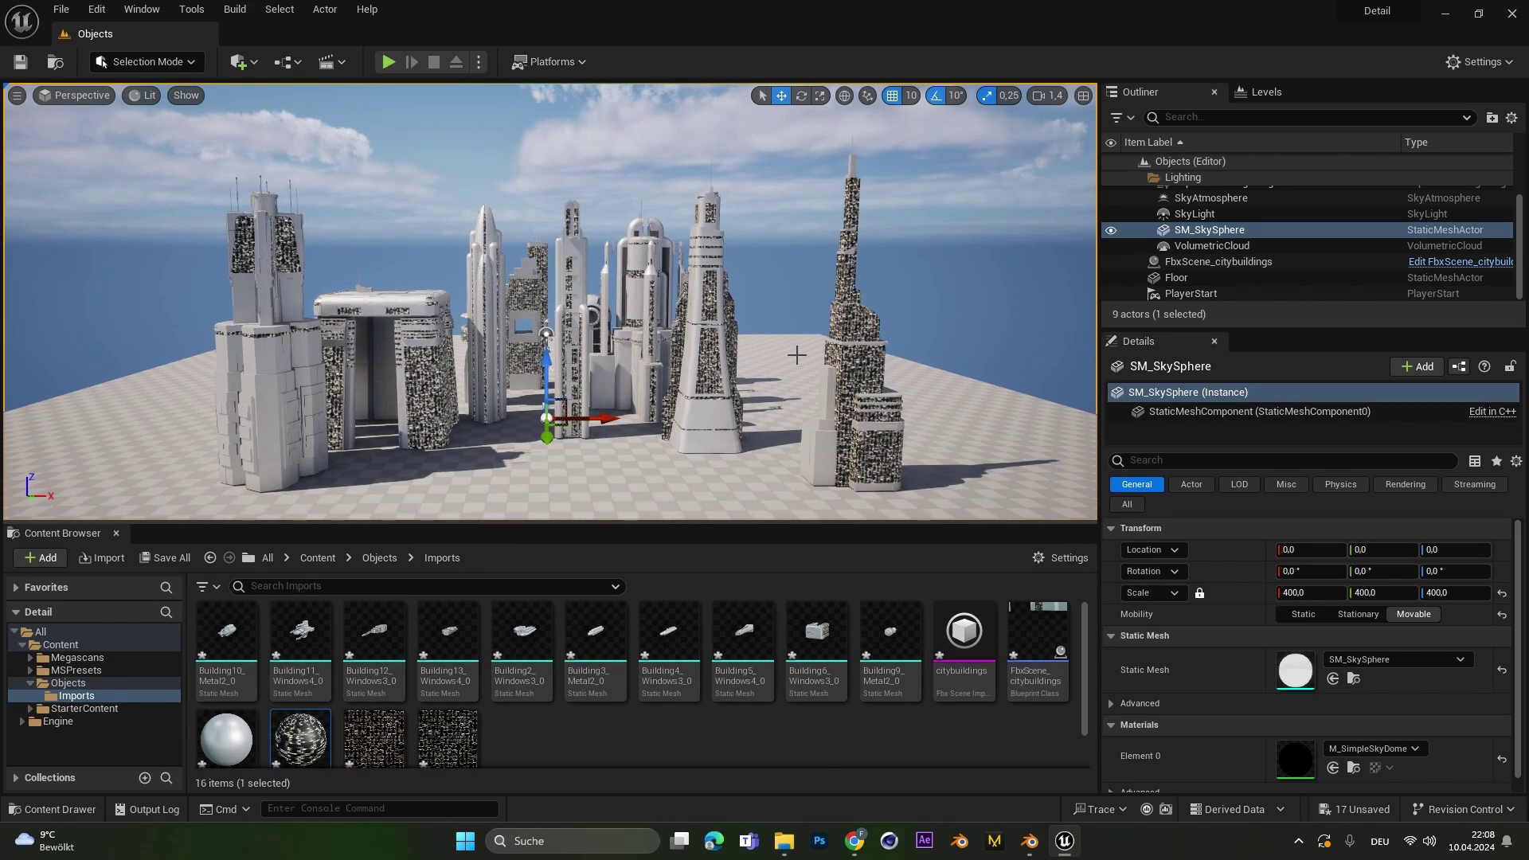